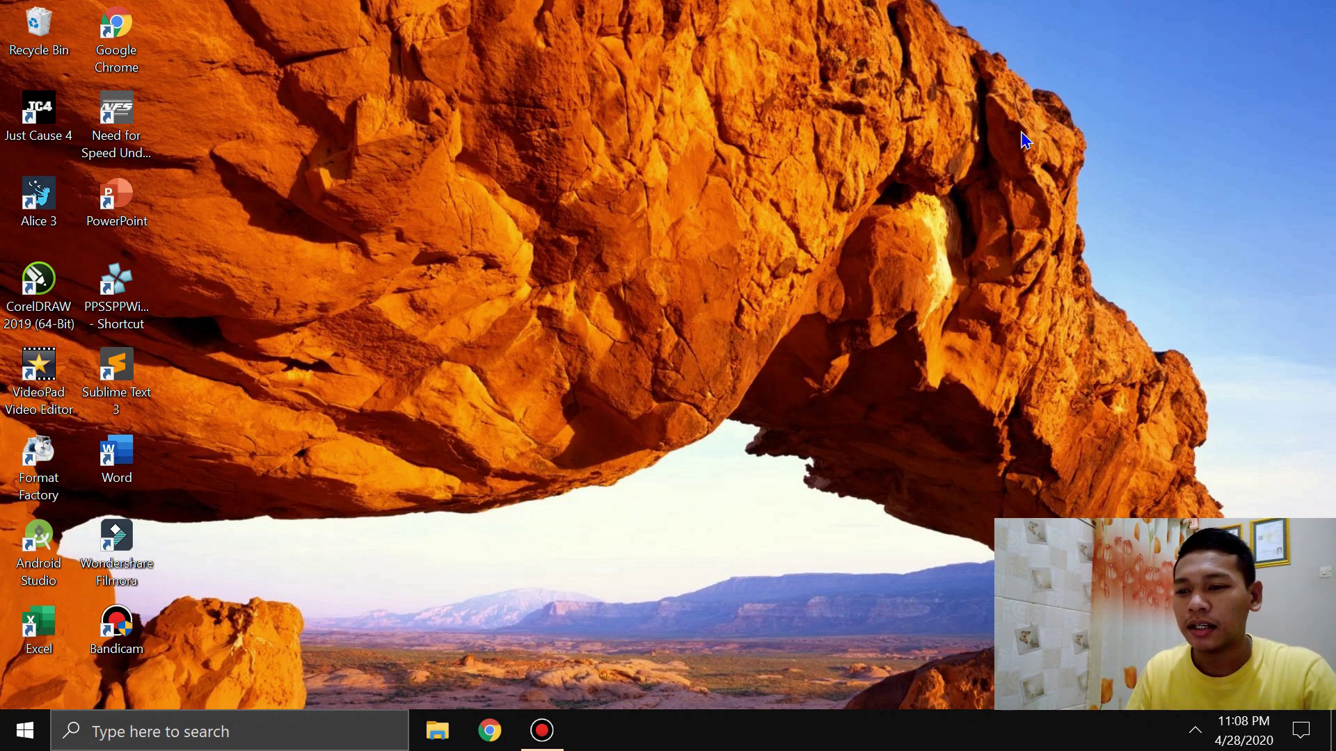
pyautogui.rightClick(719, 136)
pyautogui.click(785, 196)
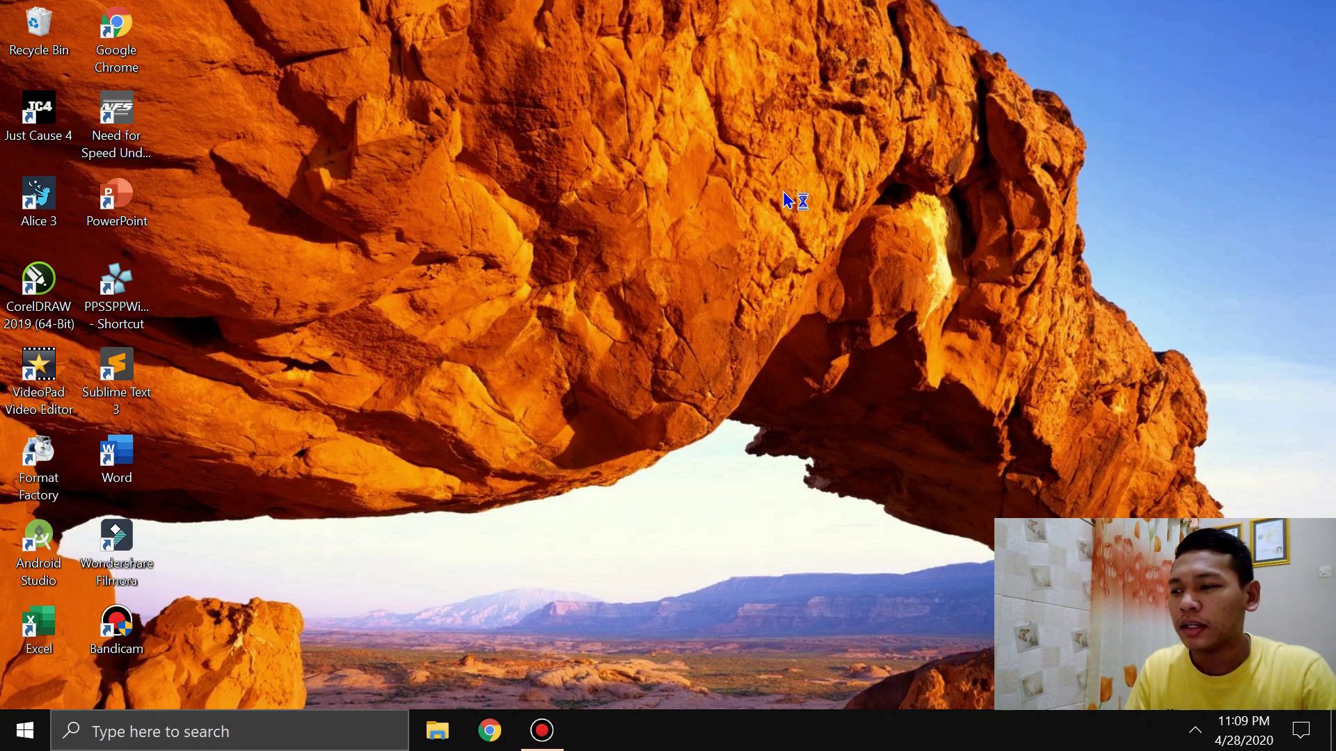
pyautogui.rightClick(725, 161)
pyautogui.click(770, 222)
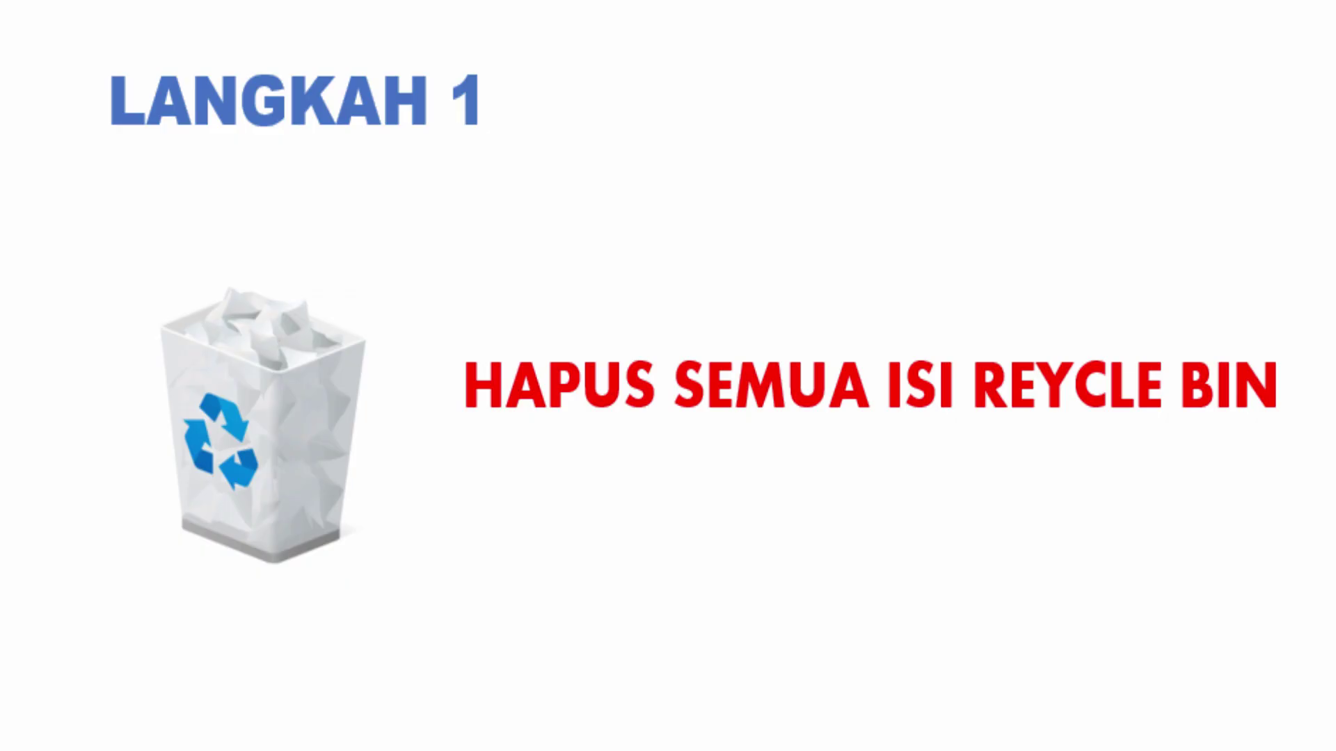
# - Open the Recycle Bin and look through the deleted files and folders it contains
pyautogui.doubleClick(28, 35)
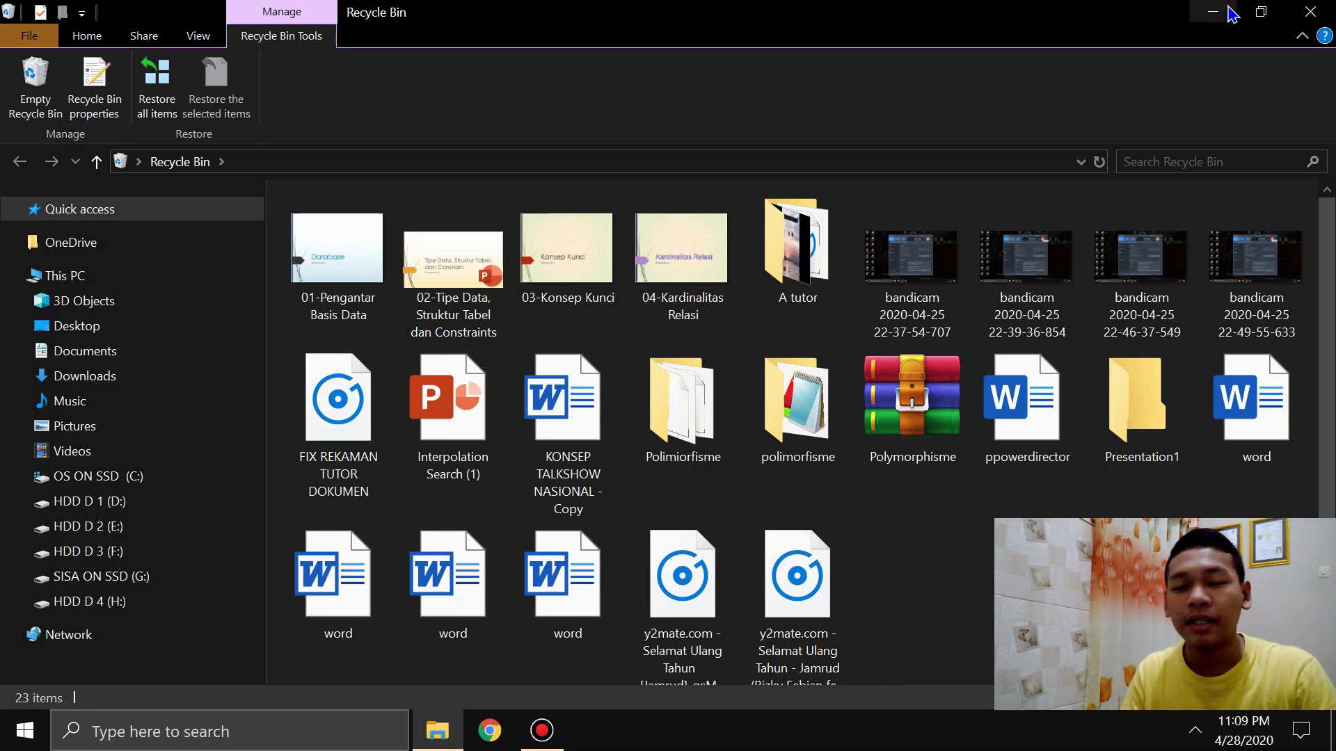
pyautogui.scroll(-1, 796, 437)
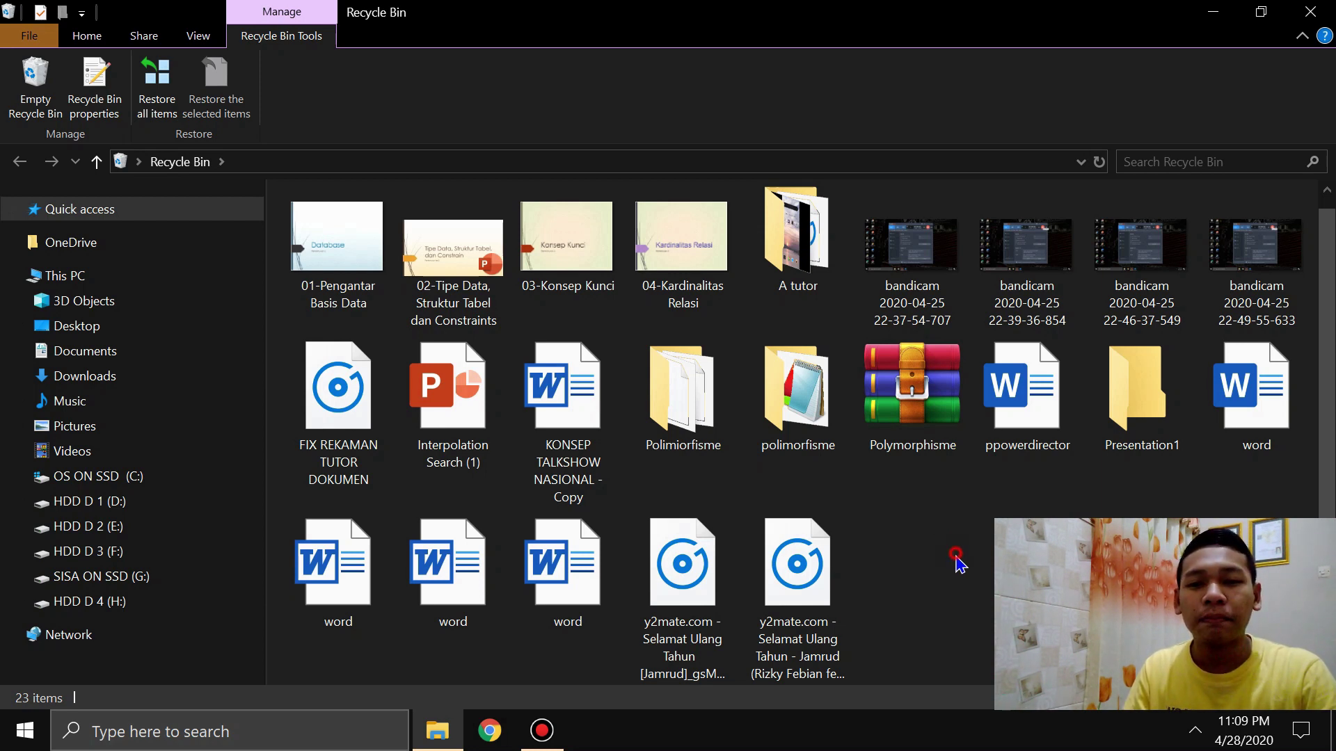
pyautogui.scroll(1, 954, 554)
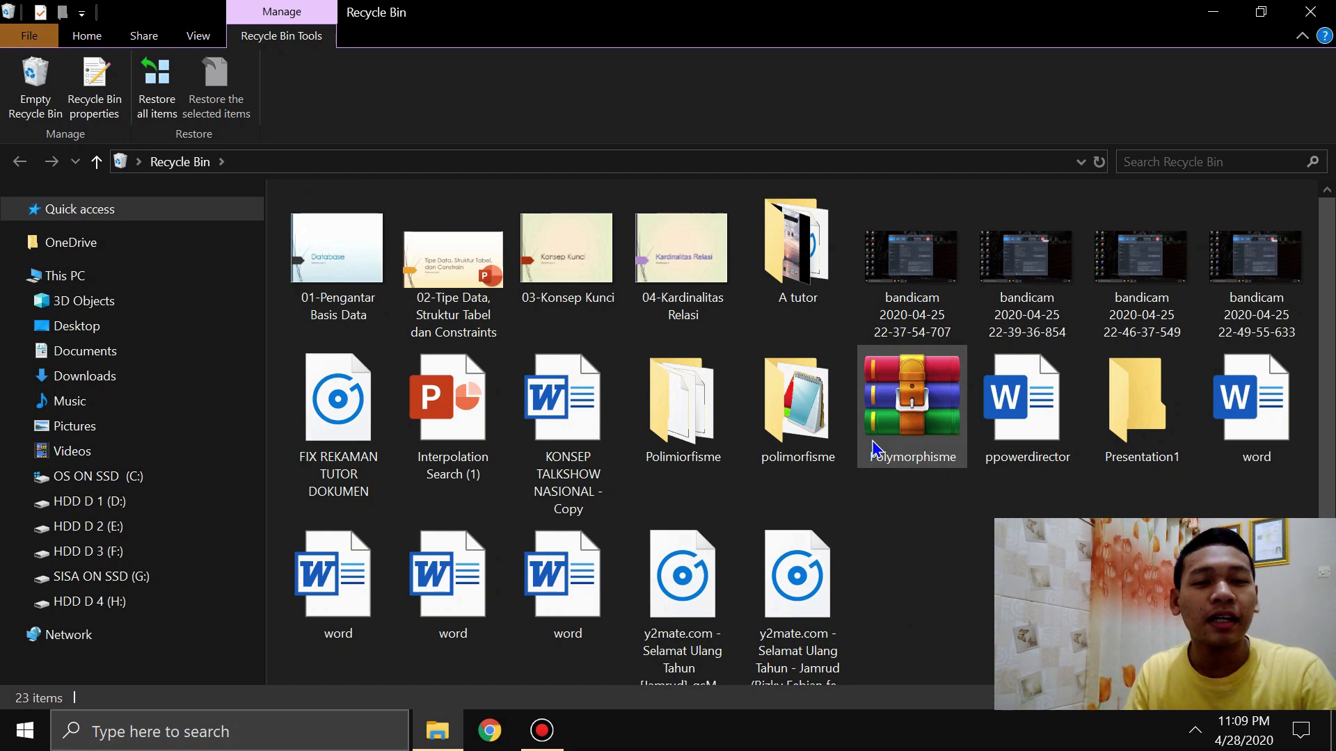
pyautogui.moveTo(874, 449)
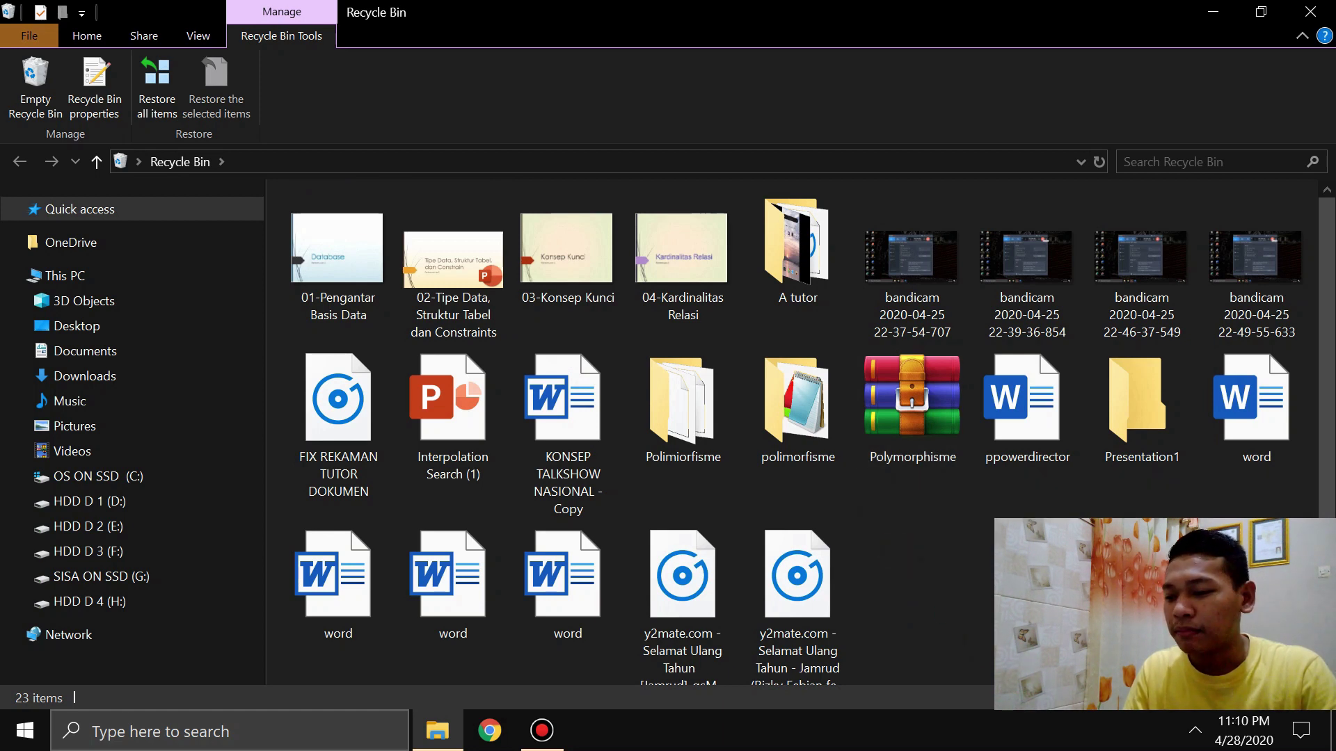
pyautogui.moveTo(1029, 685); pyautogui.dragTo(508, 335)
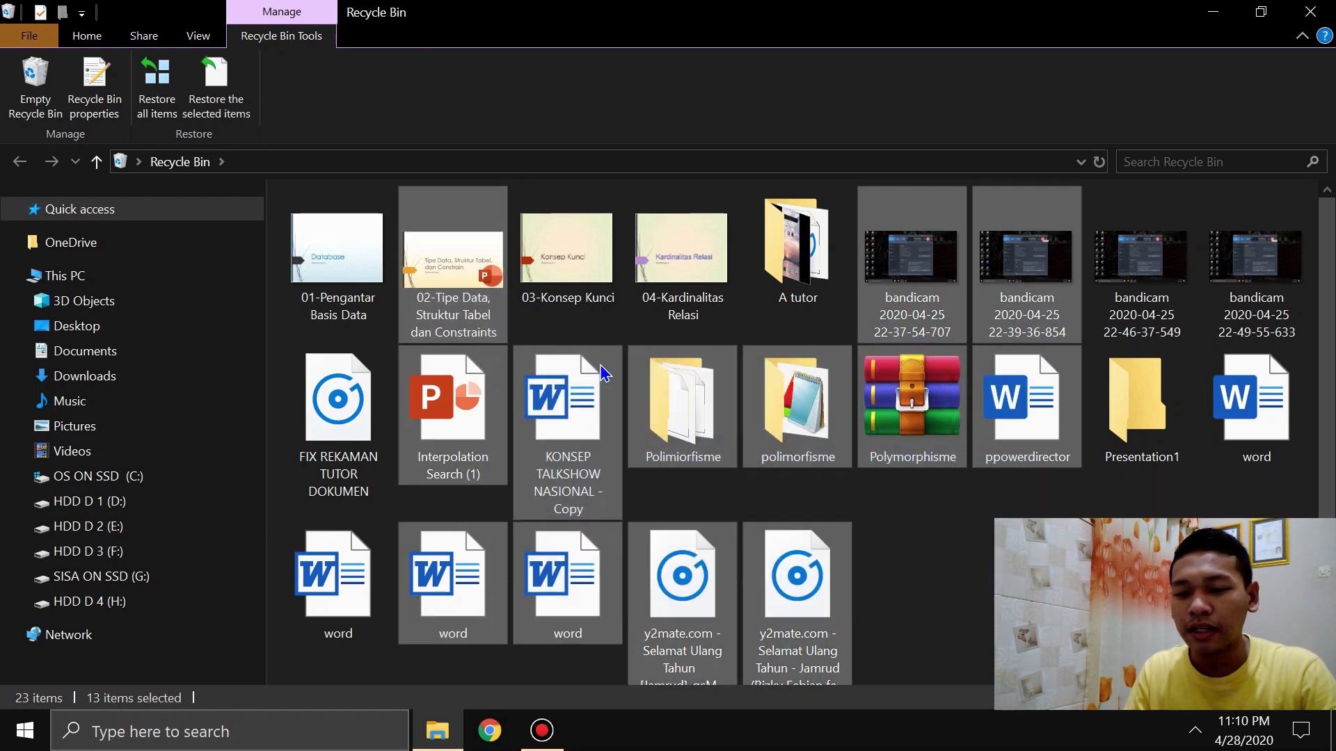
pyautogui.rightClick(906, 432)
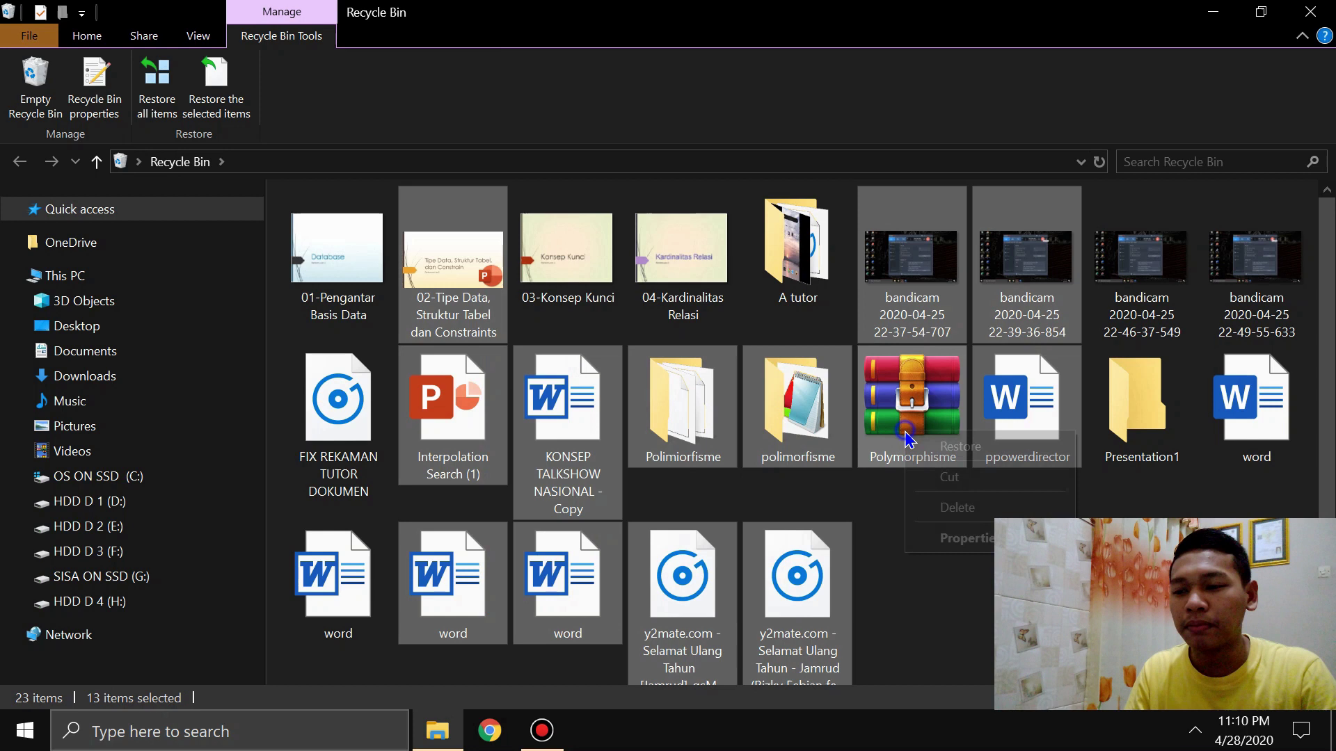
pyautogui.click(948, 539)
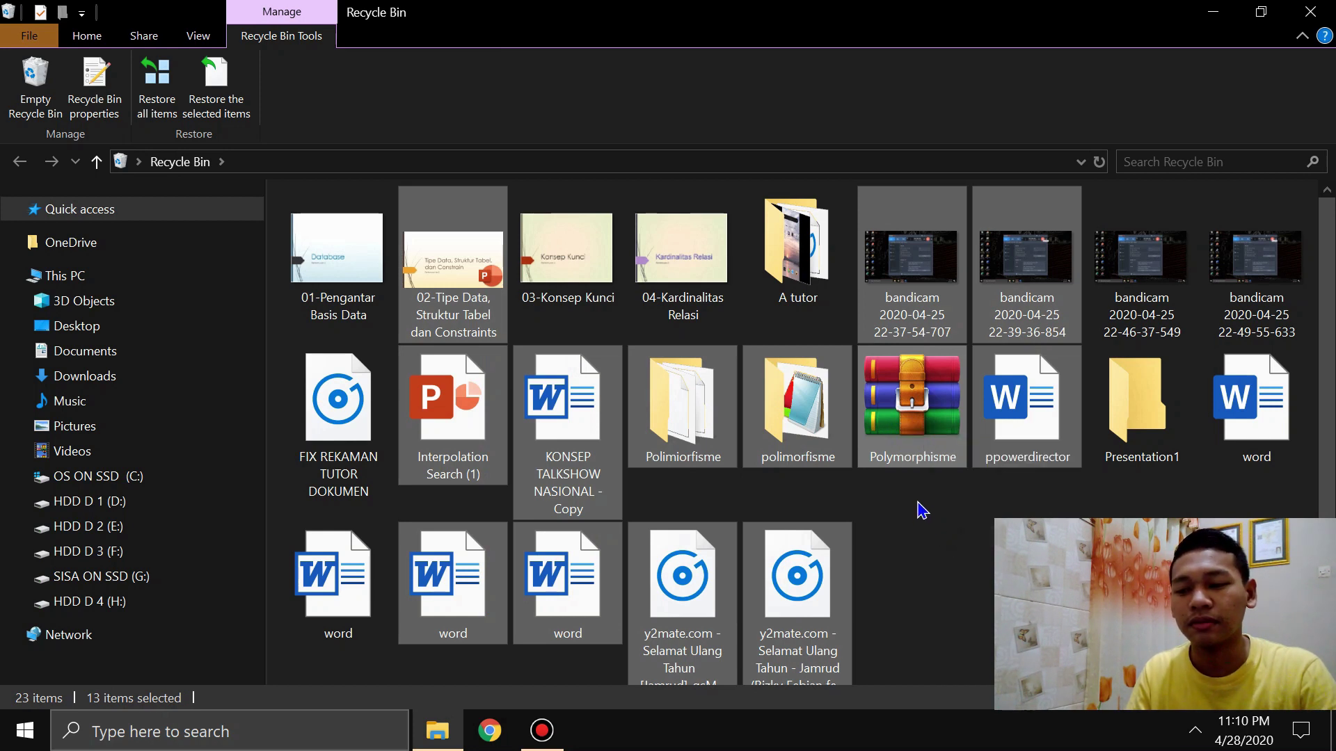
pyautogui.click(958, 566)
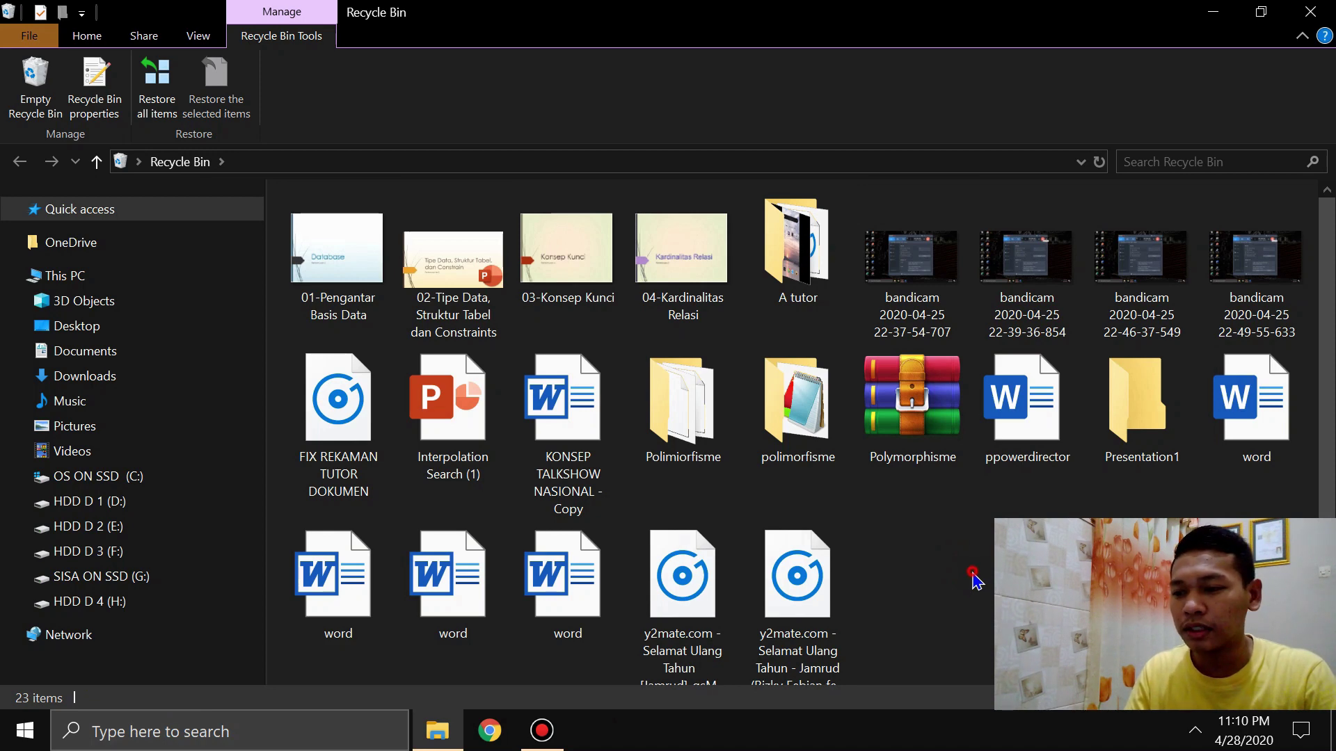
pyautogui.hotkey('ctrl', 'a')
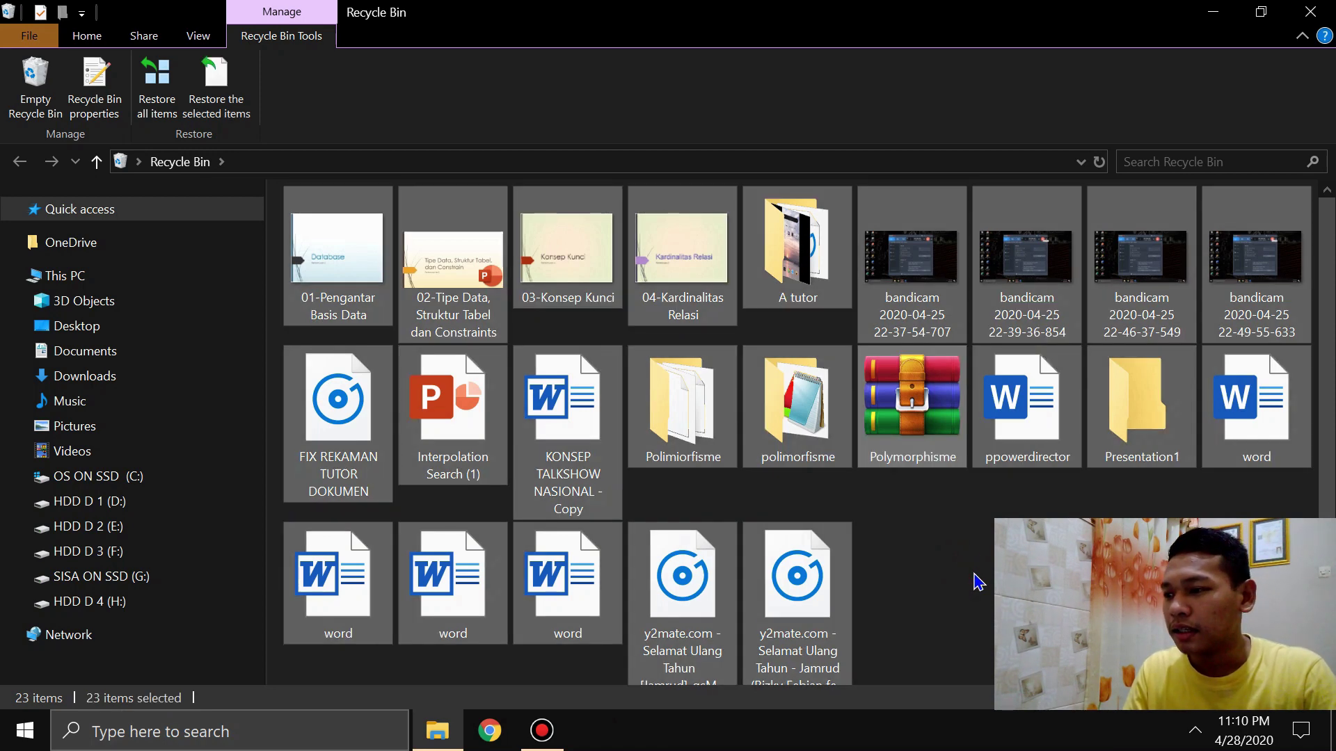
pyautogui.click(49, 103)
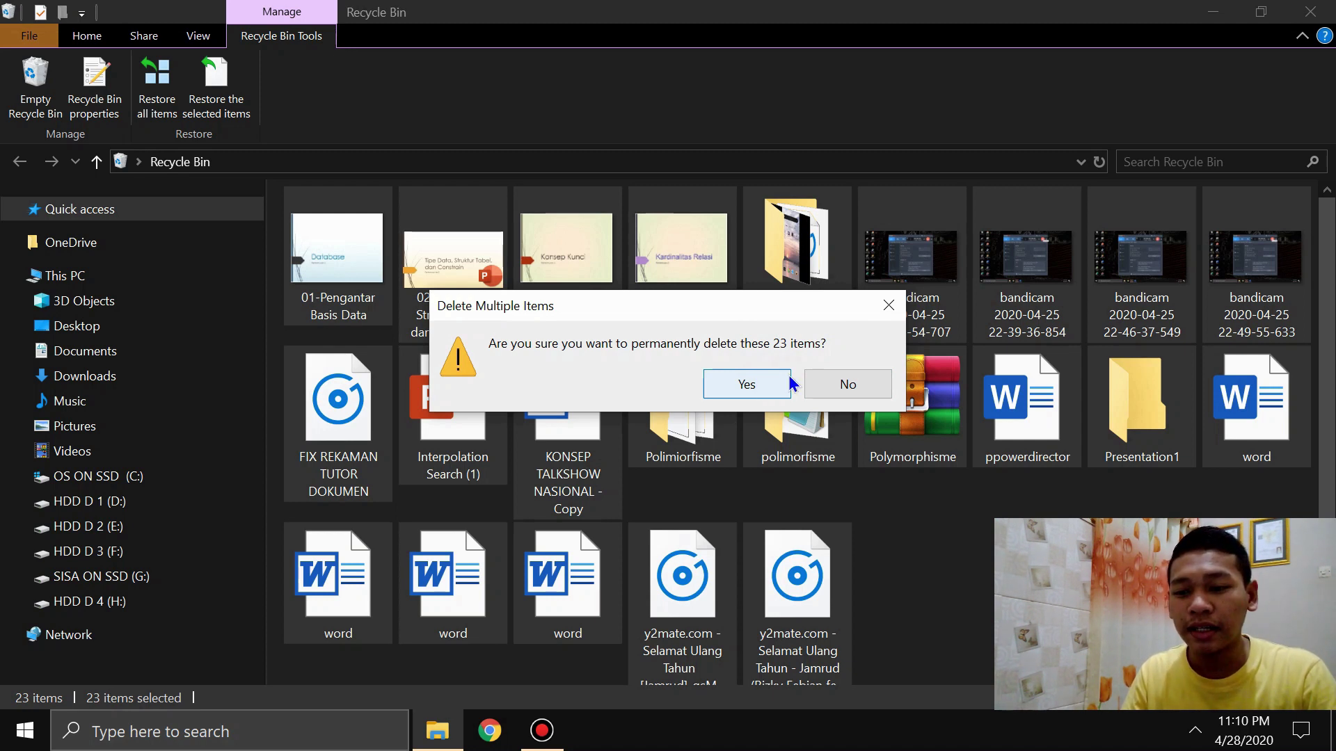
pyautogui.click(889, 305)
pyautogui.click(943, 528)
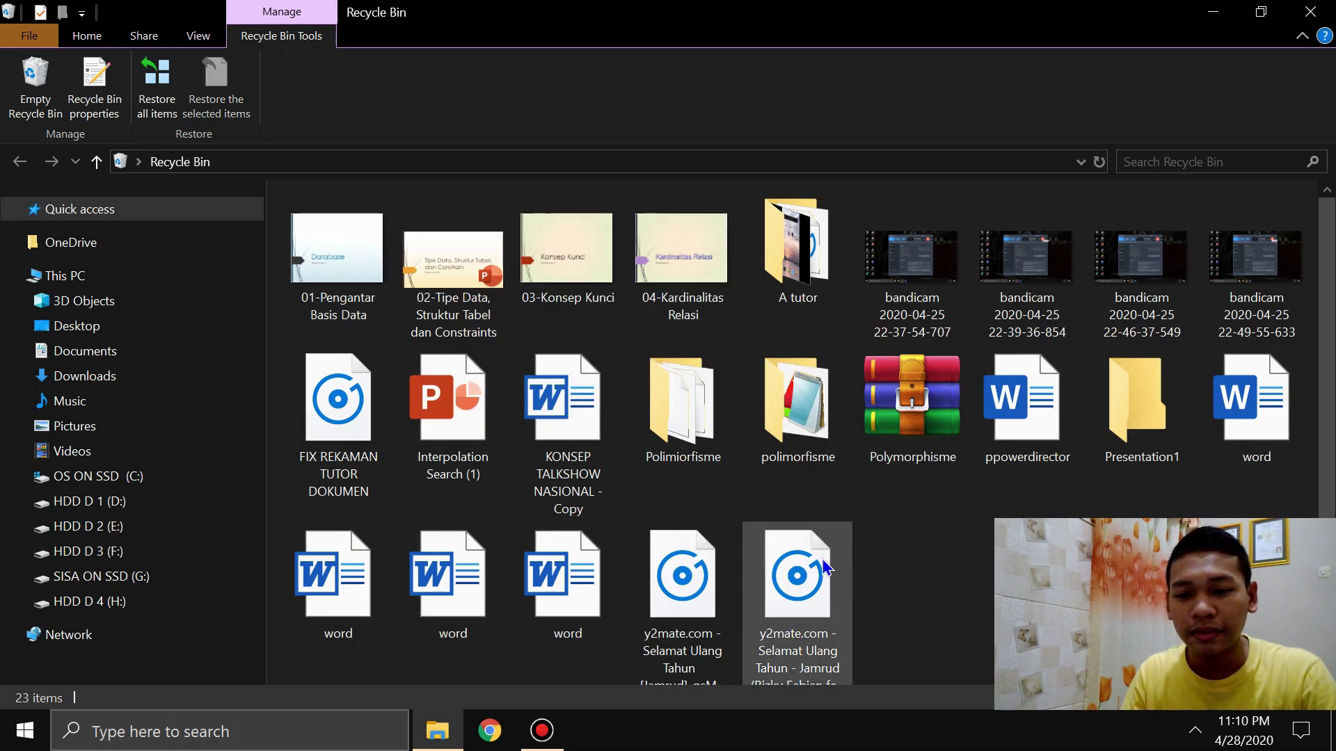
# - Restore the deleted Presentation1 folder from the Recycle Bin to its original location
pyautogui.click(1133, 402)
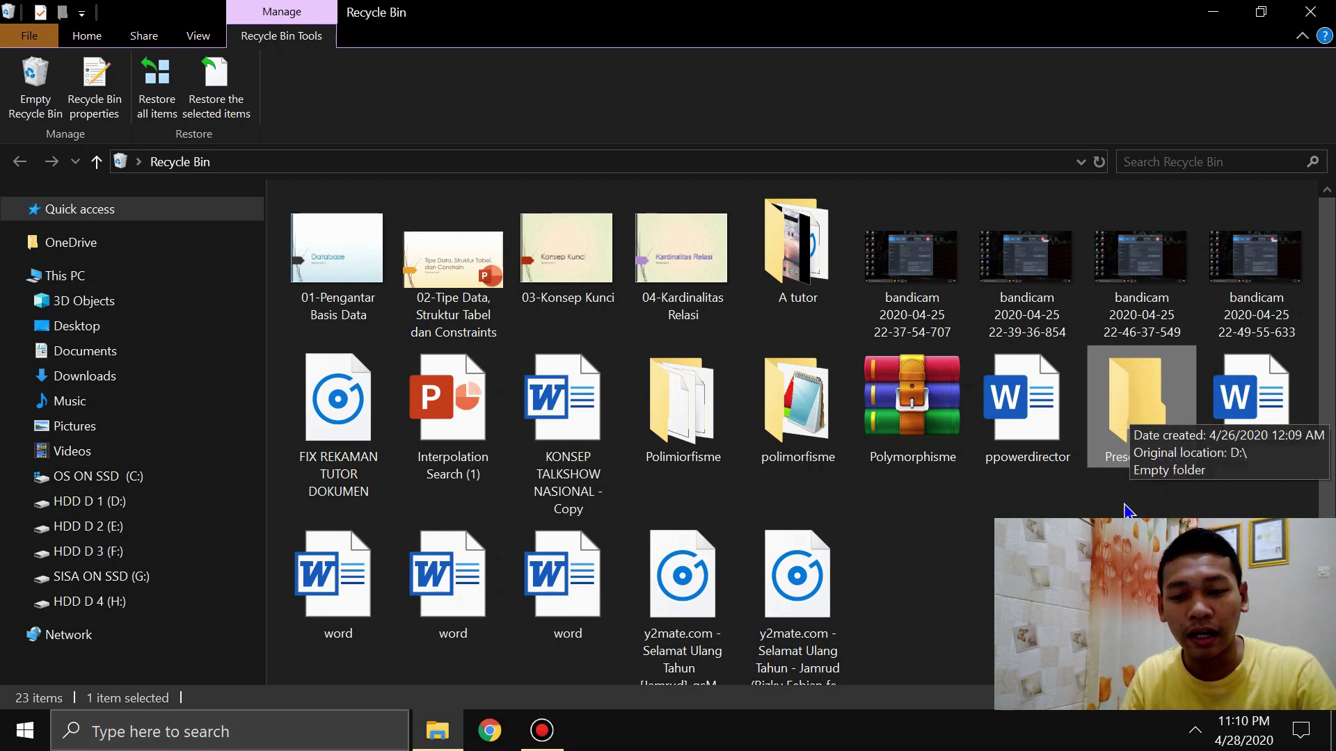
pyautogui.keyDown('ctrl'); pyautogui.click(1147, 437); pyautogui.keyUp('ctrl')
pyautogui.click(1147, 437)
pyautogui.rightClick(1145, 430)
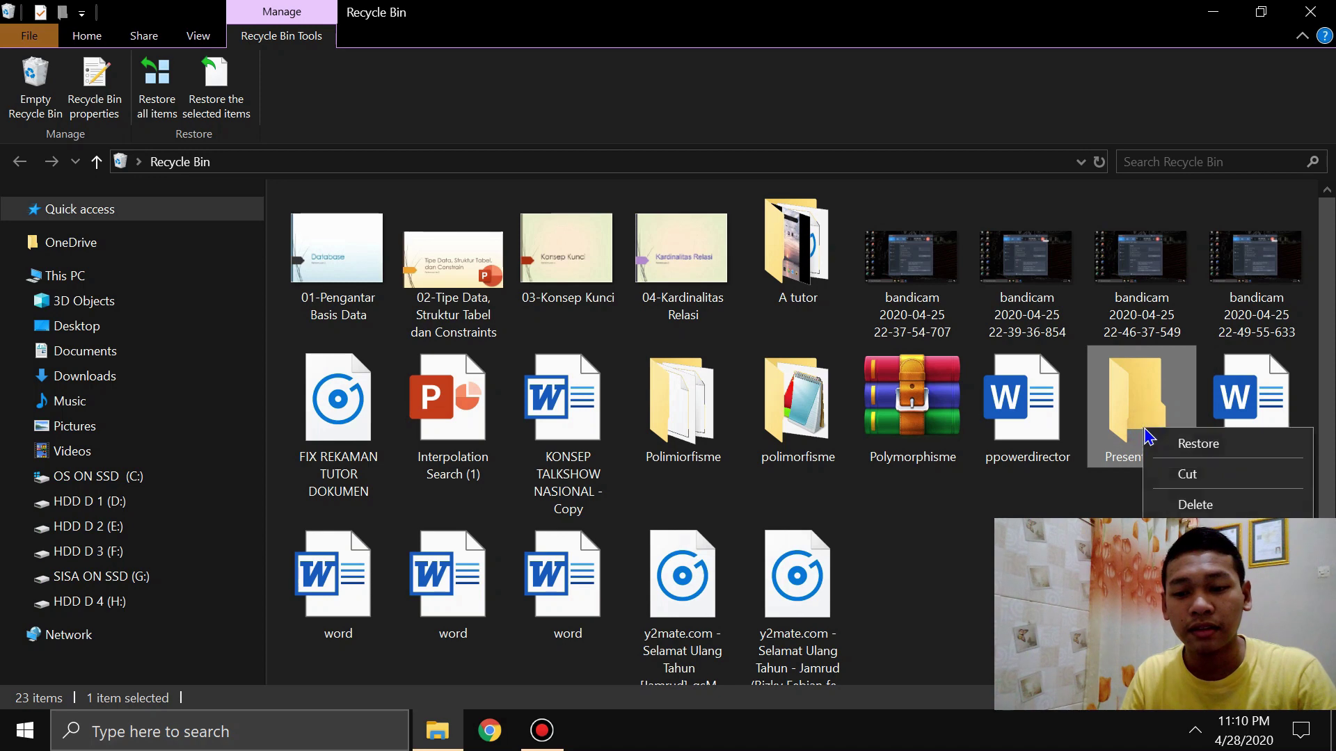
pyautogui.click(1182, 445)
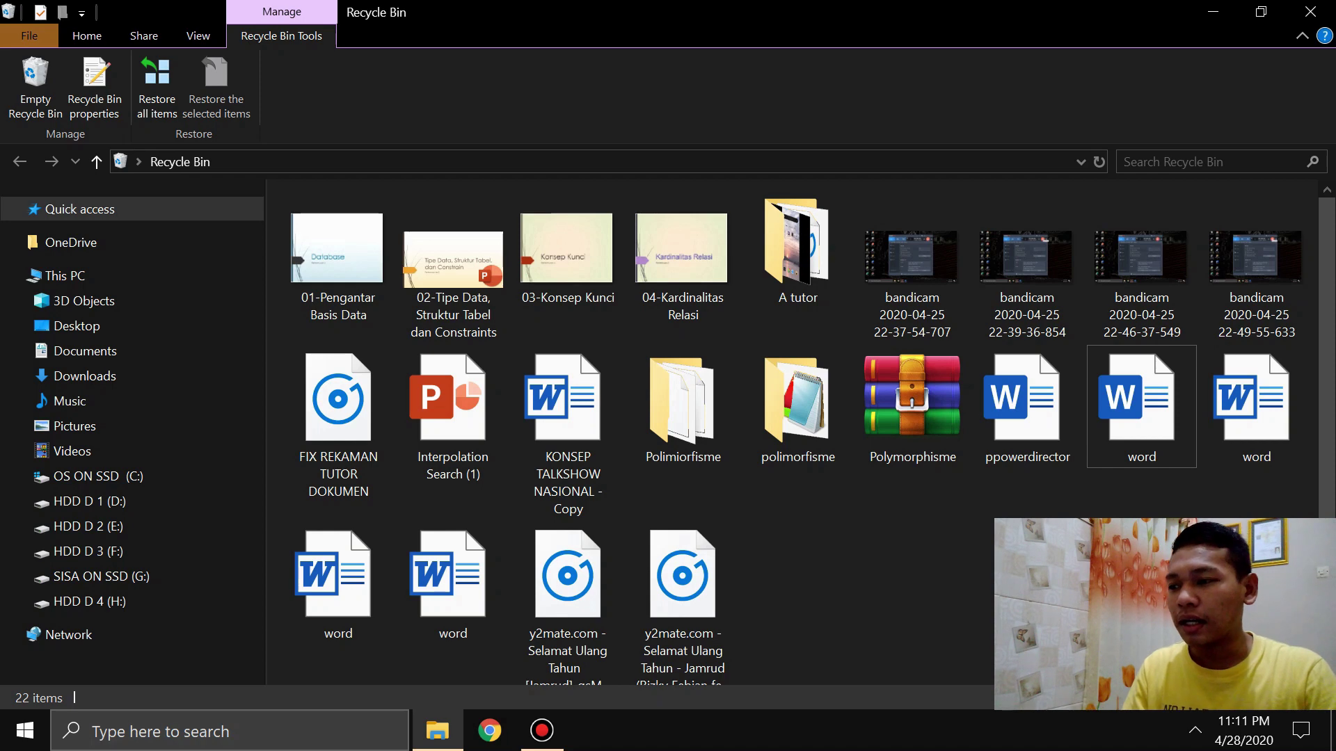
# - Permanently delete all remaining items by emptying the Recycle Bin, and close its window
pyautogui.hotkey('ctrl', 'a')
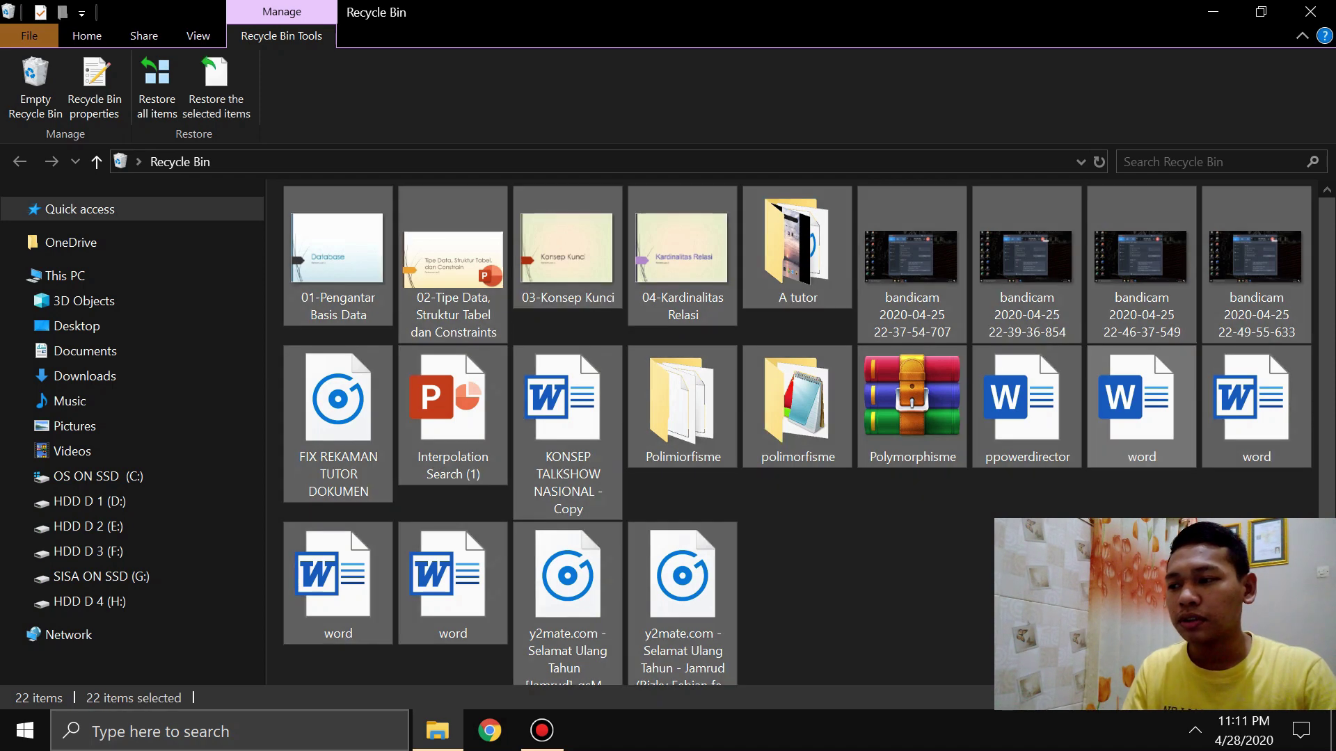
pyautogui.click(43, 97)
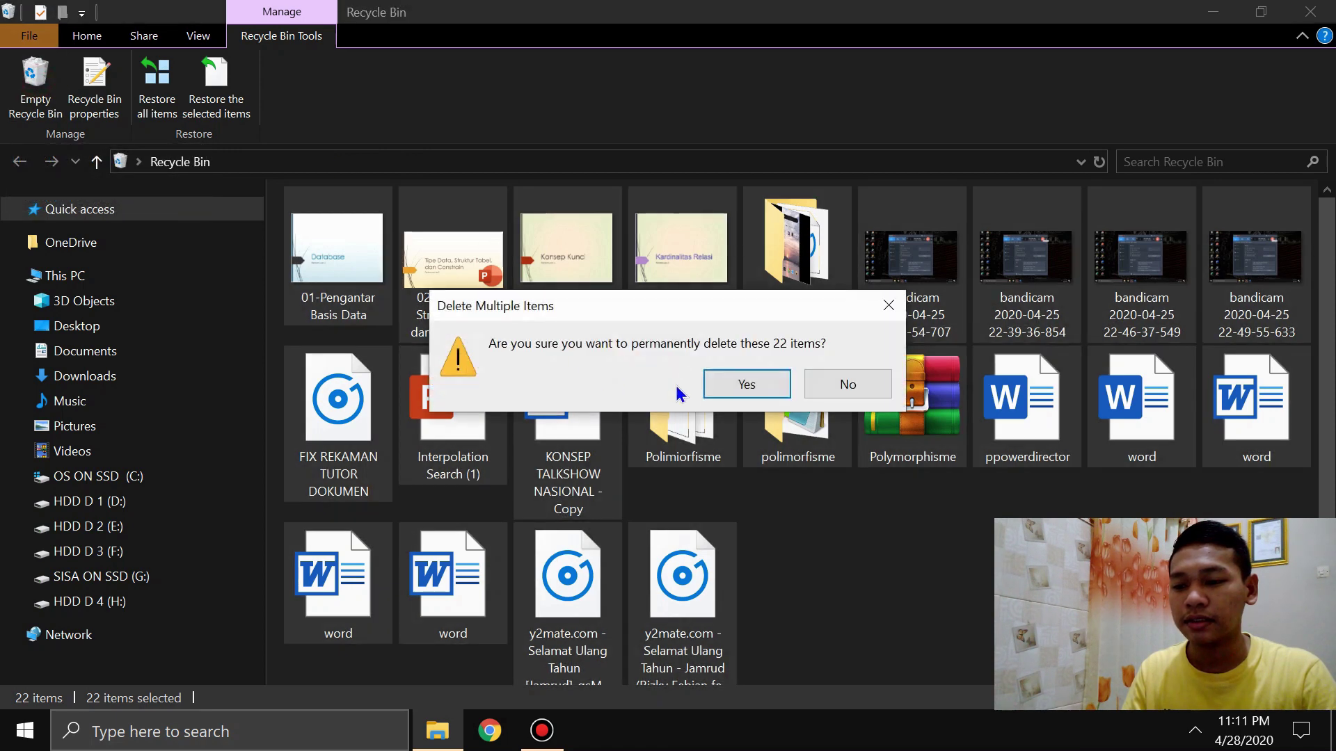
pyautogui.click(737, 393)
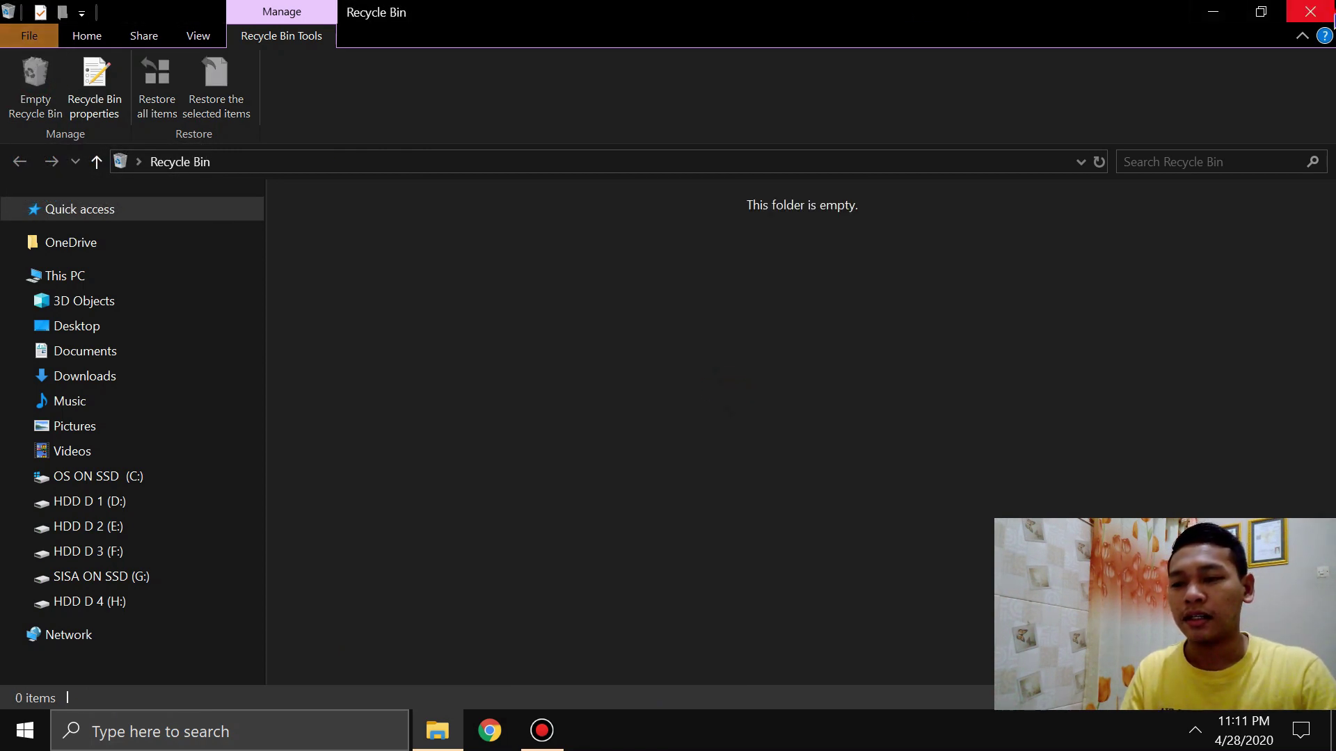
pyautogui.click(1310, 12)
pyautogui.rightClick(572, 96)
pyautogui.click(640, 166)
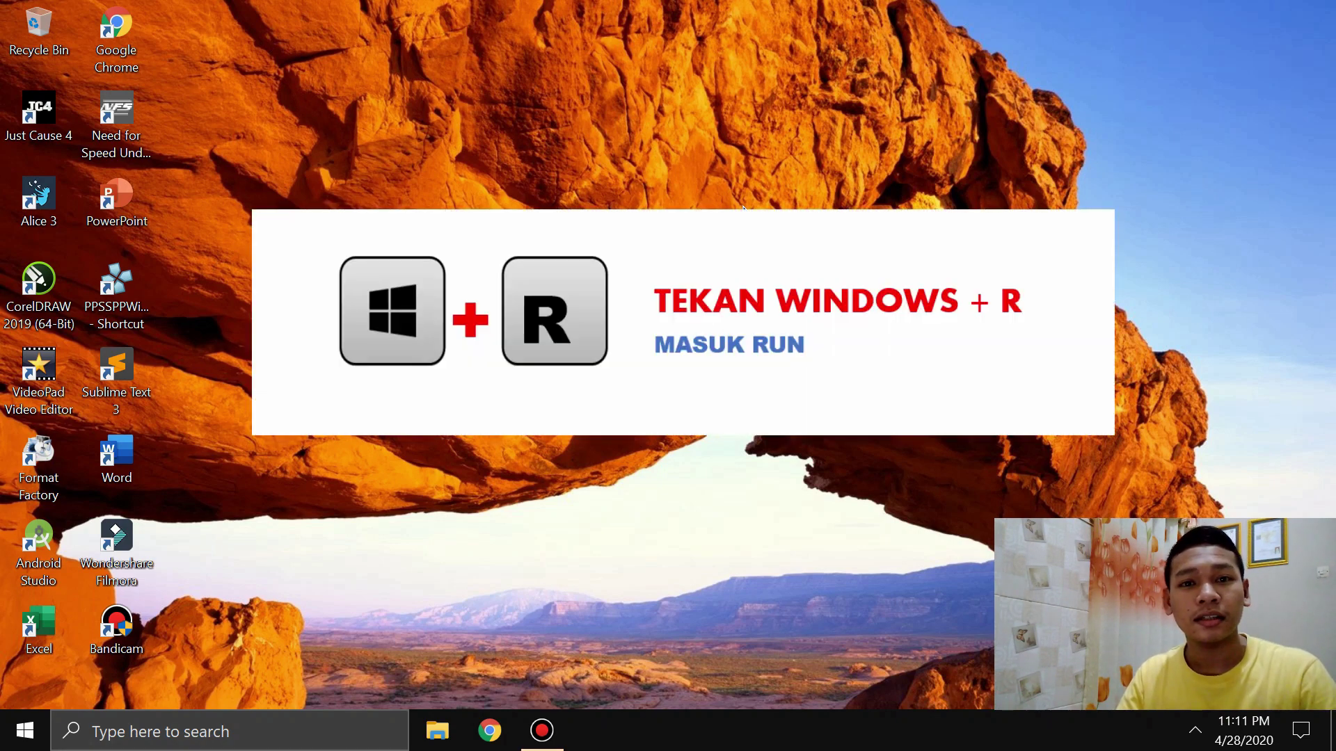
pyautogui.press('super+r')
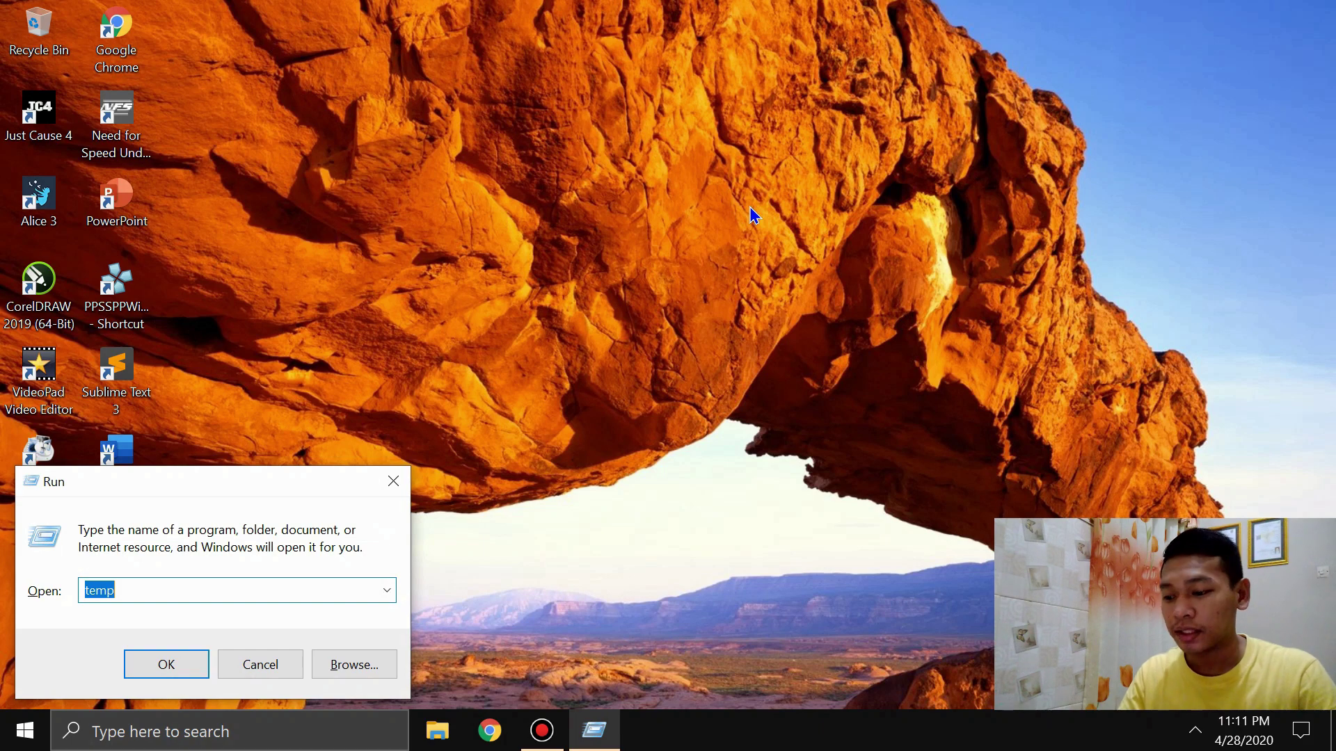
pyautogui.click(394, 480)
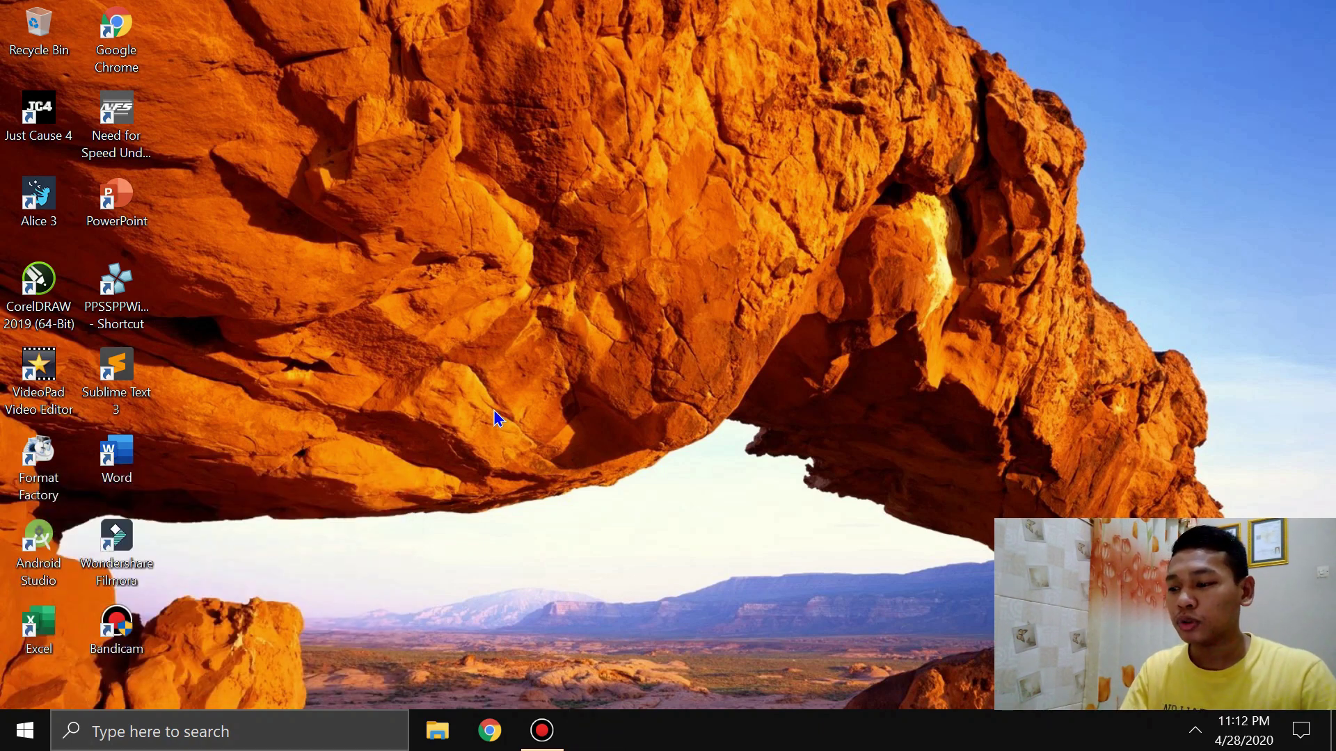
# - Open the user's temporary files folder by running %temp% from the Run dialog
pyautogui.press('super+r')
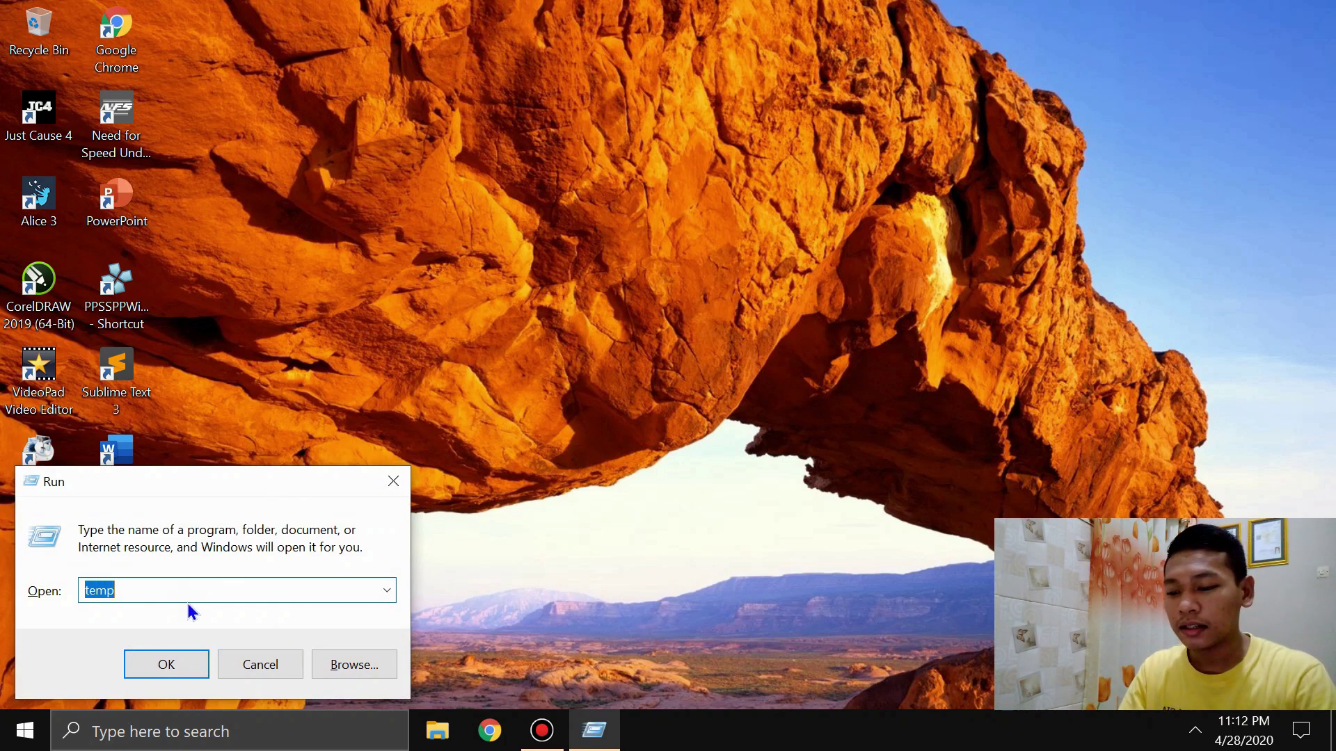
pyautogui.press('BackSpace')
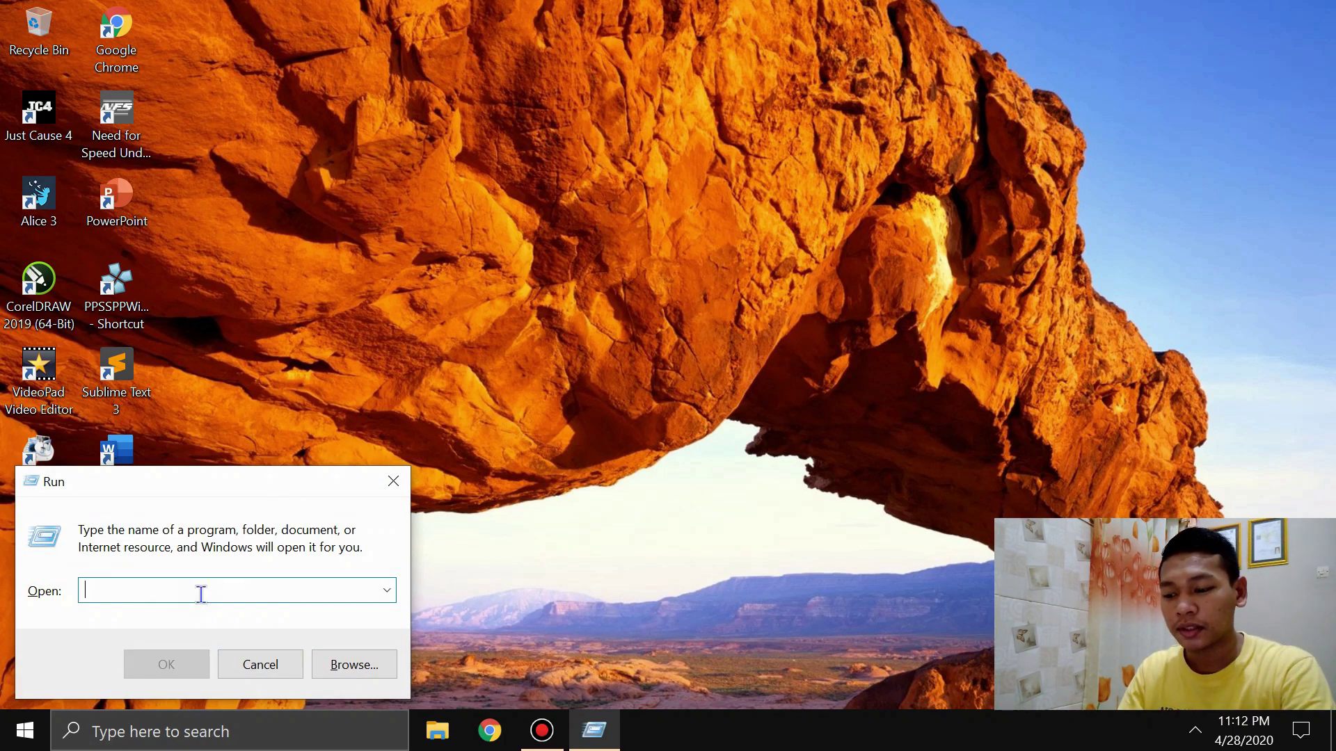
pyautogui.write('%')
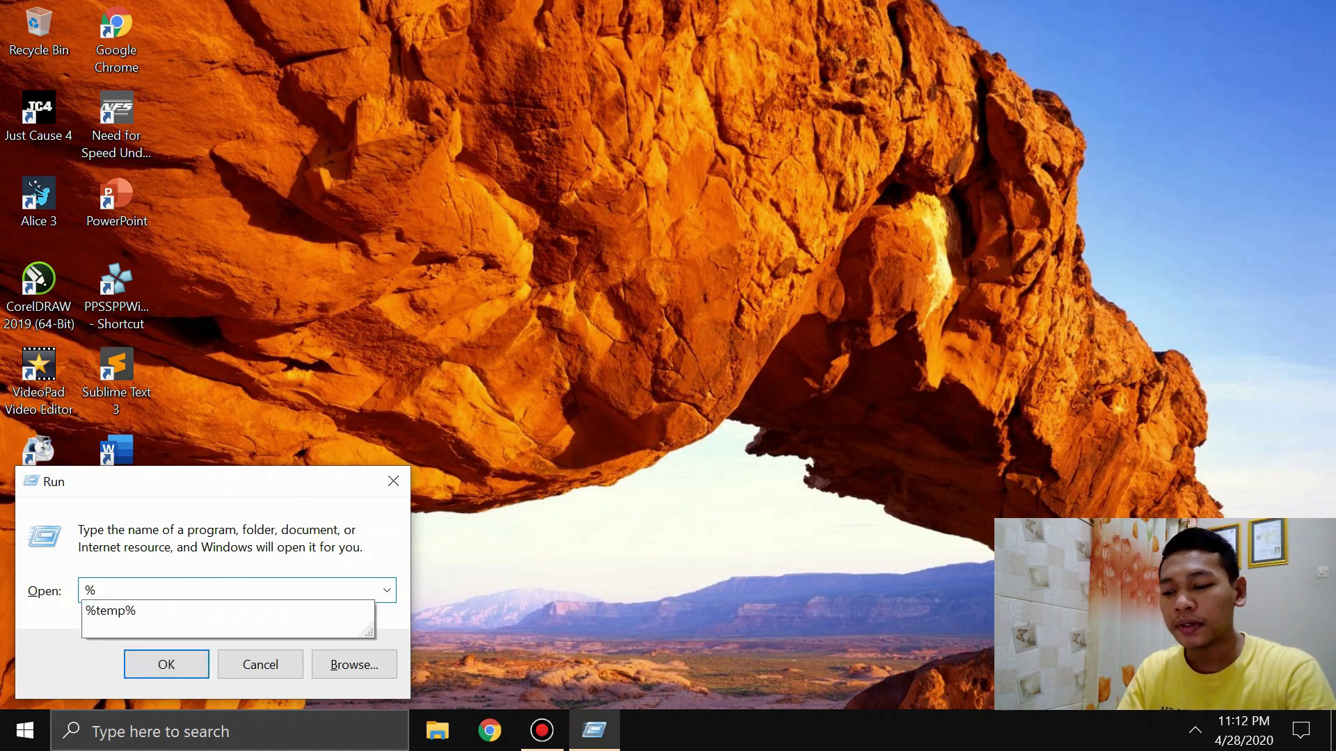
pyautogui.write('temp')
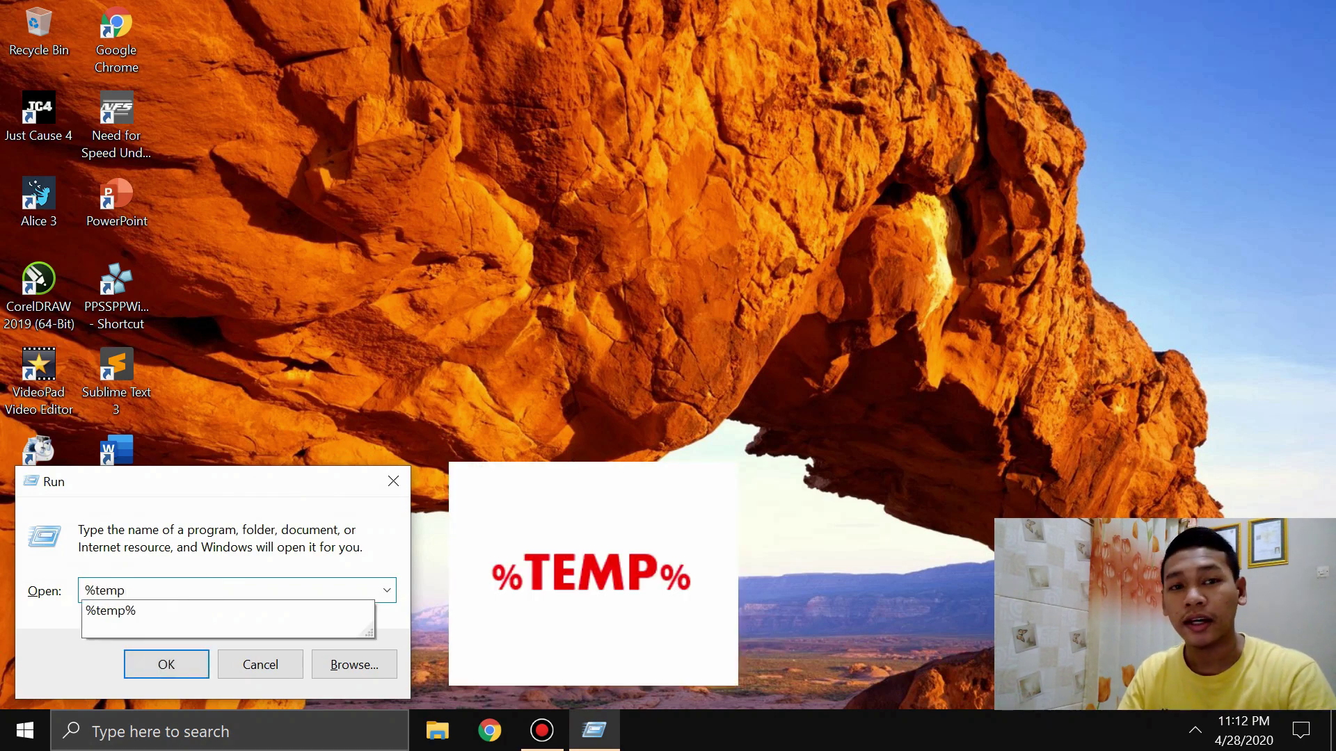
pyautogui.write('%')
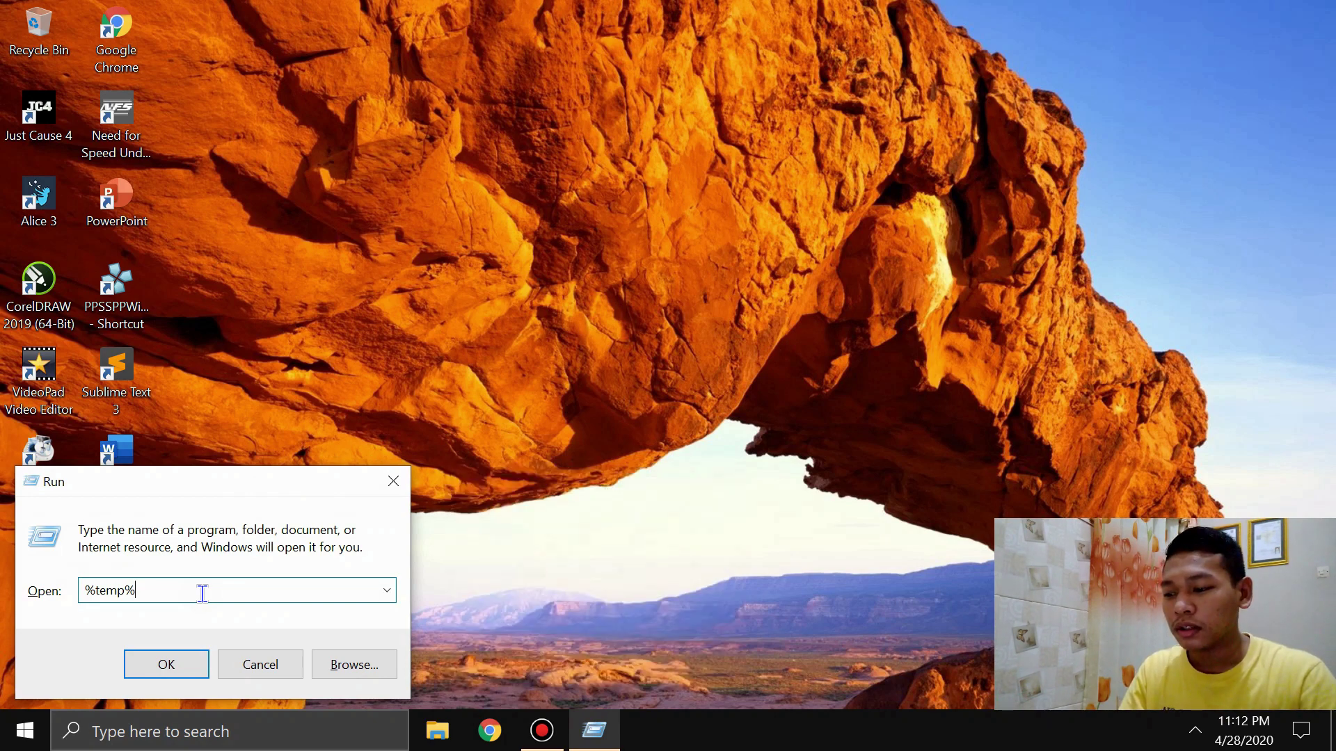
pyautogui.click(169, 666)
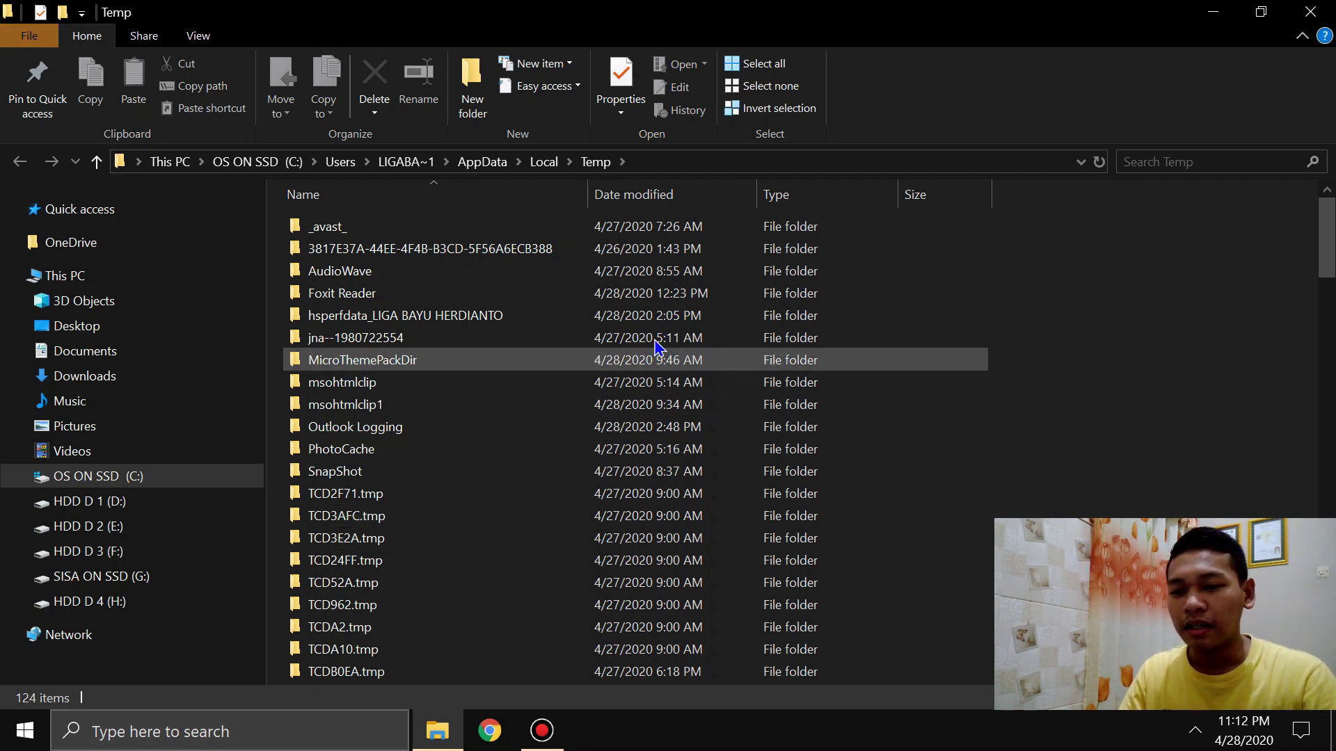
# - Delete all files and folders in the user's Temp folder, skipping all items still in use, and close the folder window
pyautogui.scroll(-6, 882, 462)
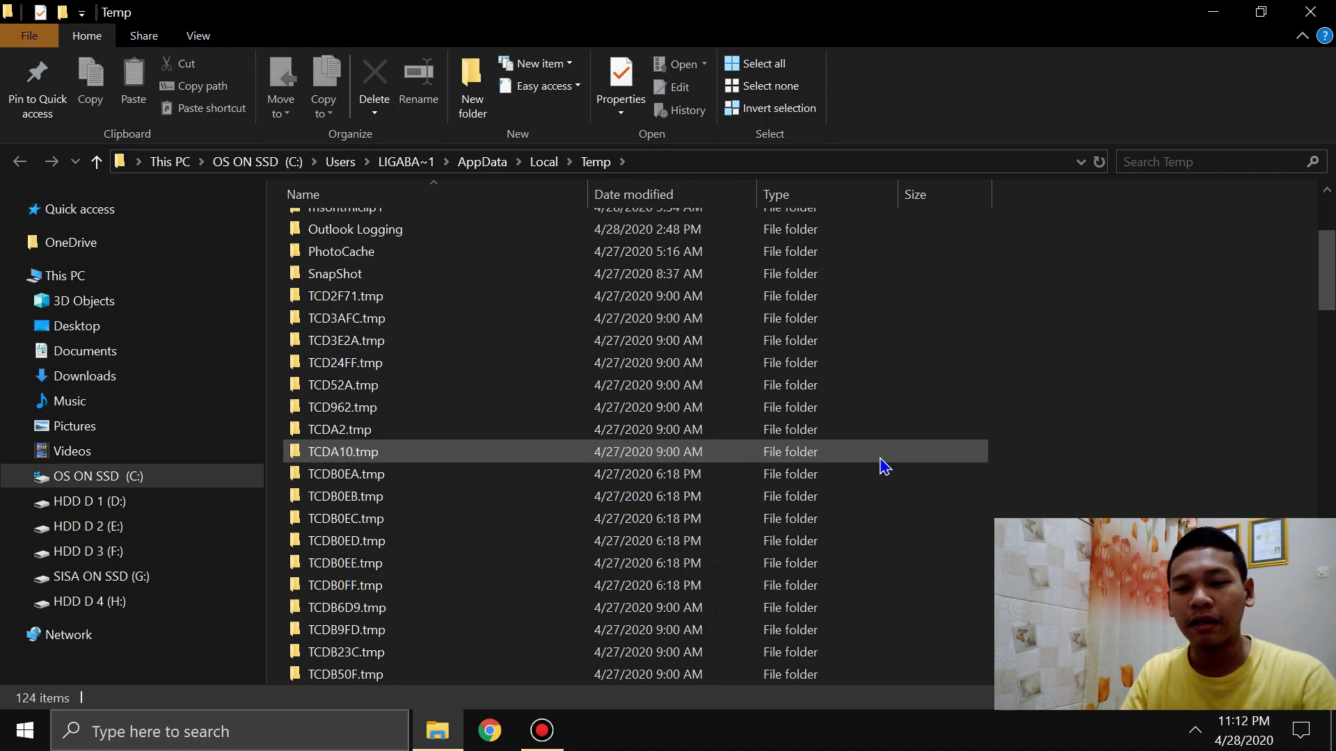
pyautogui.scroll(-20, 883, 461)
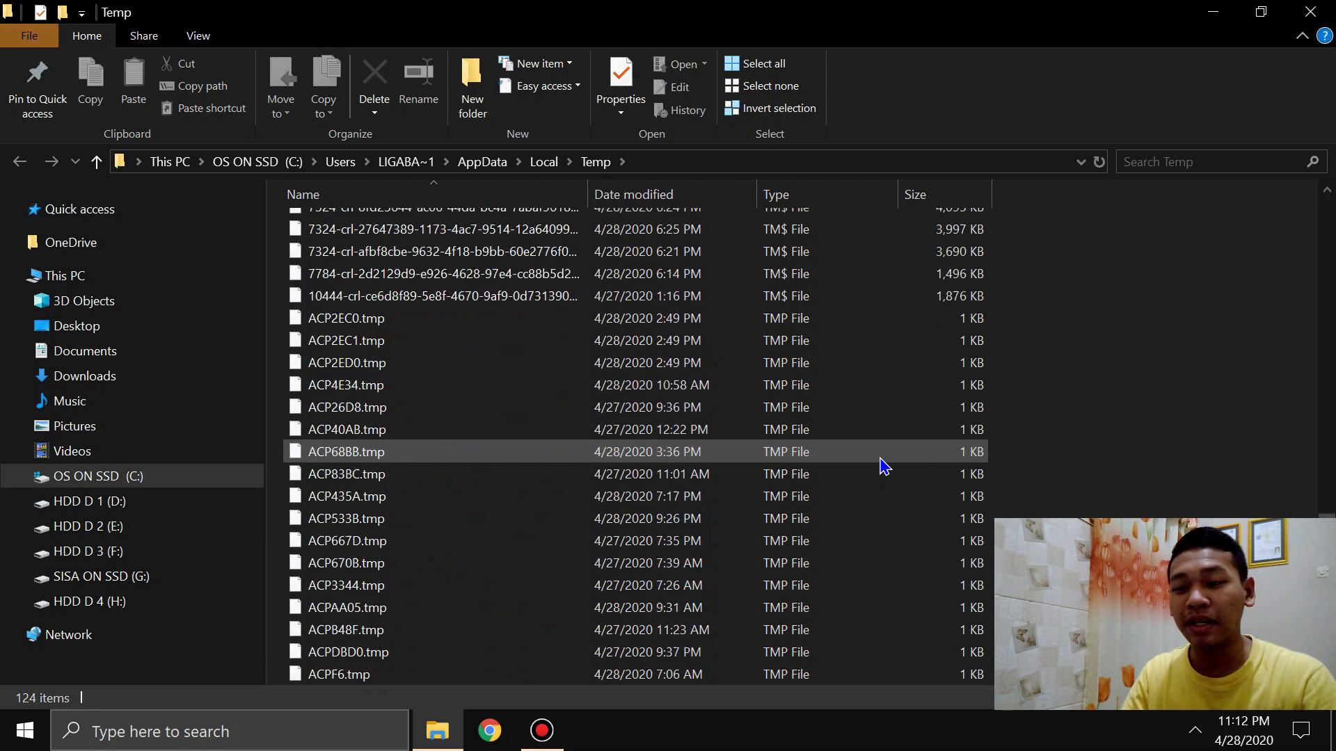
pyautogui.scroll(-2, 882, 465)
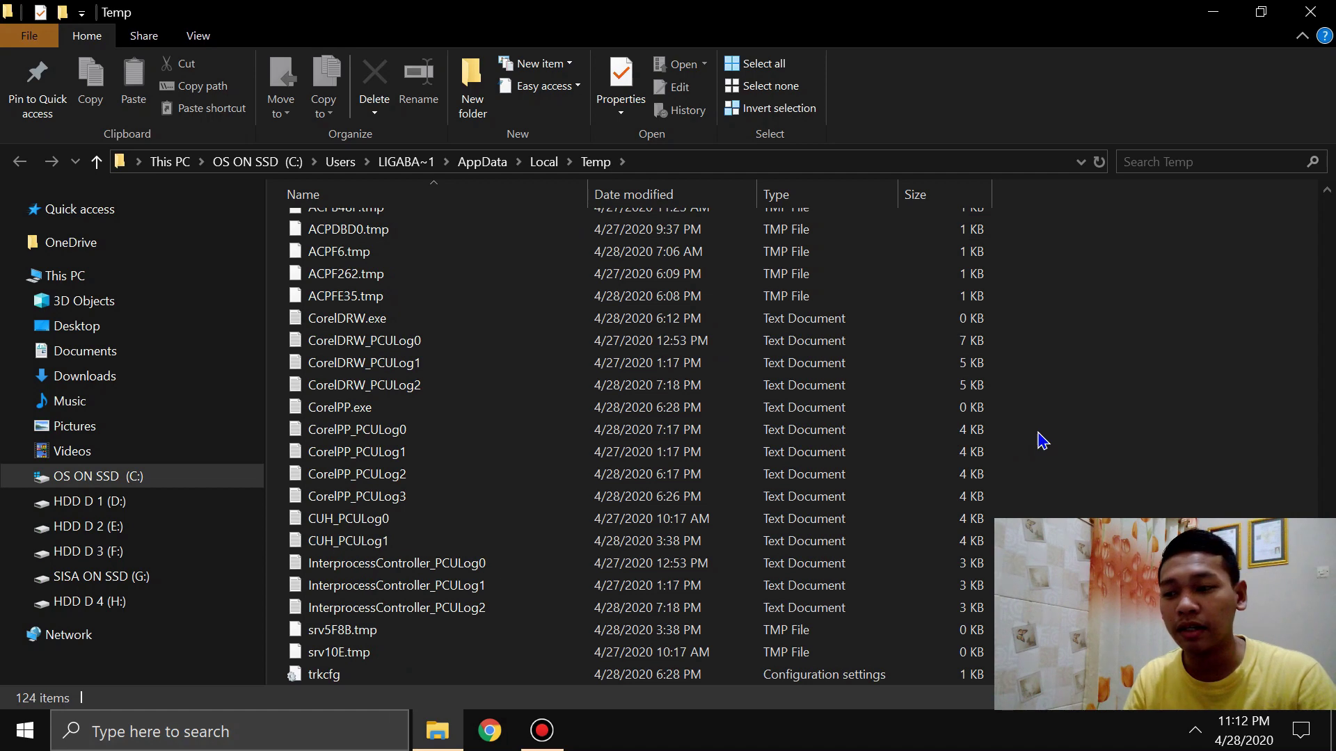
pyautogui.scroll(10, 1041, 441)
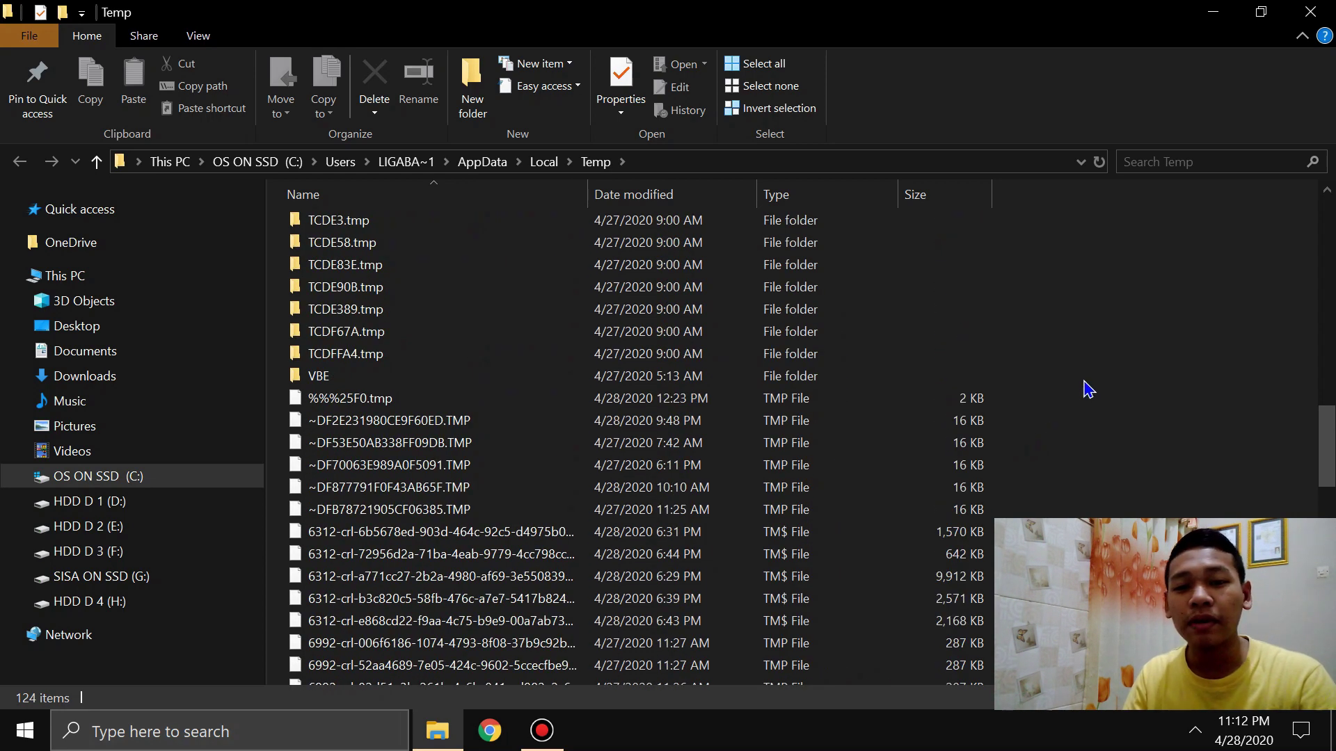
pyautogui.scroll(12, 1084, 385)
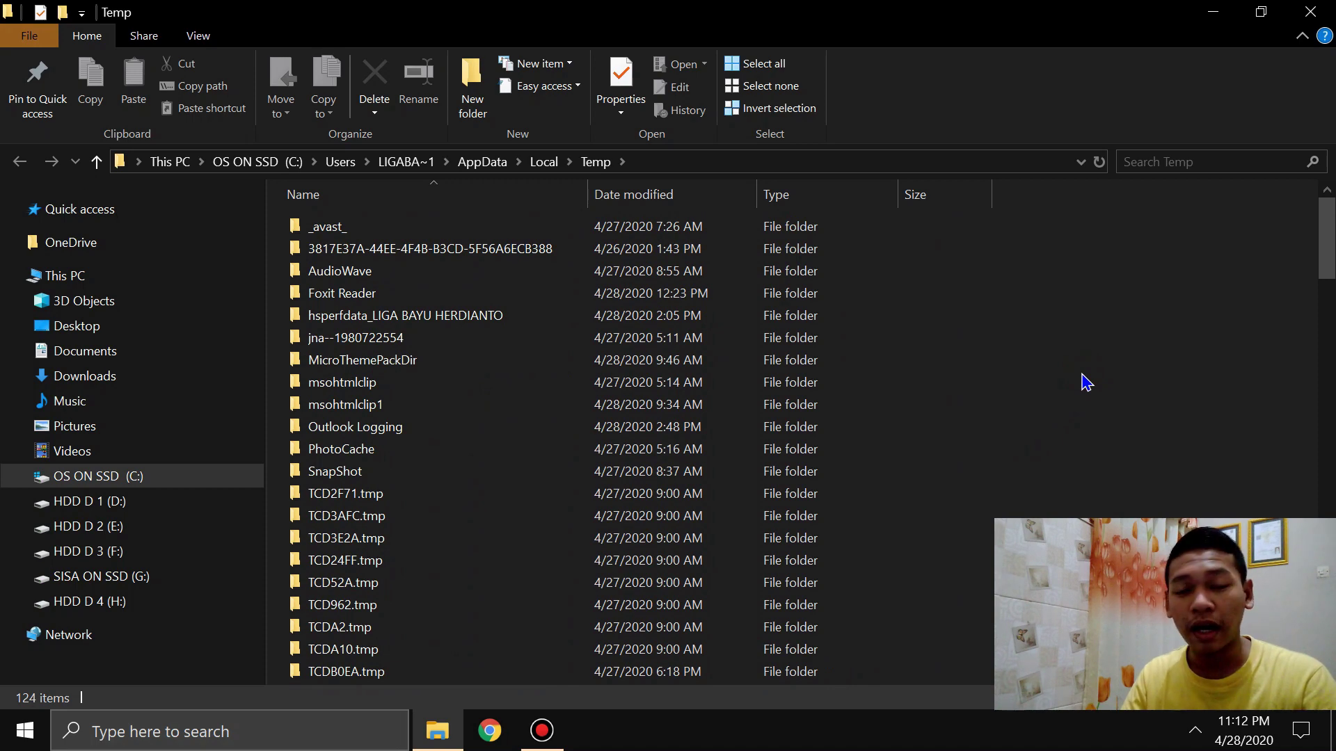
pyautogui.hotkey('ctrl', 'a')
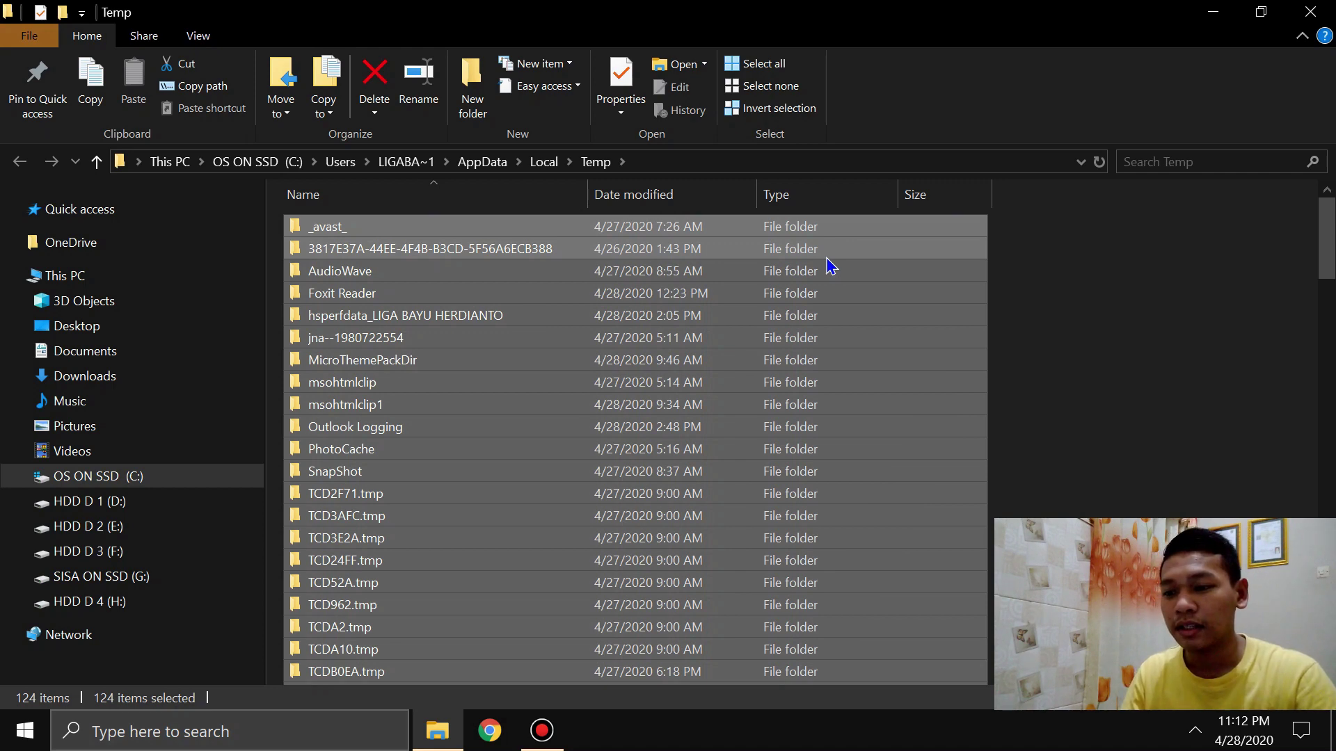
pyautogui.press('Delete')
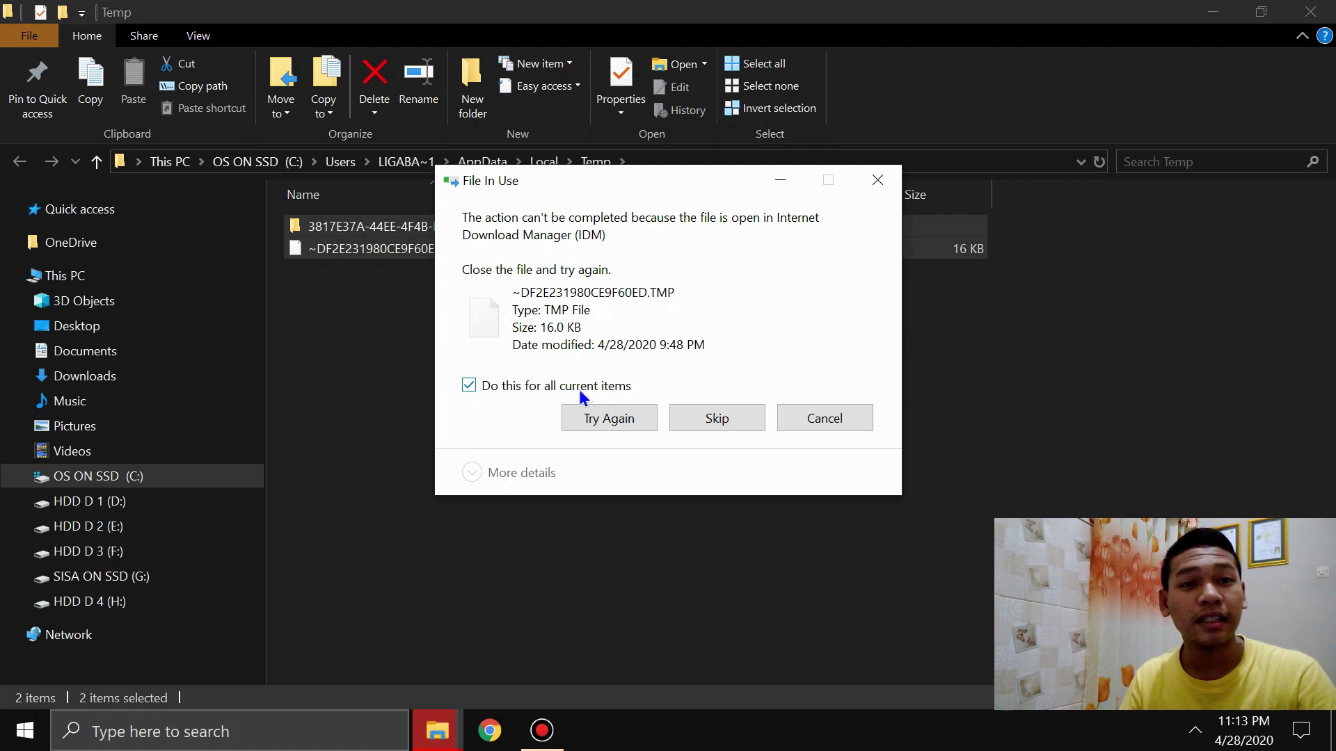
pyautogui.click(717, 420)
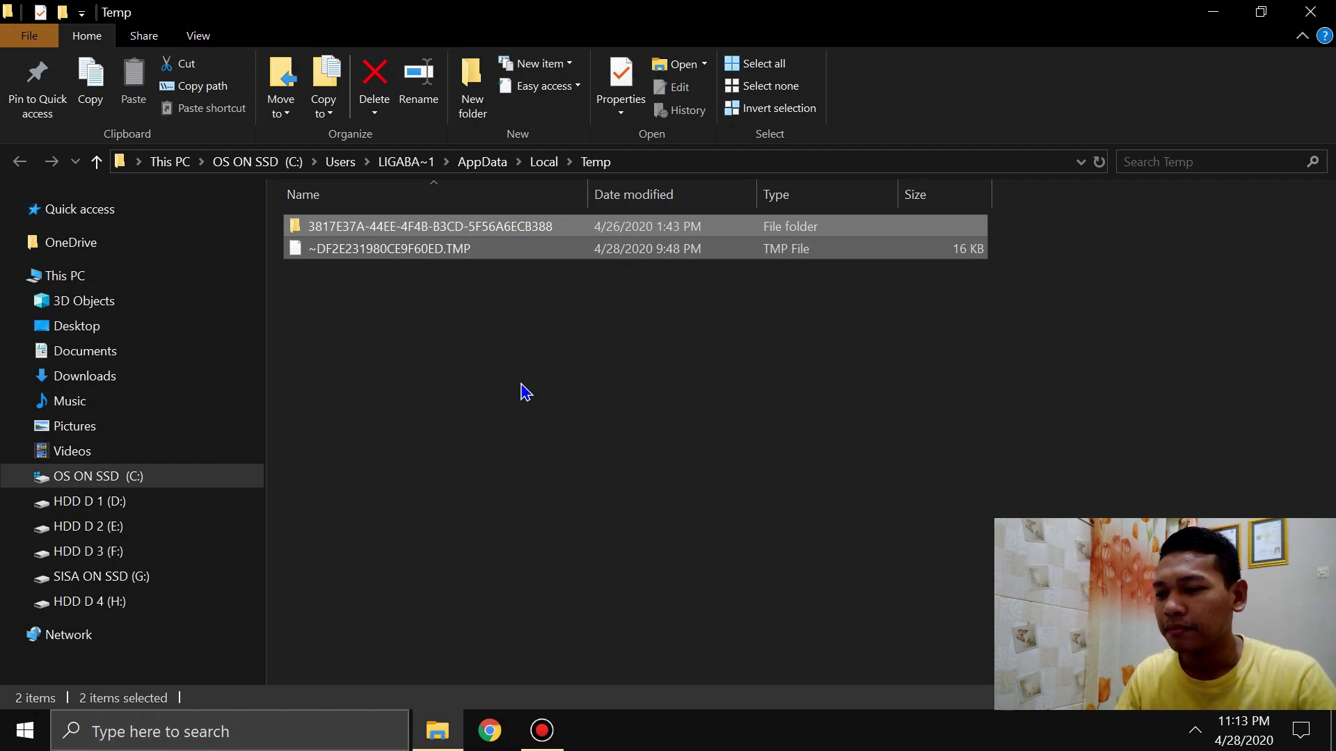
pyautogui.click(590, 438)
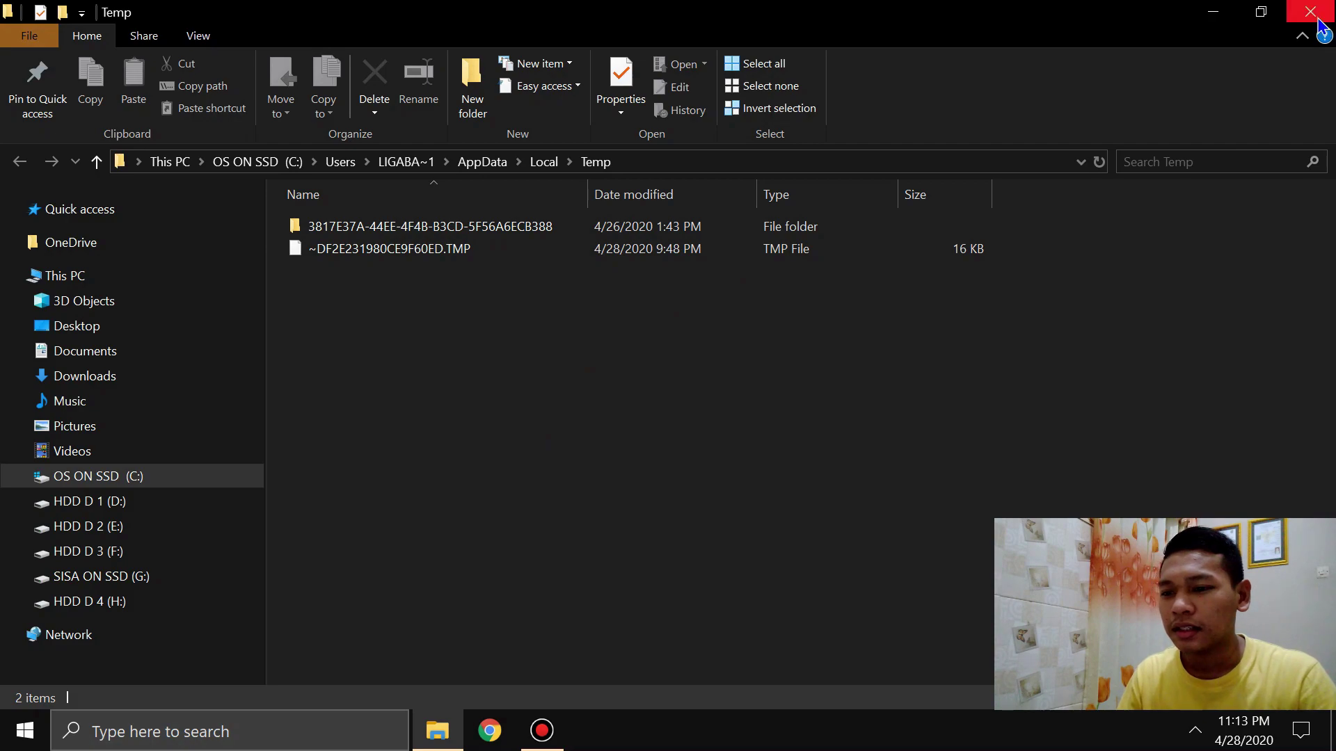
pyautogui.click(1318, 21)
# - Refresh the desktop and open the Windows temporary files folder by running temp from the Run dialog
pyautogui.rightClick(721, 138)
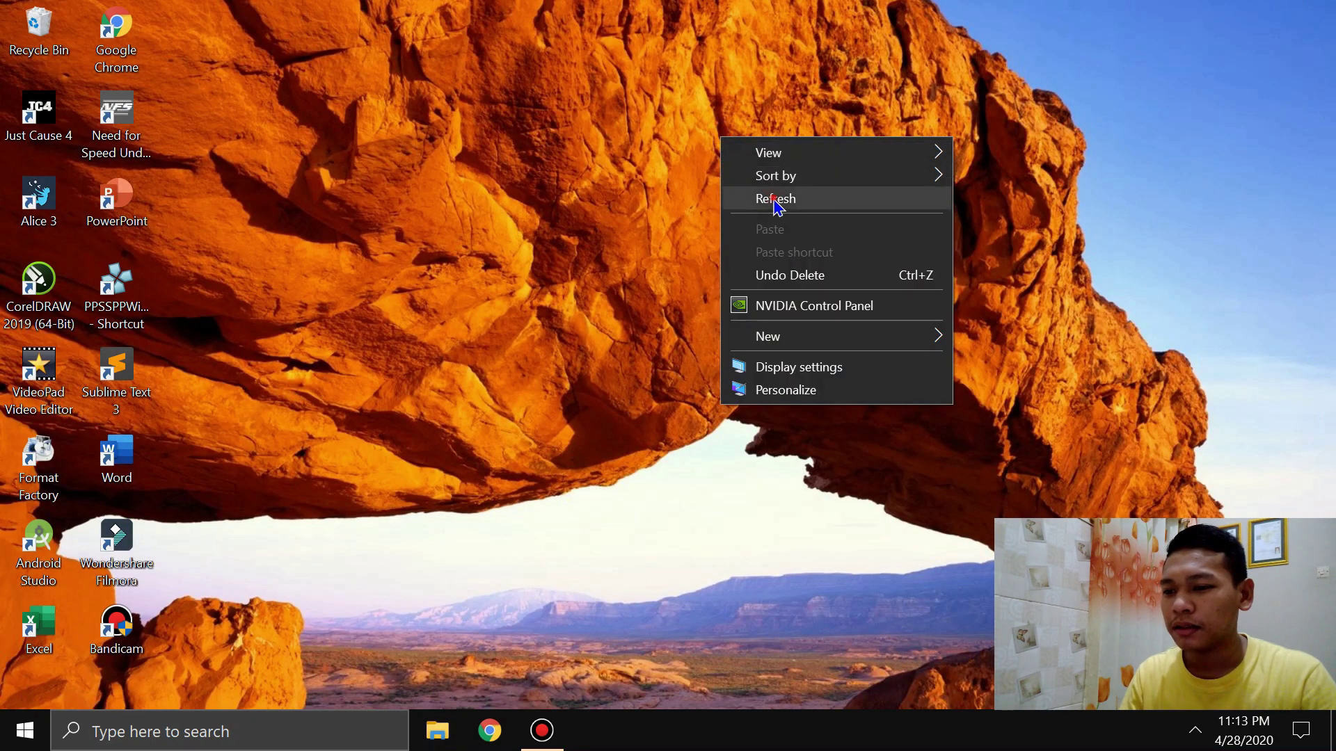
pyautogui.click(777, 202)
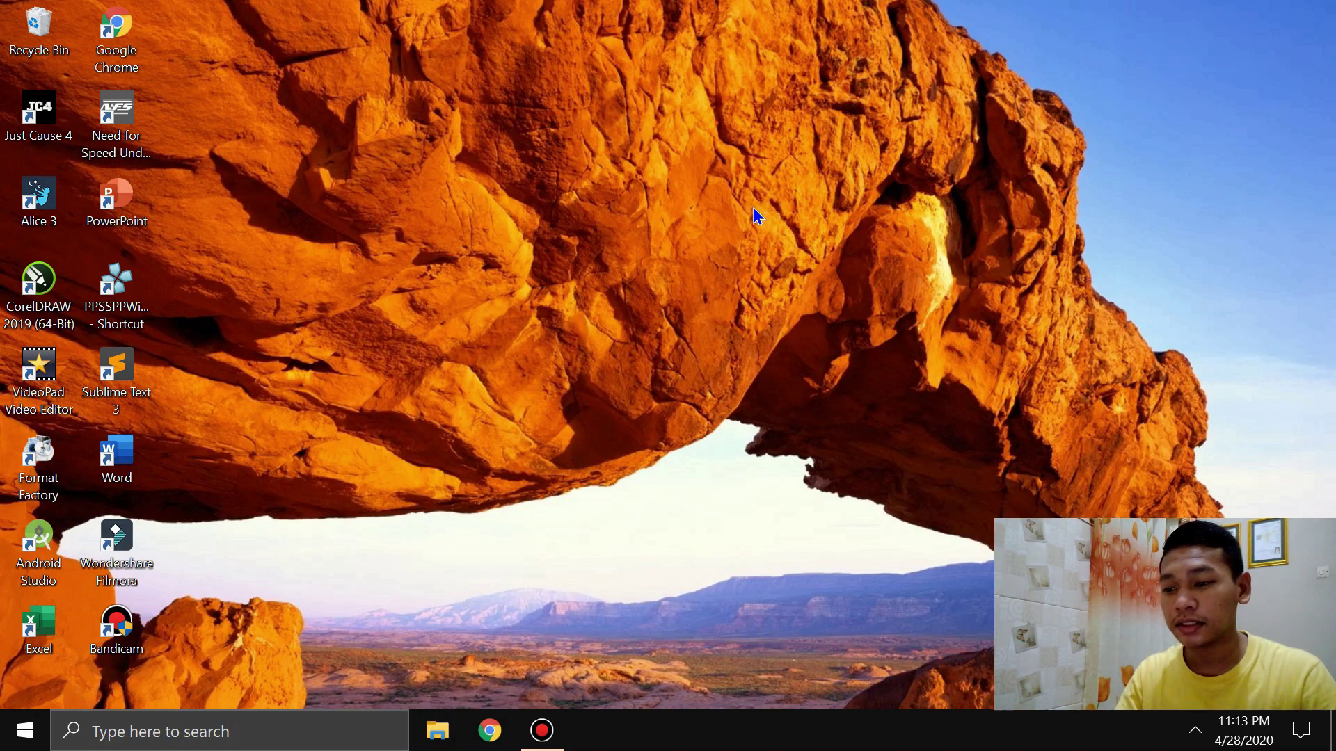
pyautogui.press('super+r')
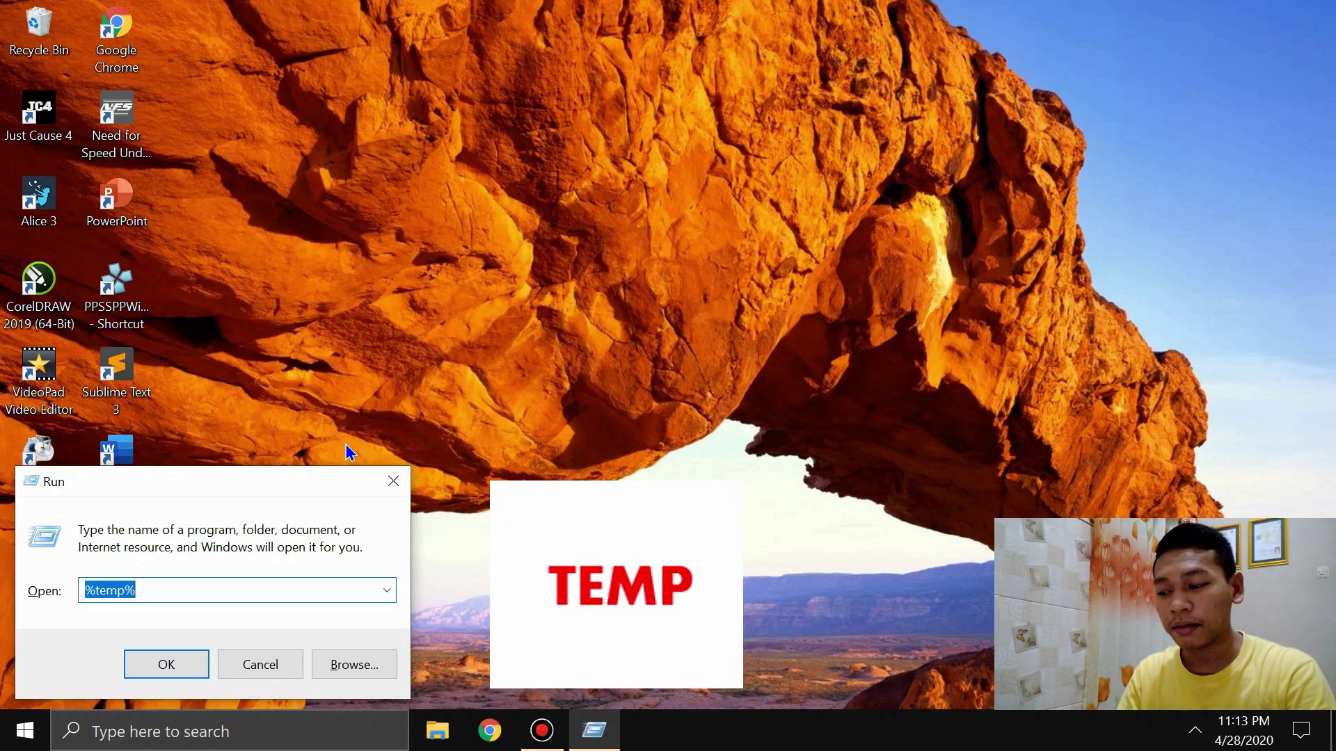
pyautogui.write('temp')
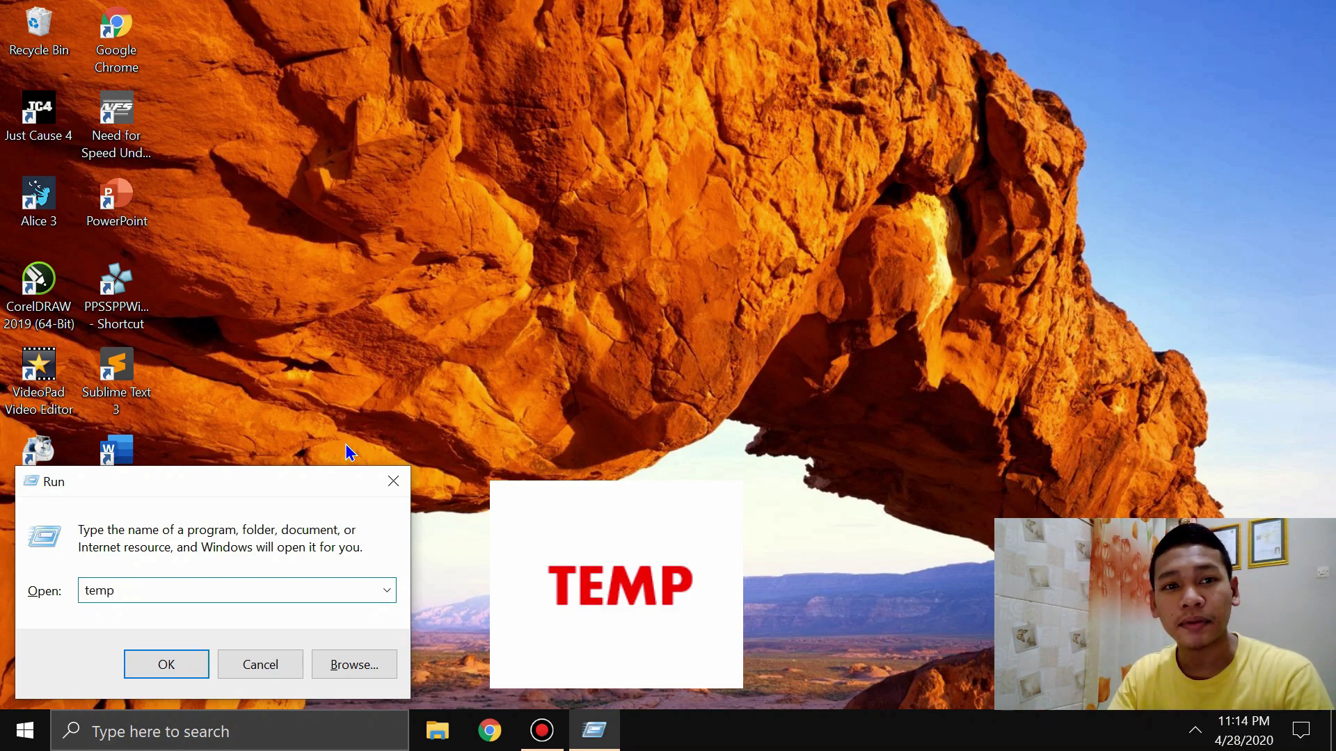
pyautogui.press('XF86MonBrightnessUp')
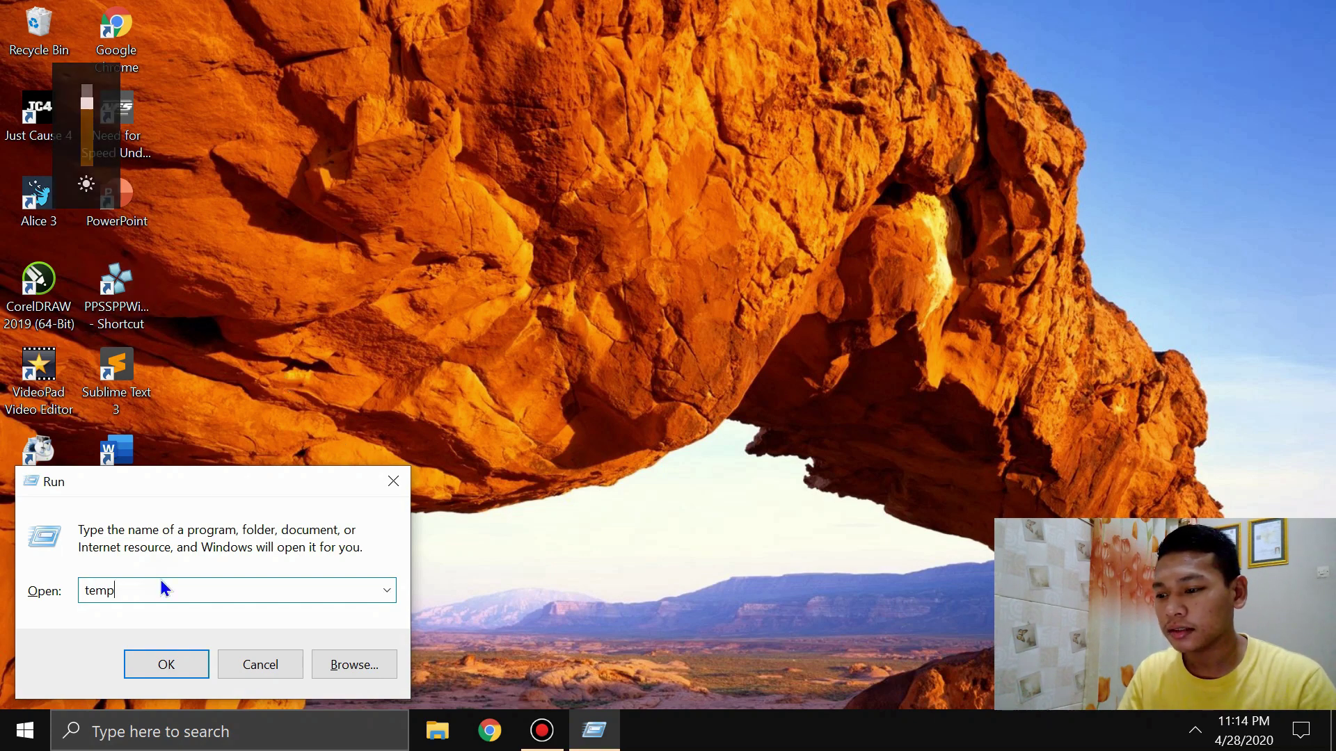
pyautogui.click(172, 667)
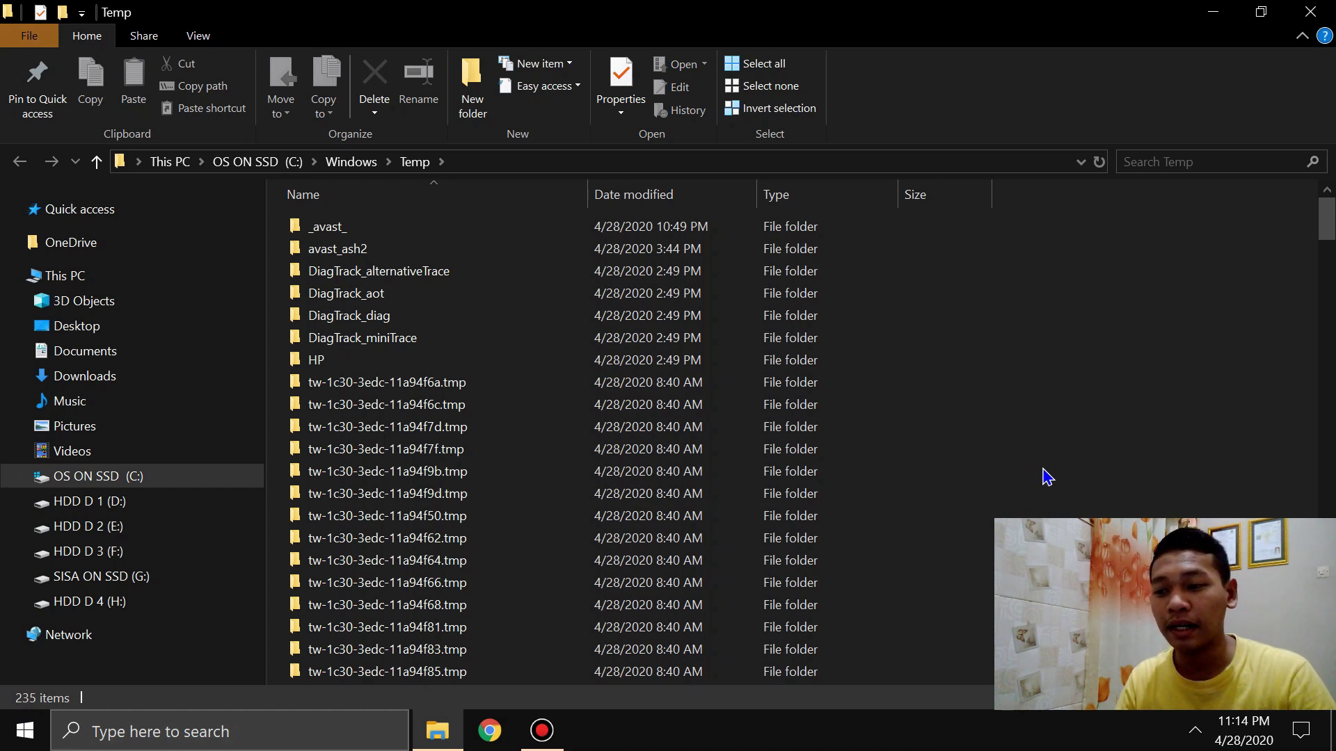
# - Delete all files and folders in the Windows Temp folder, skipping all in-use or permission-protected items, and close the folder window
pyautogui.click(1043, 466)
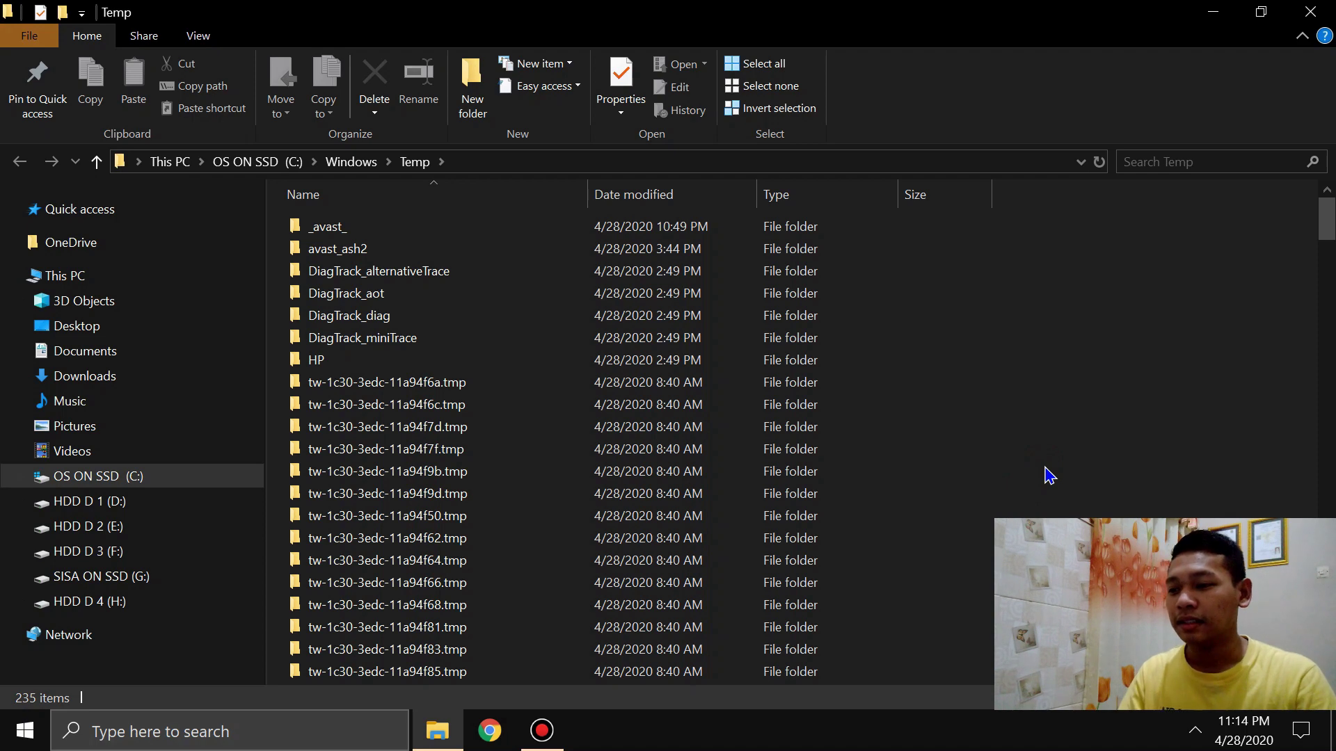
pyautogui.click(1046, 466)
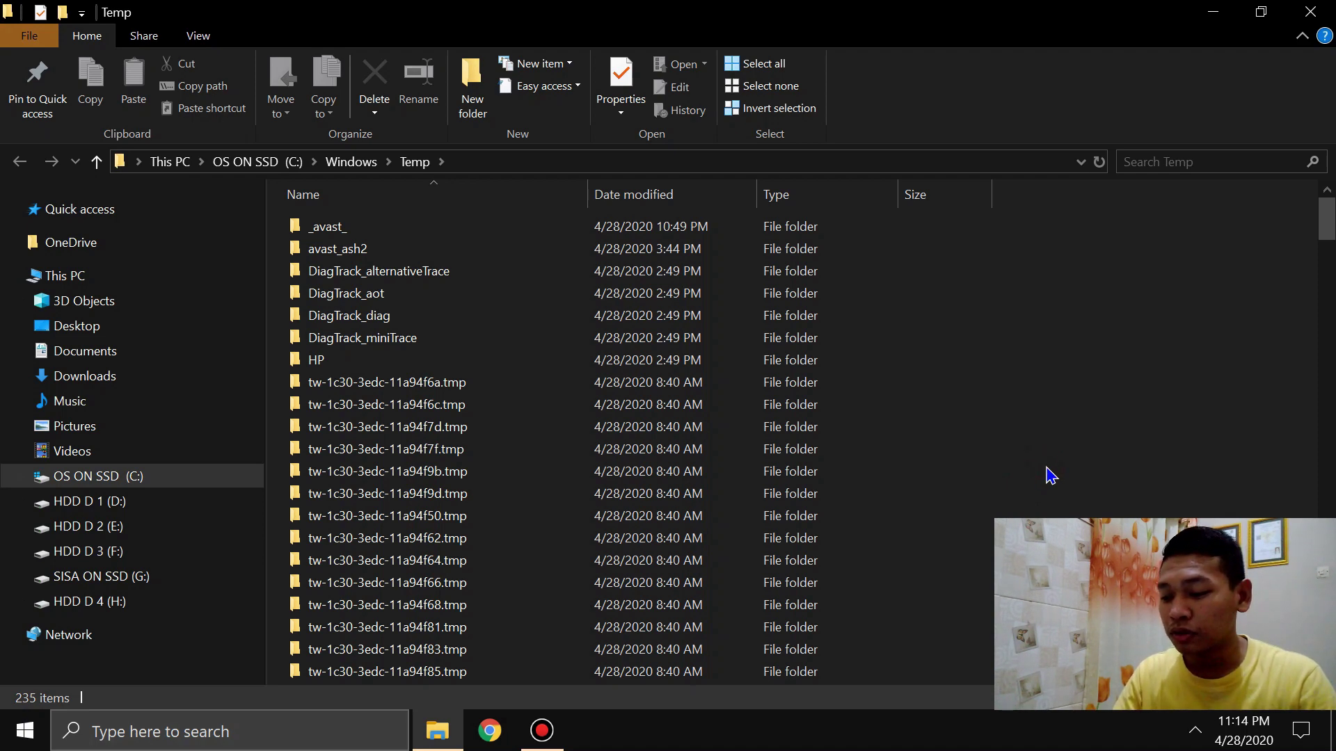
pyautogui.hotkey('ctrl', 'a')
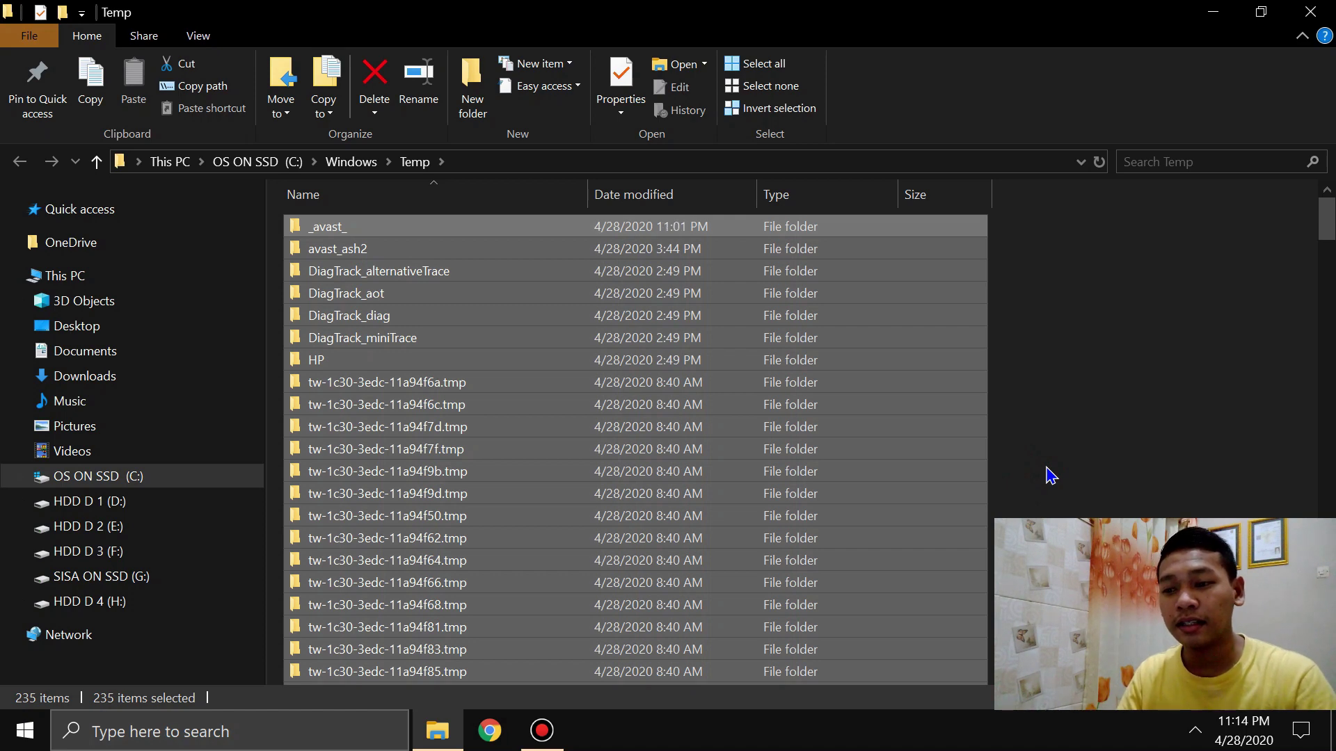
pyautogui.press('Delete')
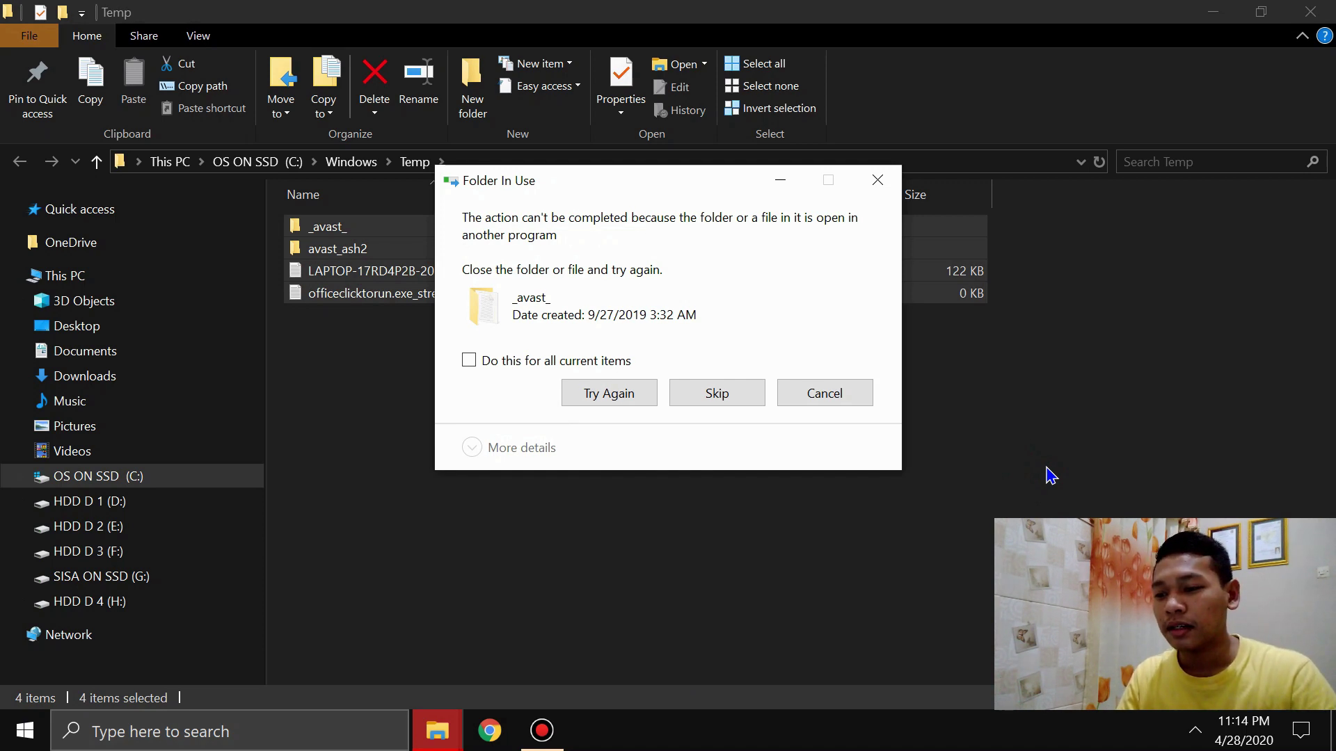
pyautogui.click(470, 360)
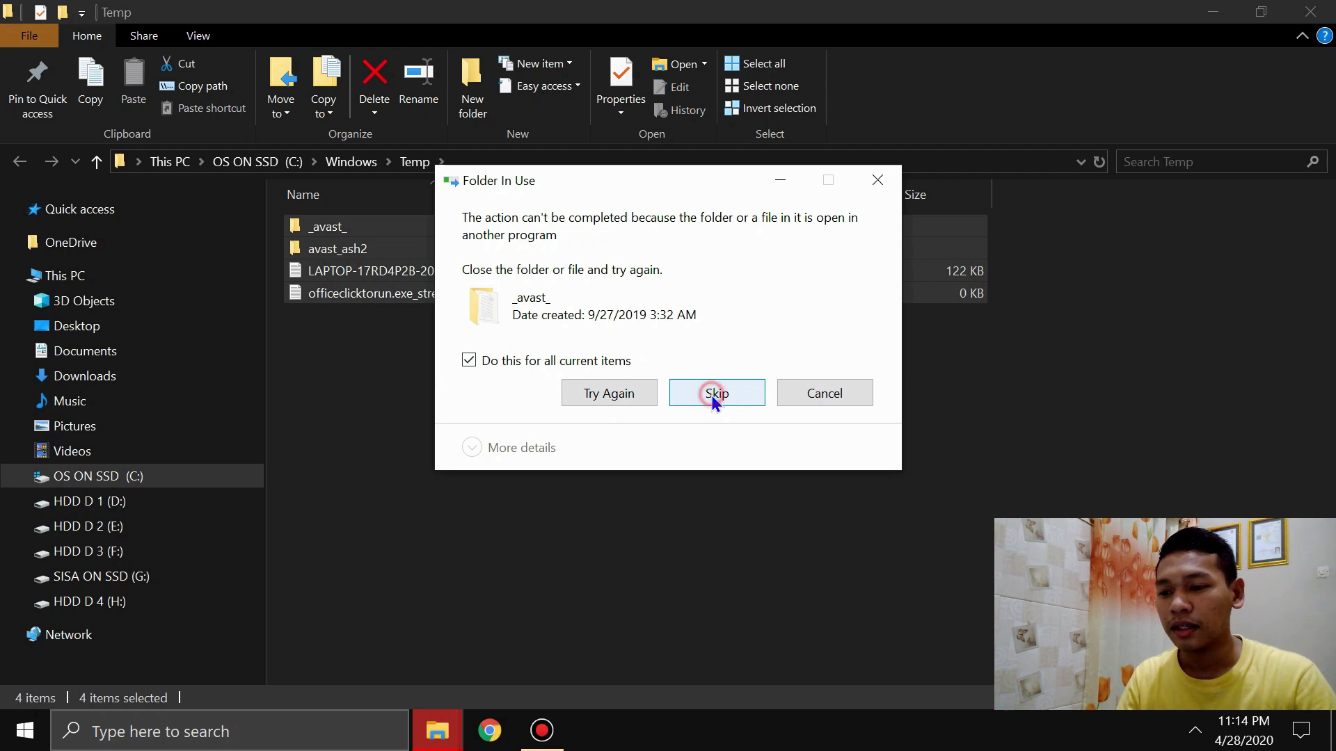
pyautogui.click(711, 395)
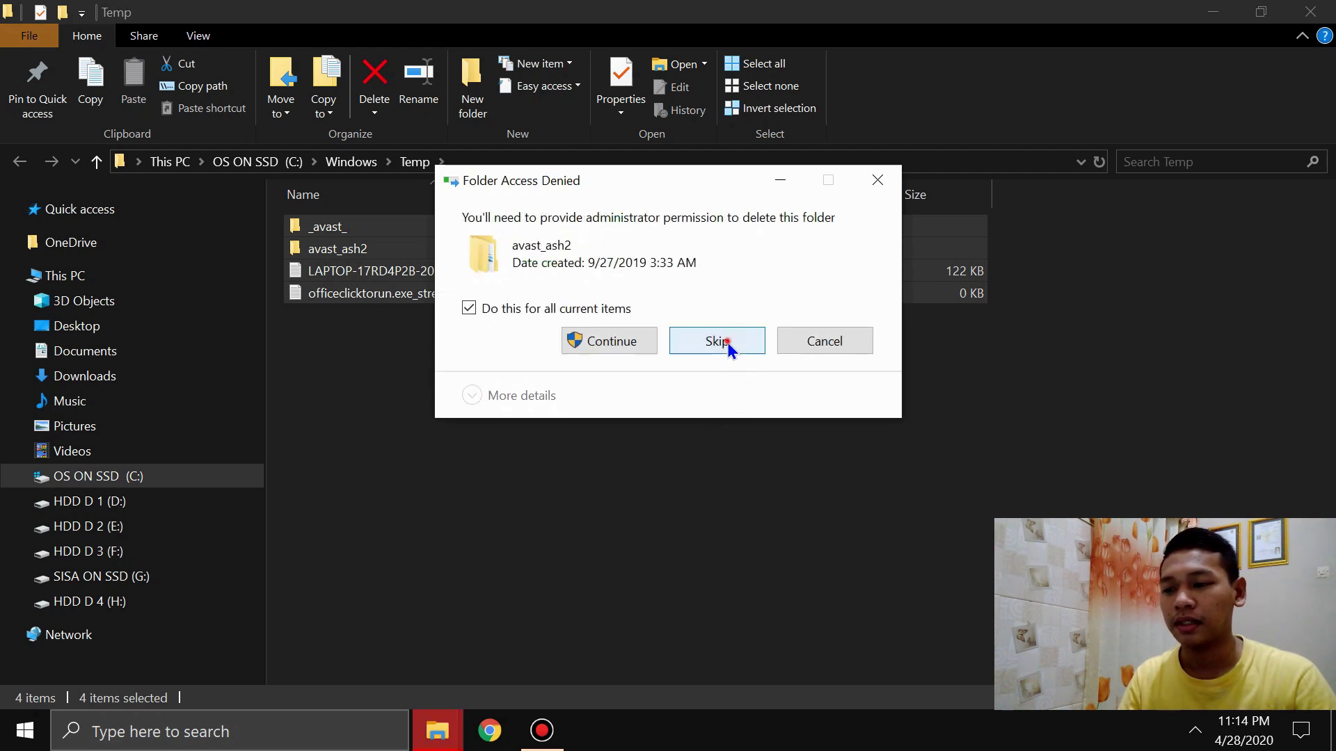
pyautogui.click(727, 342)
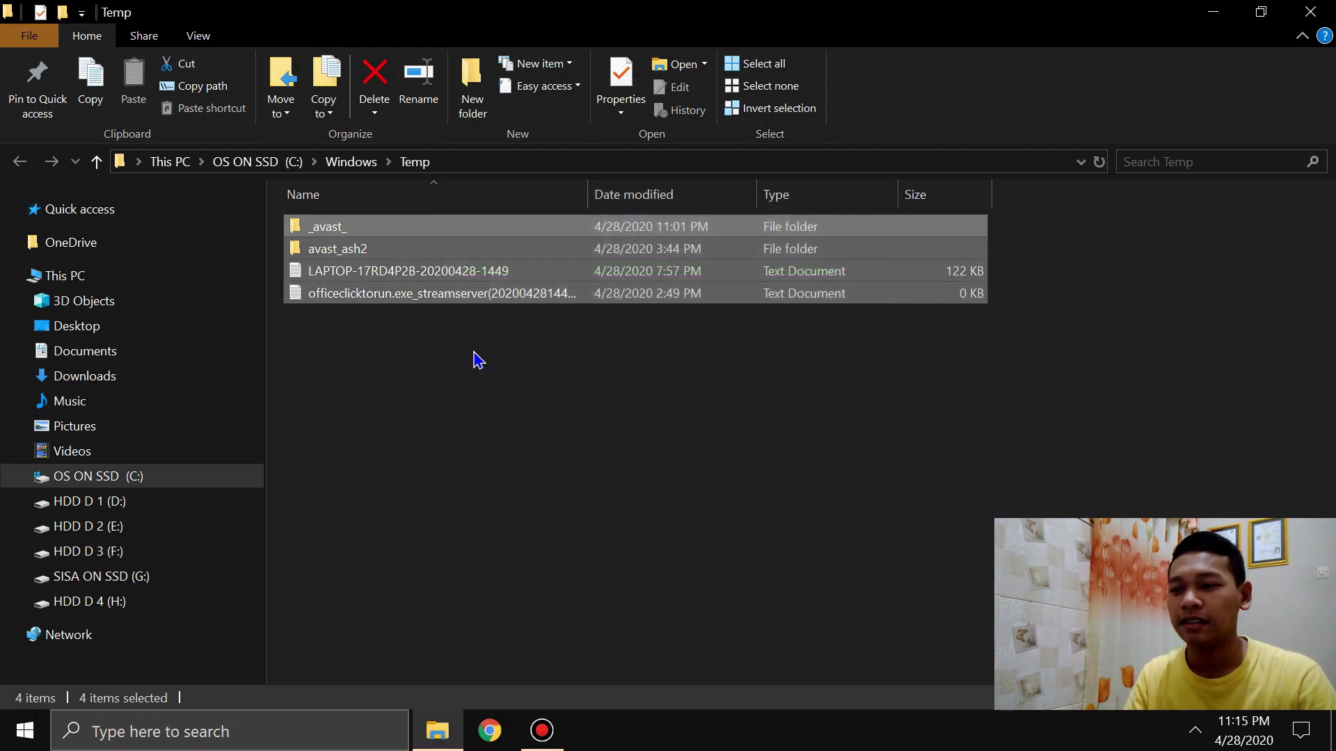
pyautogui.click(454, 445)
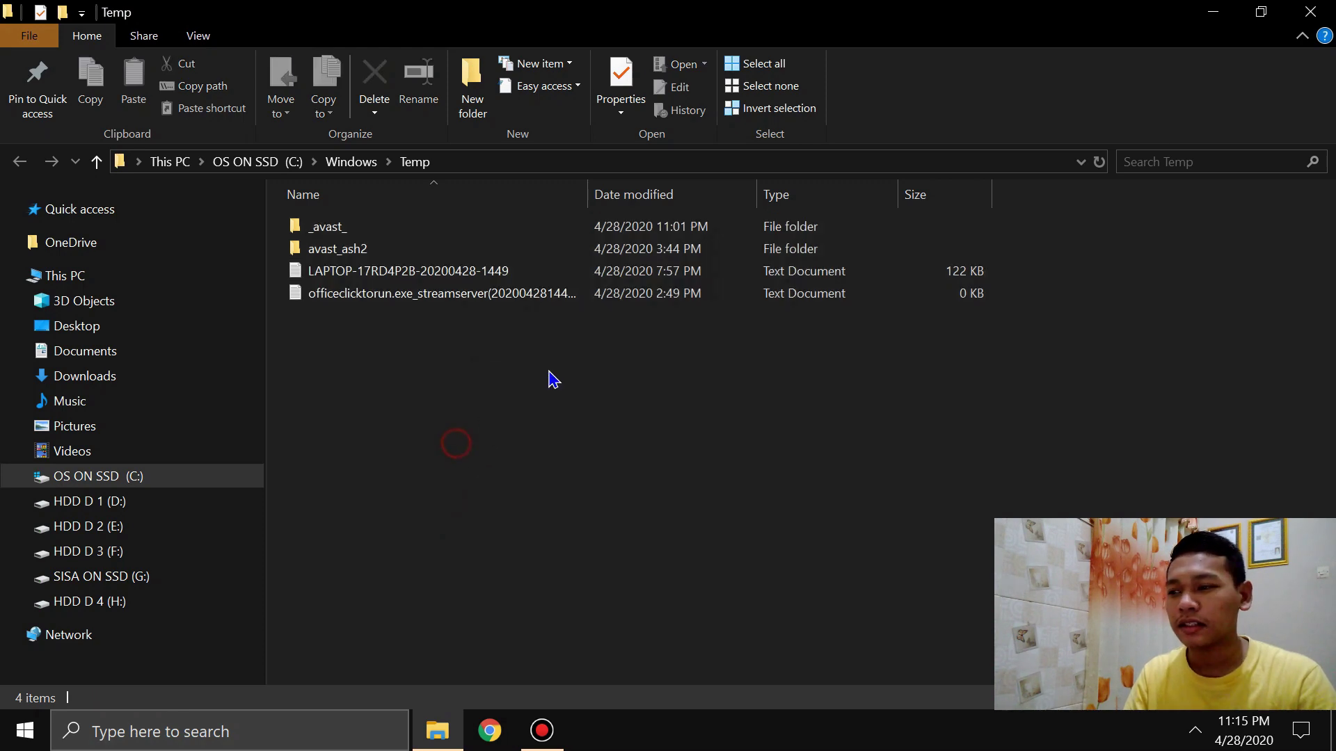
pyautogui.click(1311, 12)
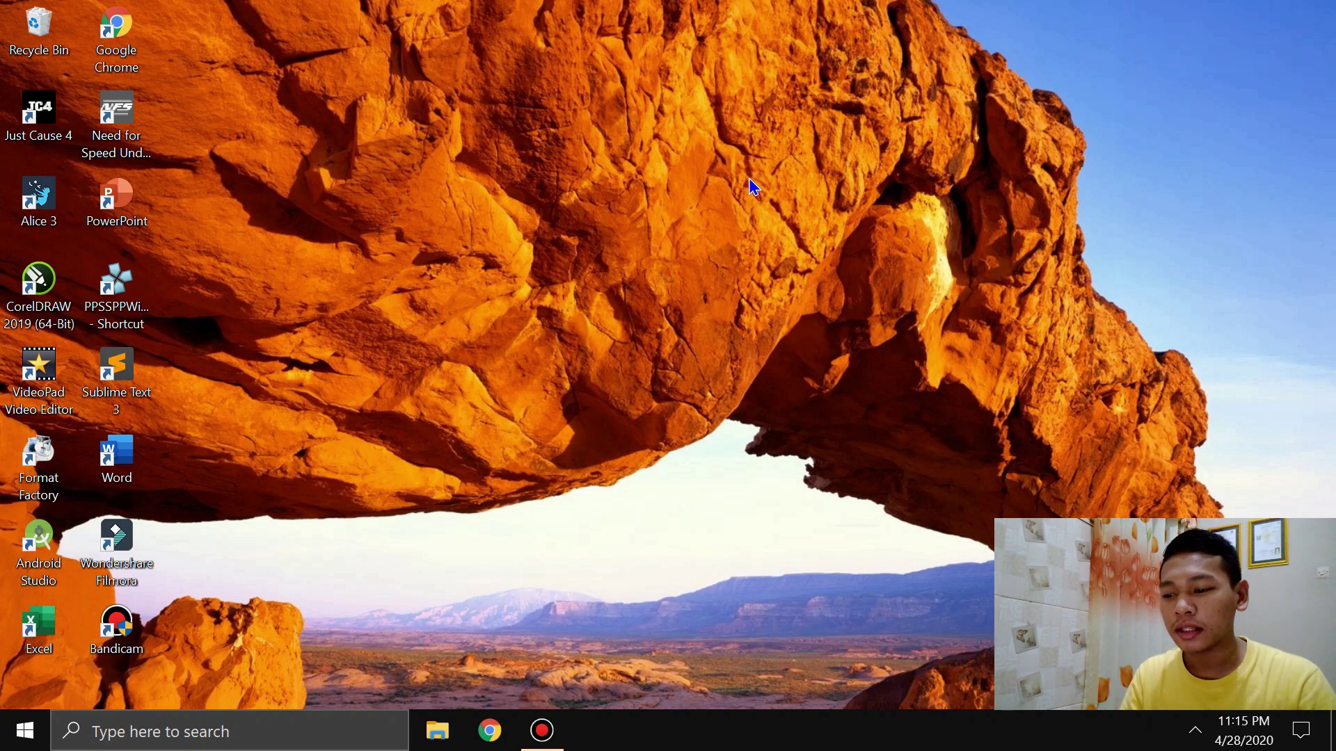
# - Open File Explorer and bring up the computer's basic system information through the properties of This PC
pyautogui.click(437, 731)
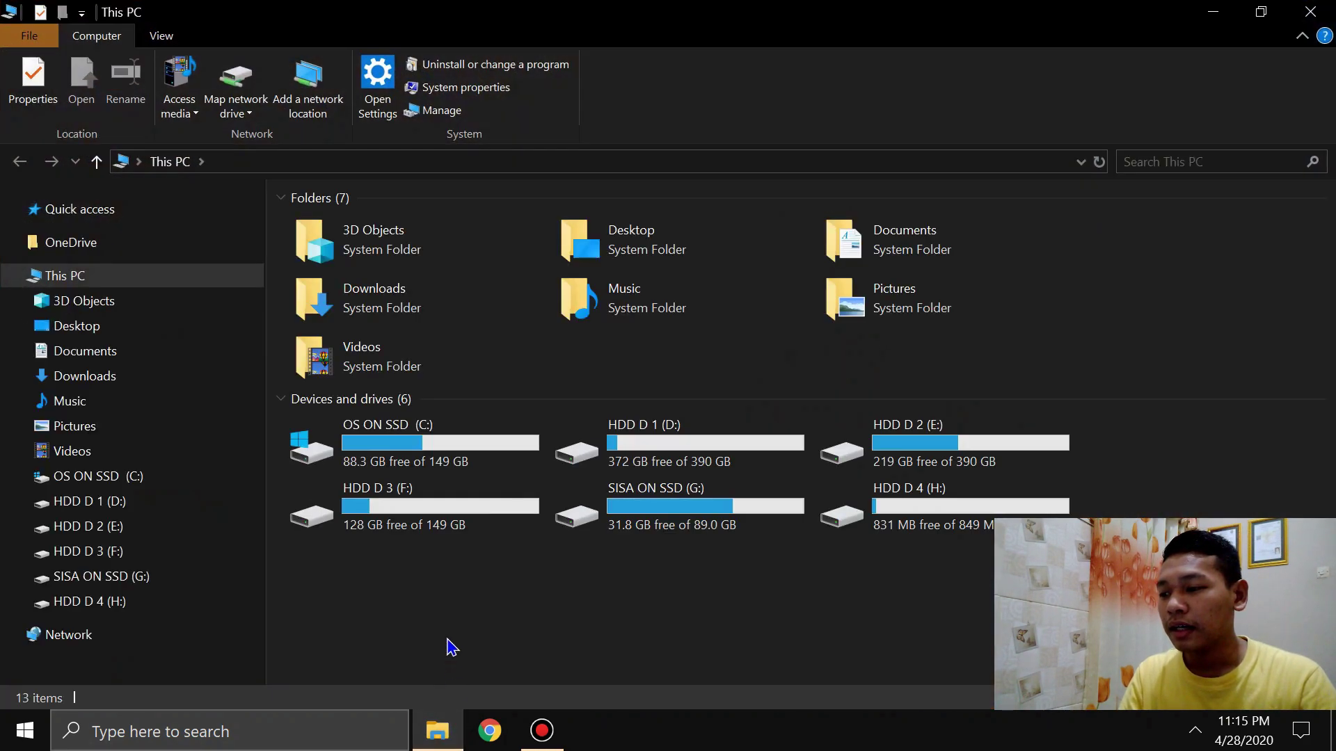
pyautogui.rightClick(69, 287)
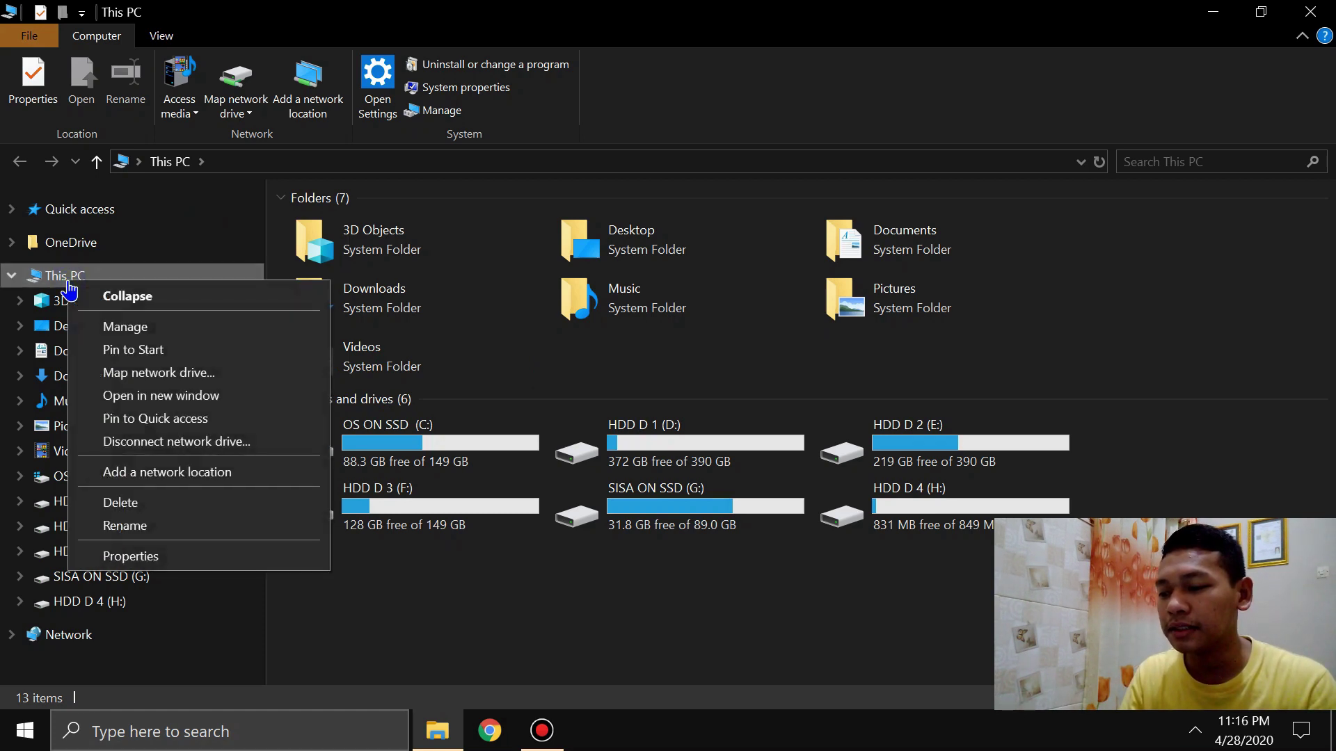
pyautogui.click(178, 557)
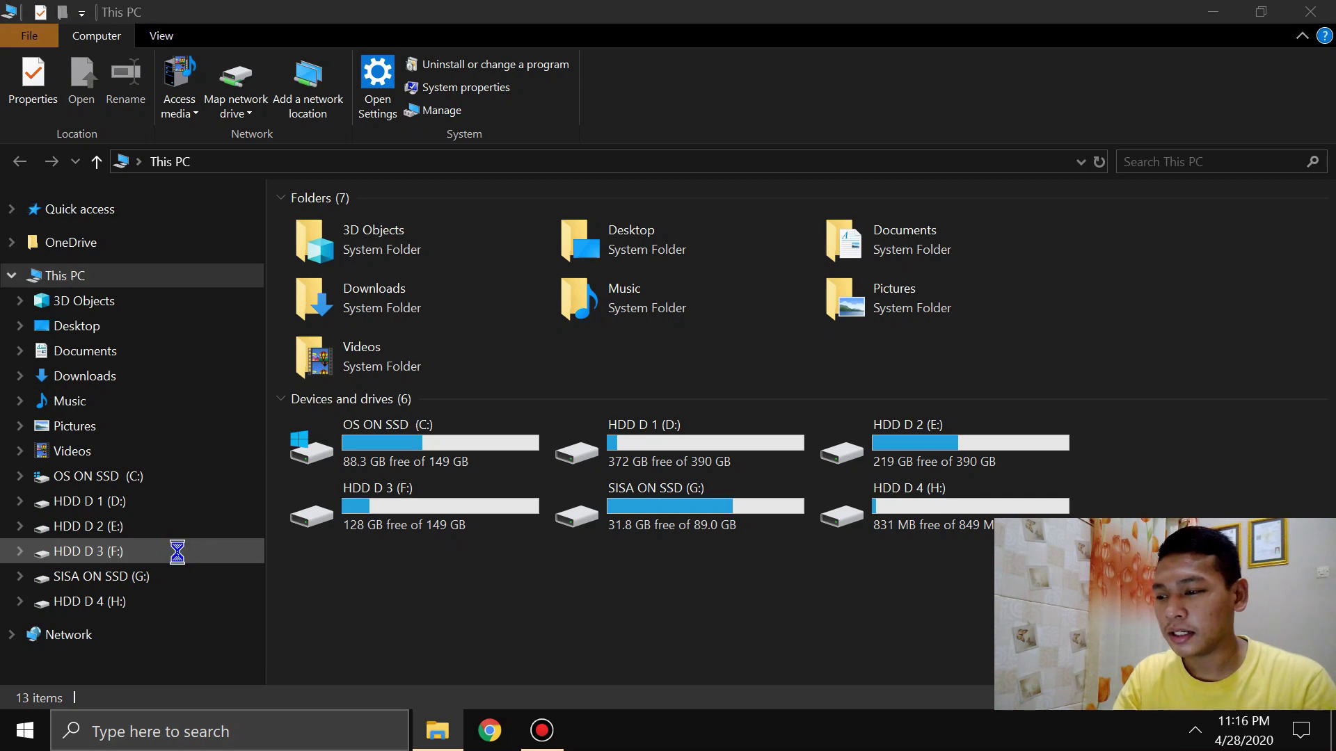
pyautogui.press('XF86MonBrightnessUp')
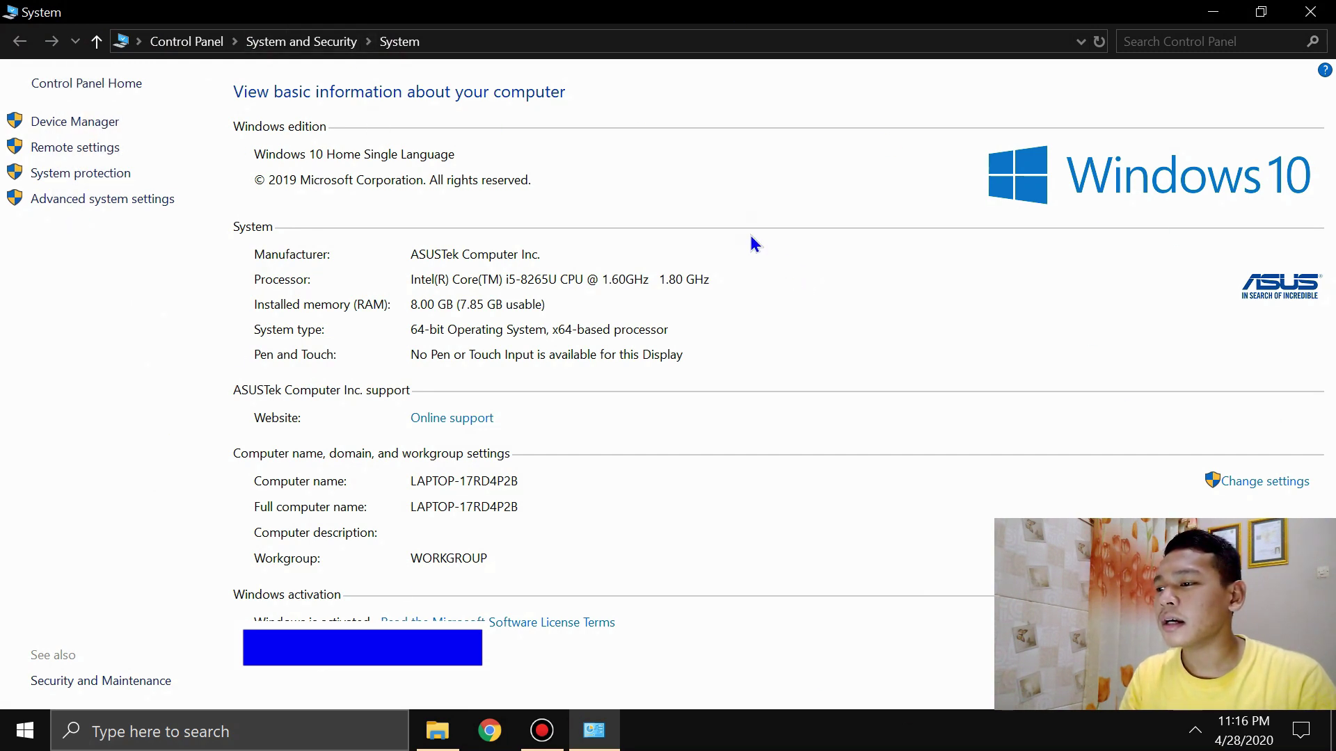
# - In the performance settings of the advanced system settings, choose Adjust for best performance for the visual effects and apply it
pyautogui.click(103, 202)
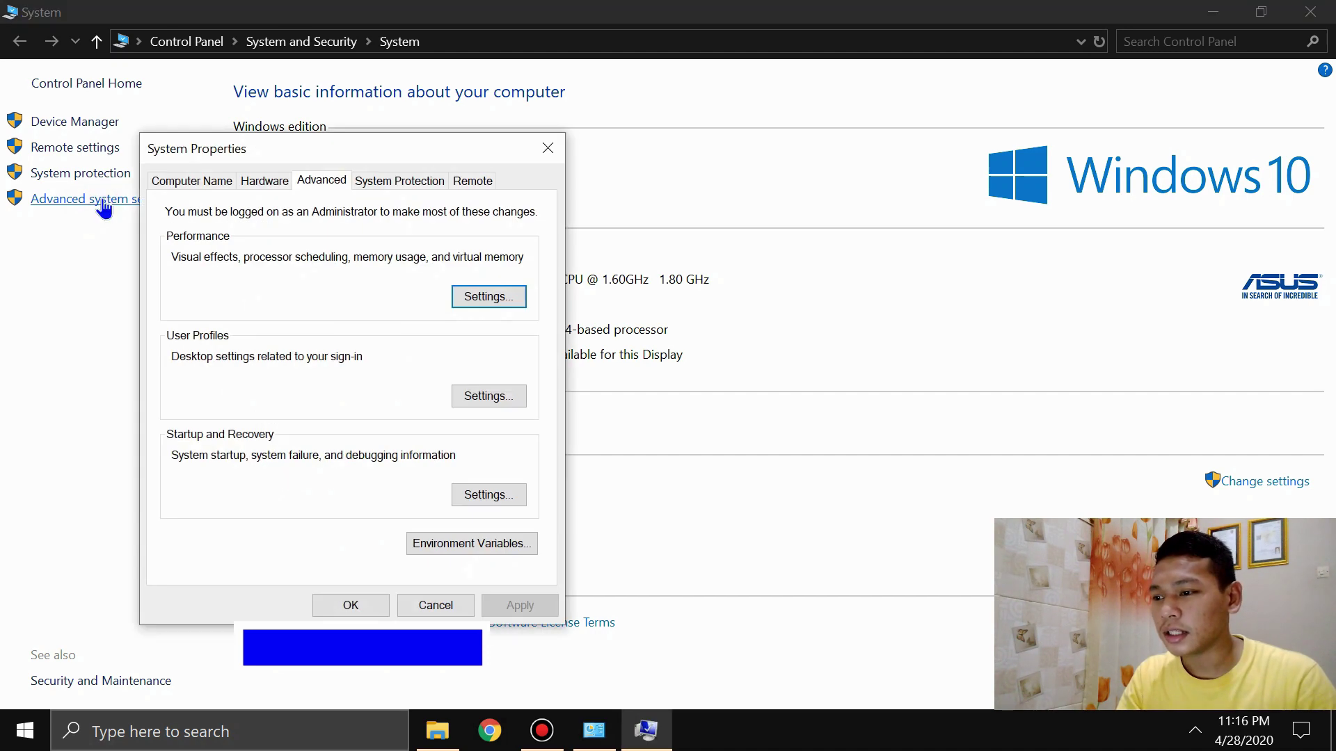
pyautogui.press('XF86MonBrightnessUp')
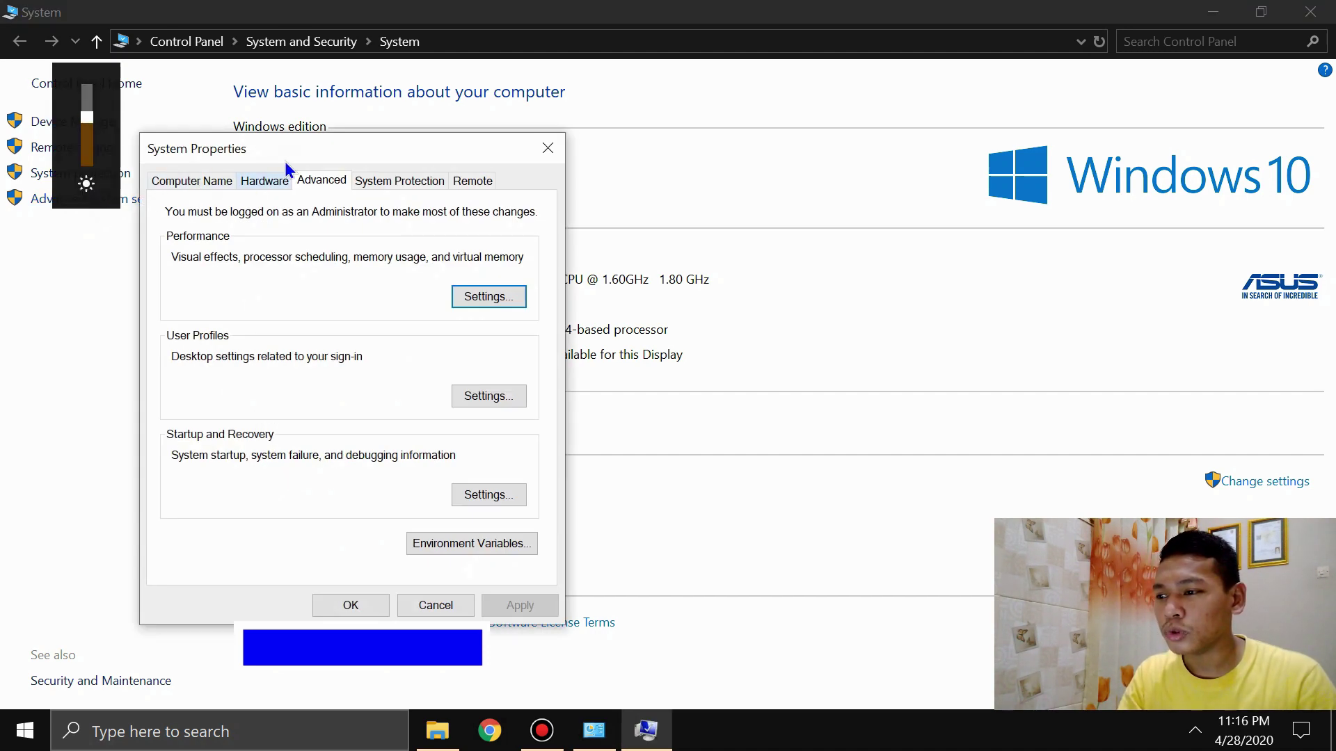
pyautogui.press('XF86MonBrightnessDown')
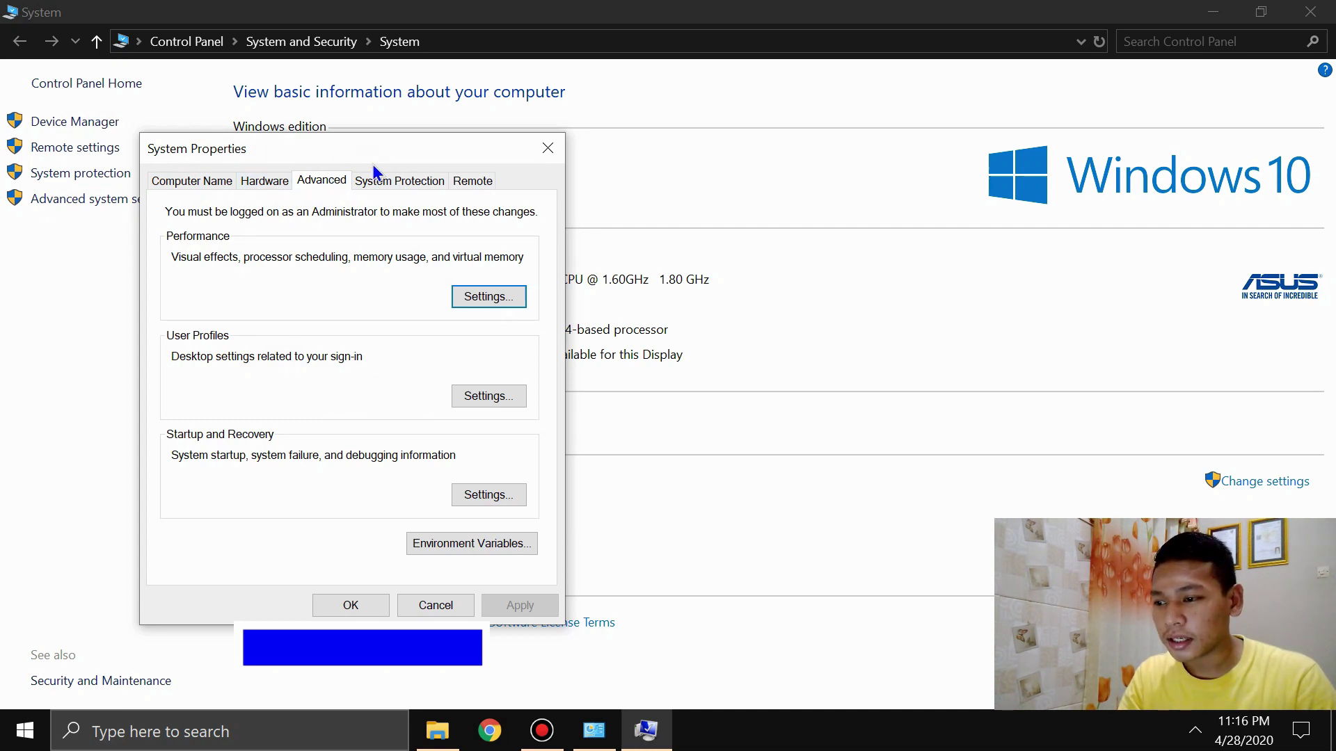
pyautogui.moveTo(388, 165); pyautogui.dragTo(473, 208)
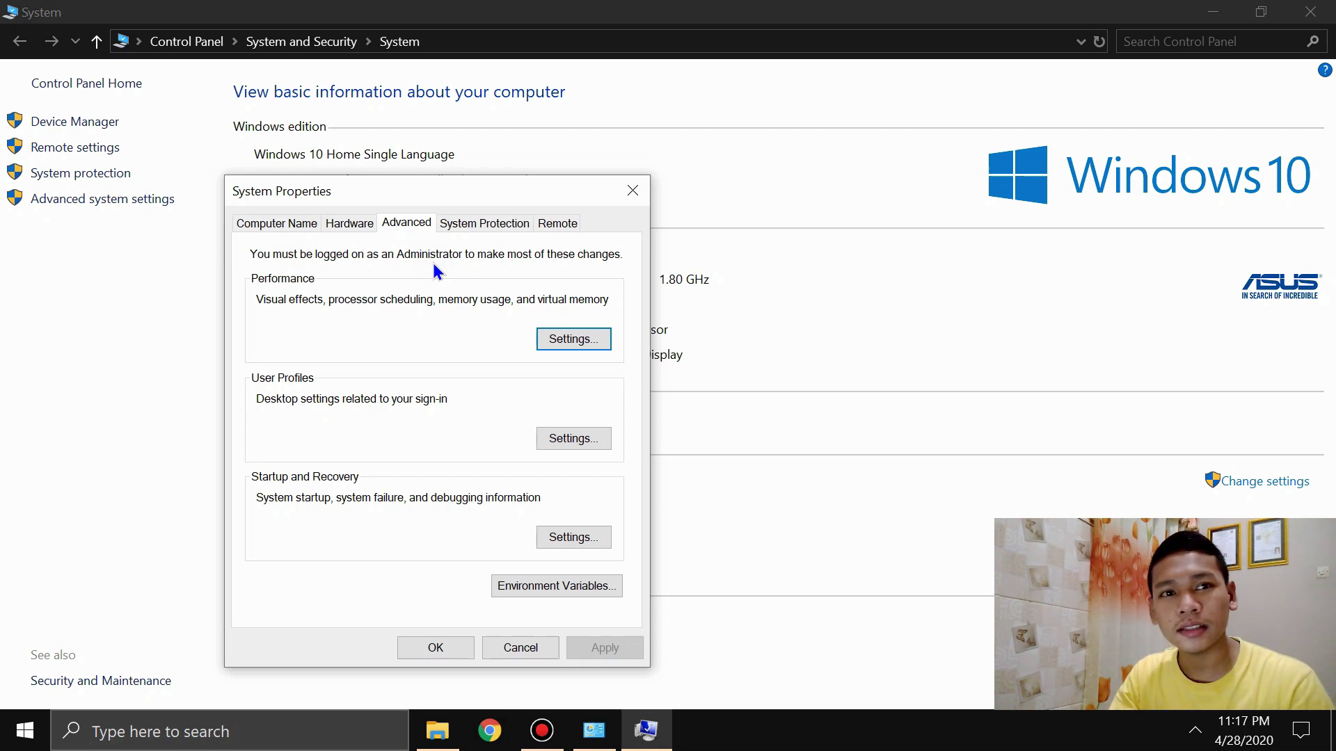
pyautogui.click(579, 340)
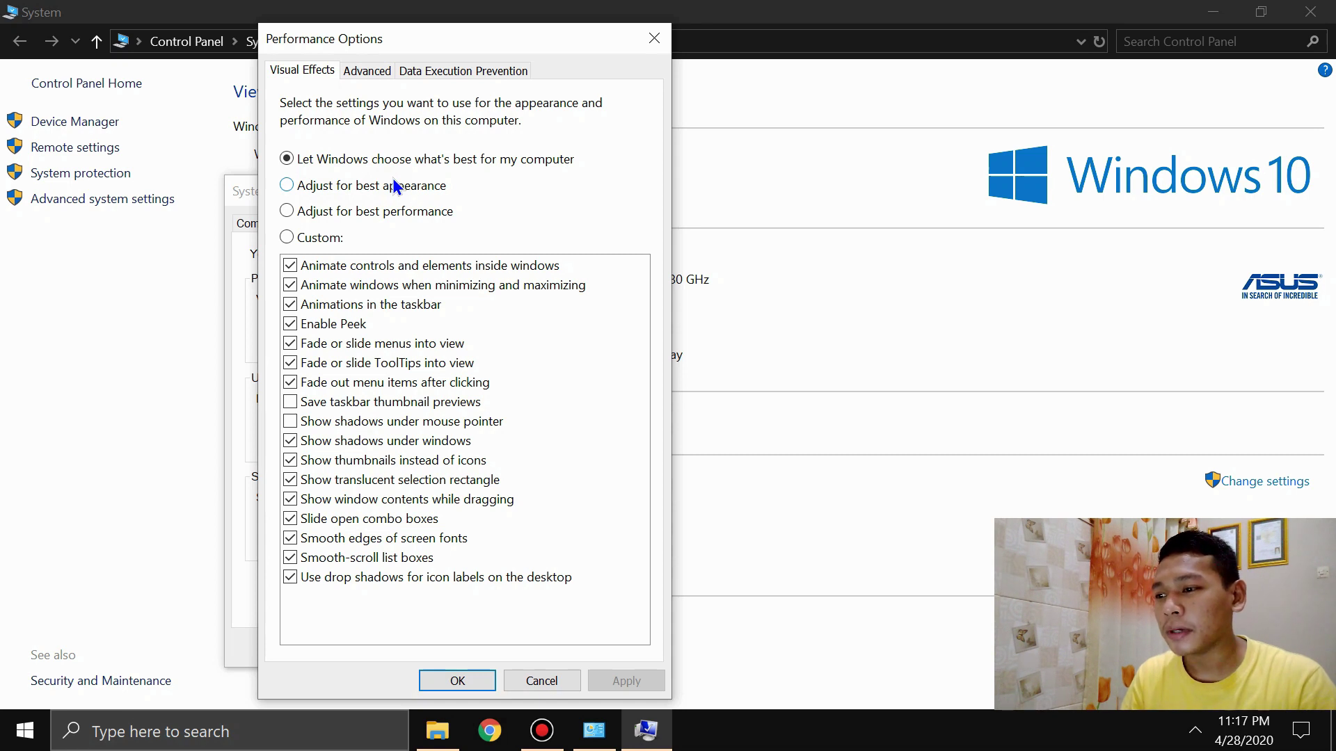
pyautogui.click(286, 212)
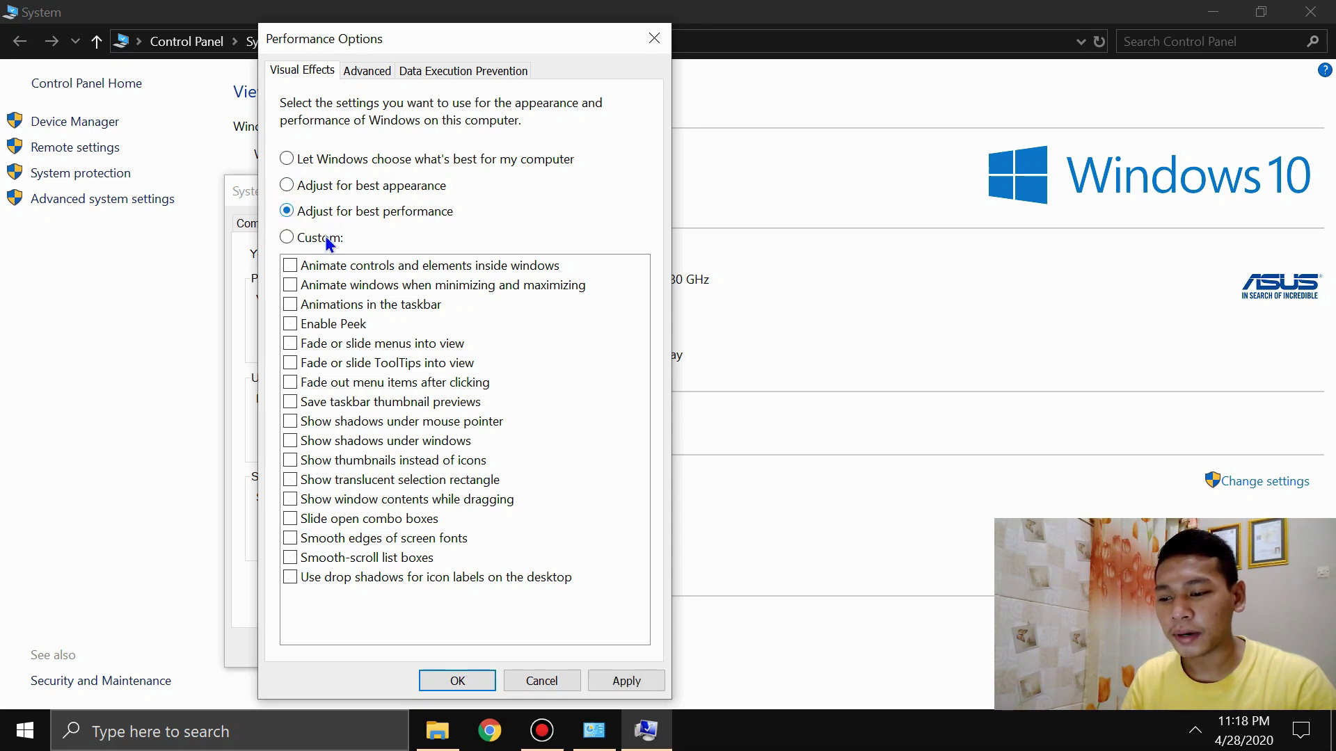
pyautogui.click(631, 683)
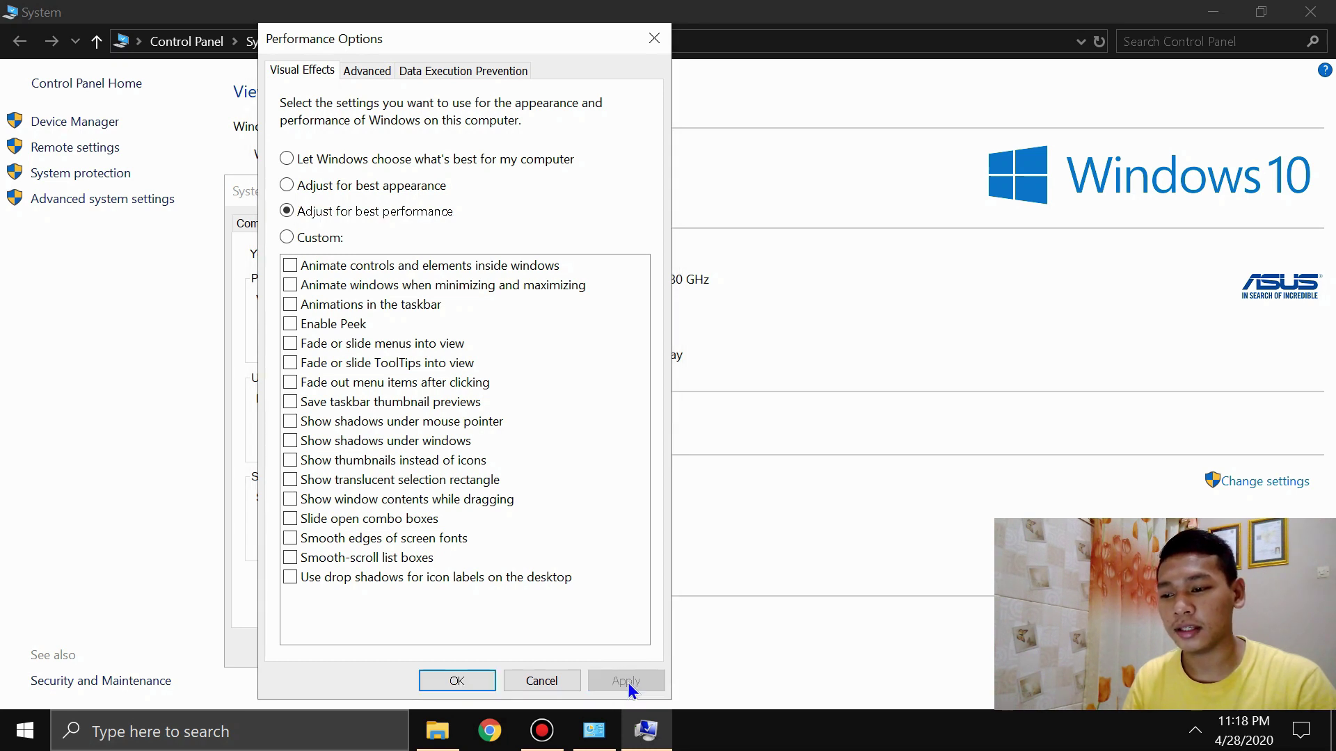
# - Confirm the performance options and system properties, and close the System window
pyautogui.click(475, 679)
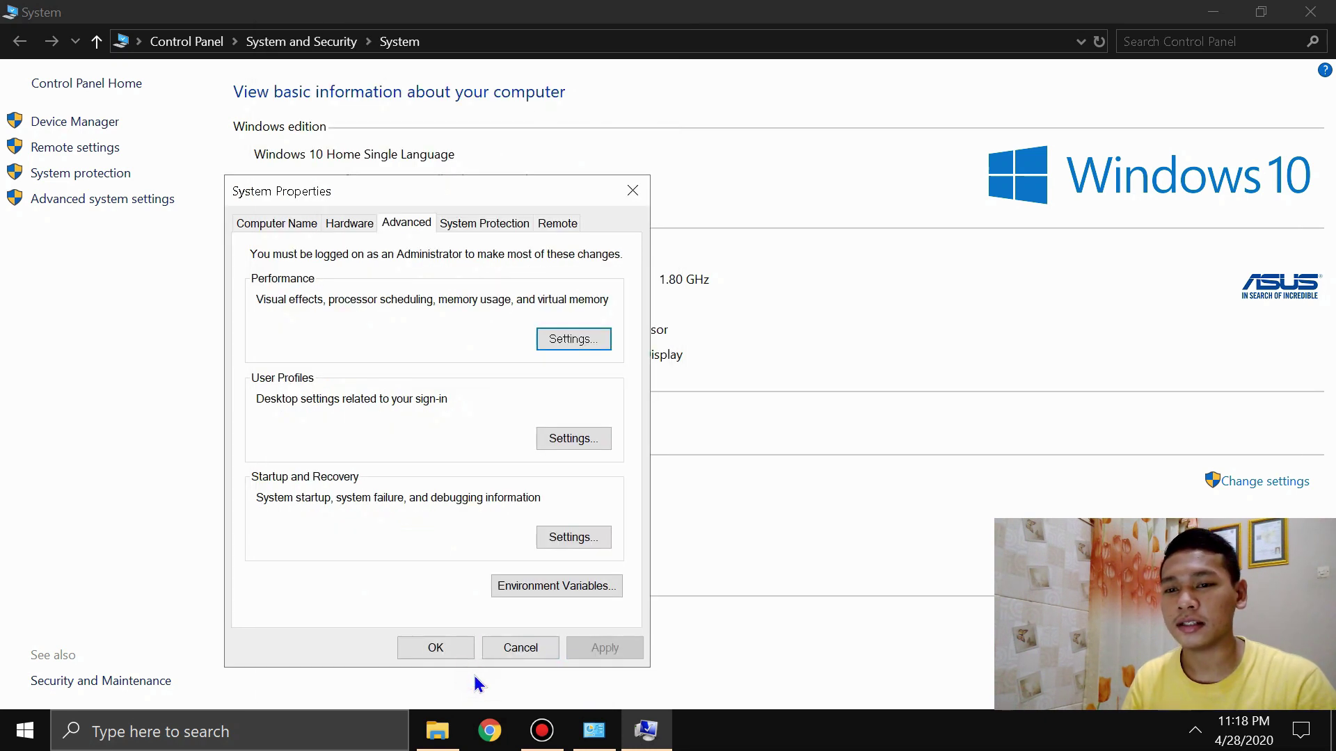
pyautogui.click(442, 650)
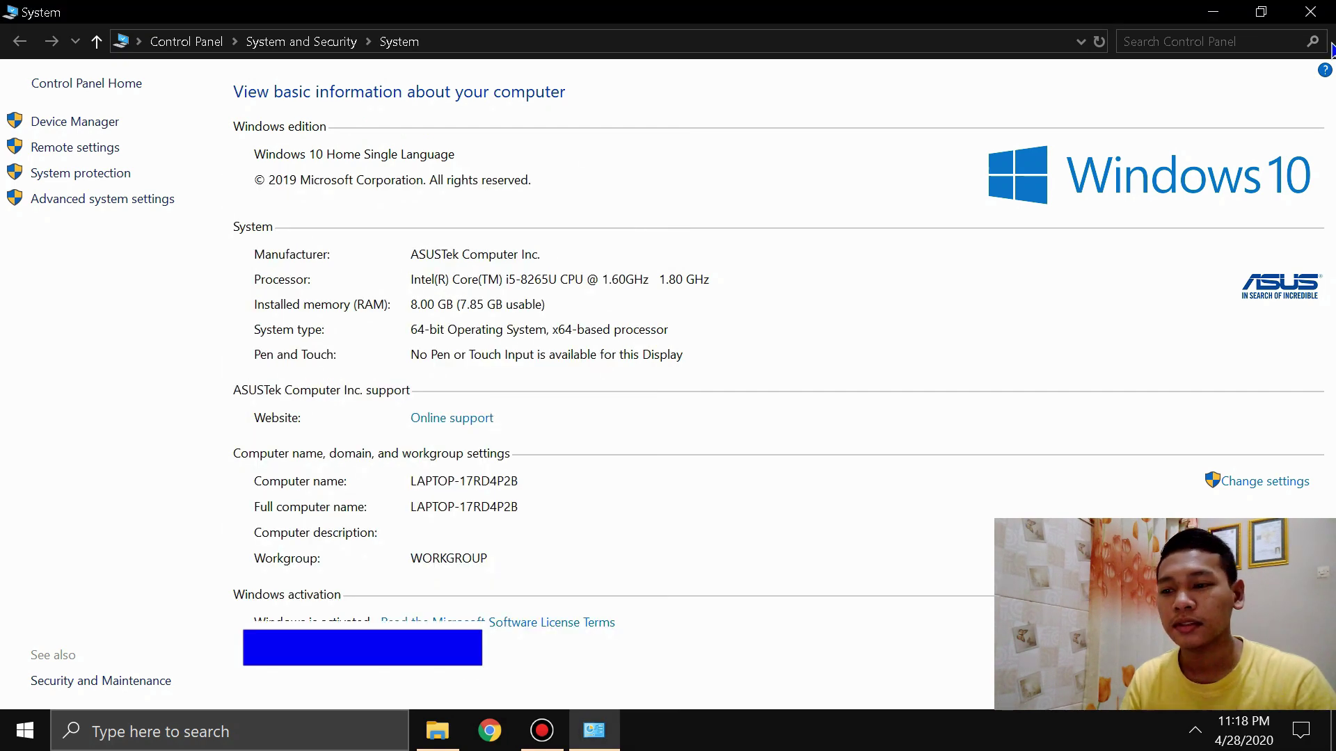
pyautogui.click(1320, 15)
pyautogui.click(1311, 11)
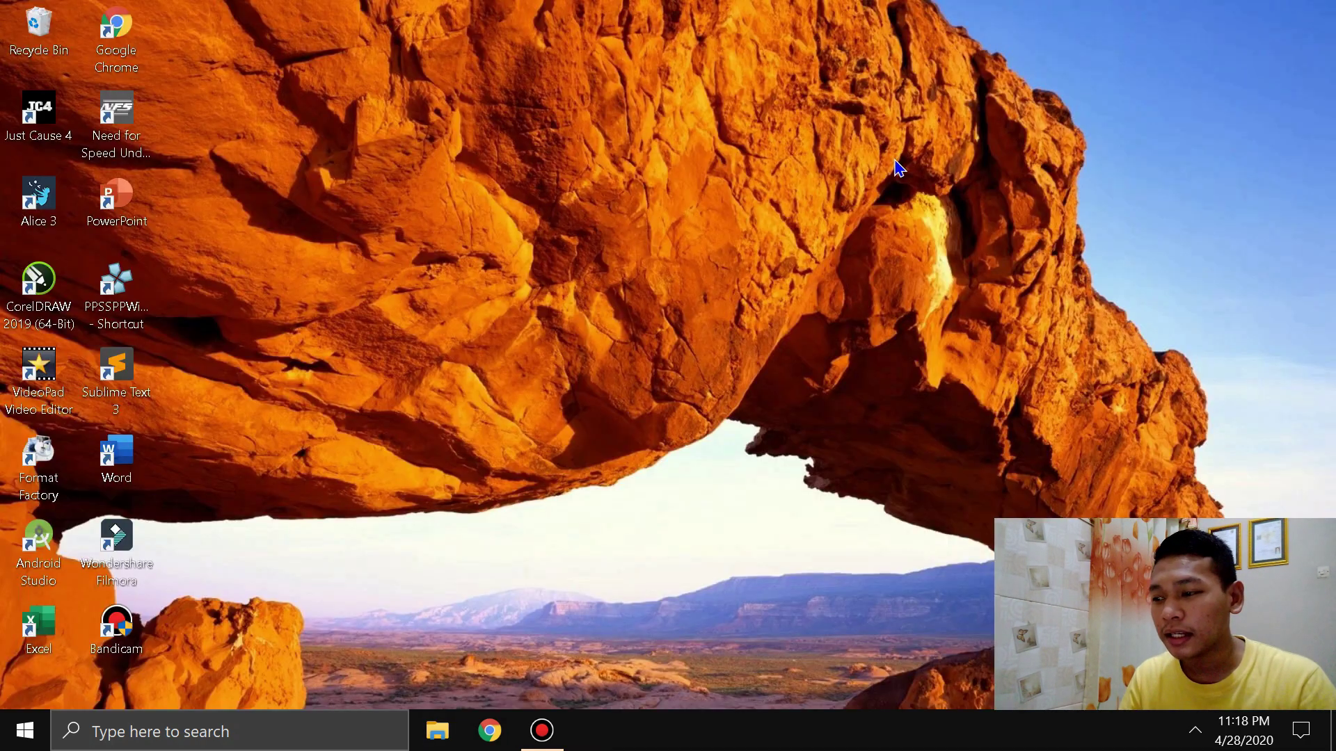
# - Open File Explorer at This PC to examine how its text is displayed, and close the window again
pyautogui.click(457, 735)
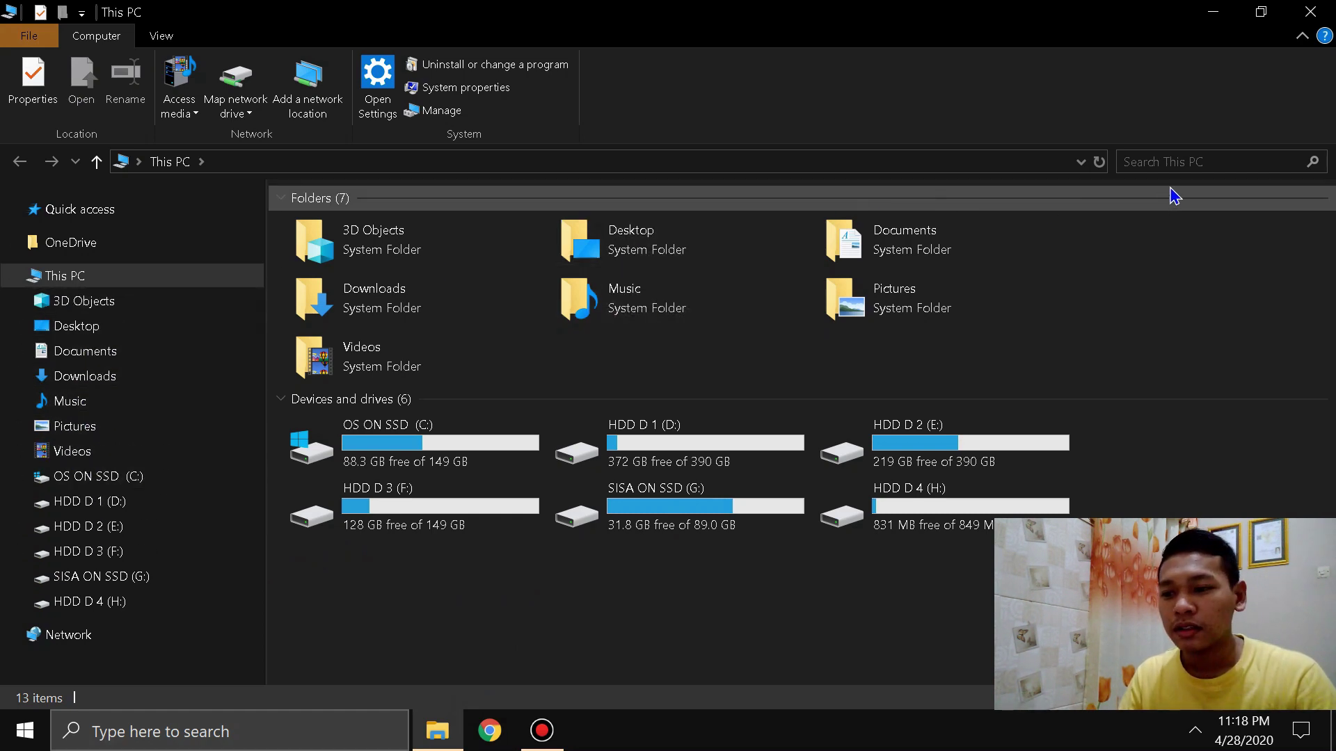
pyautogui.click(1291, 12)
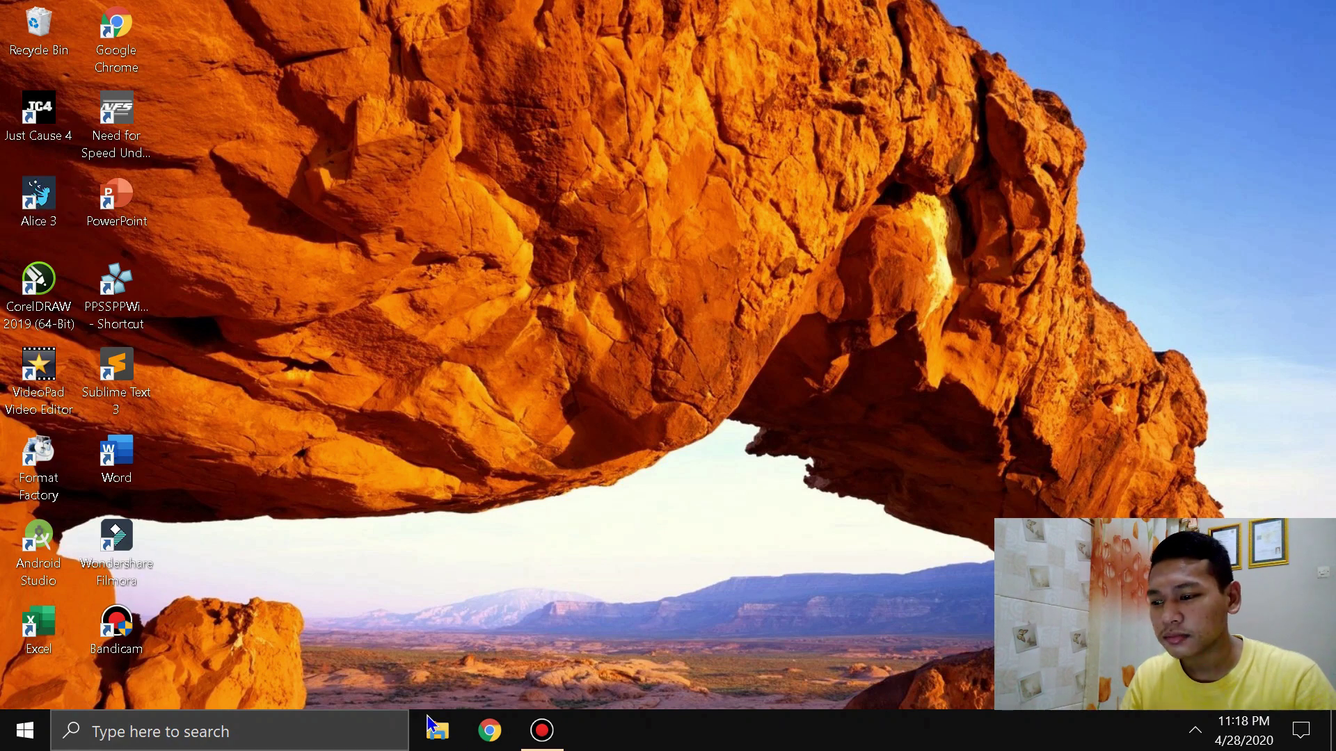
pyautogui.click(438, 732)
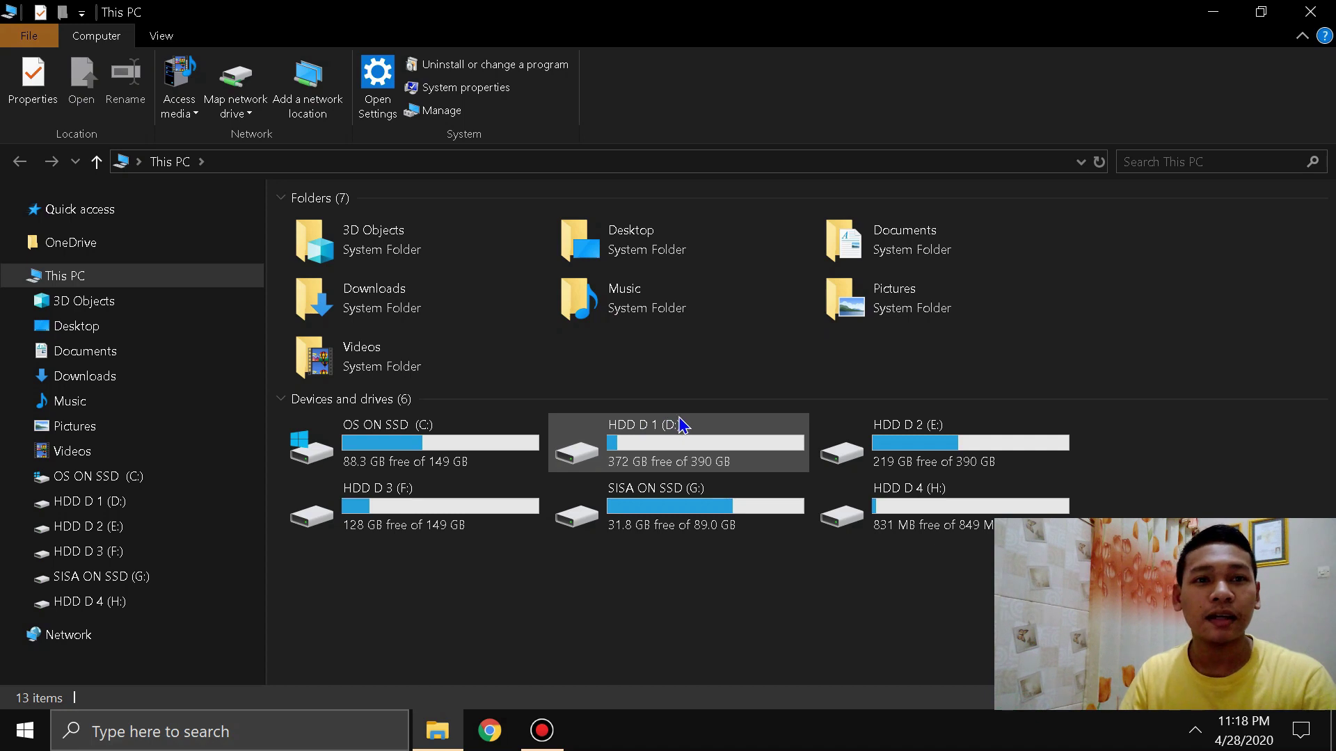
pyautogui.click(1310, 11)
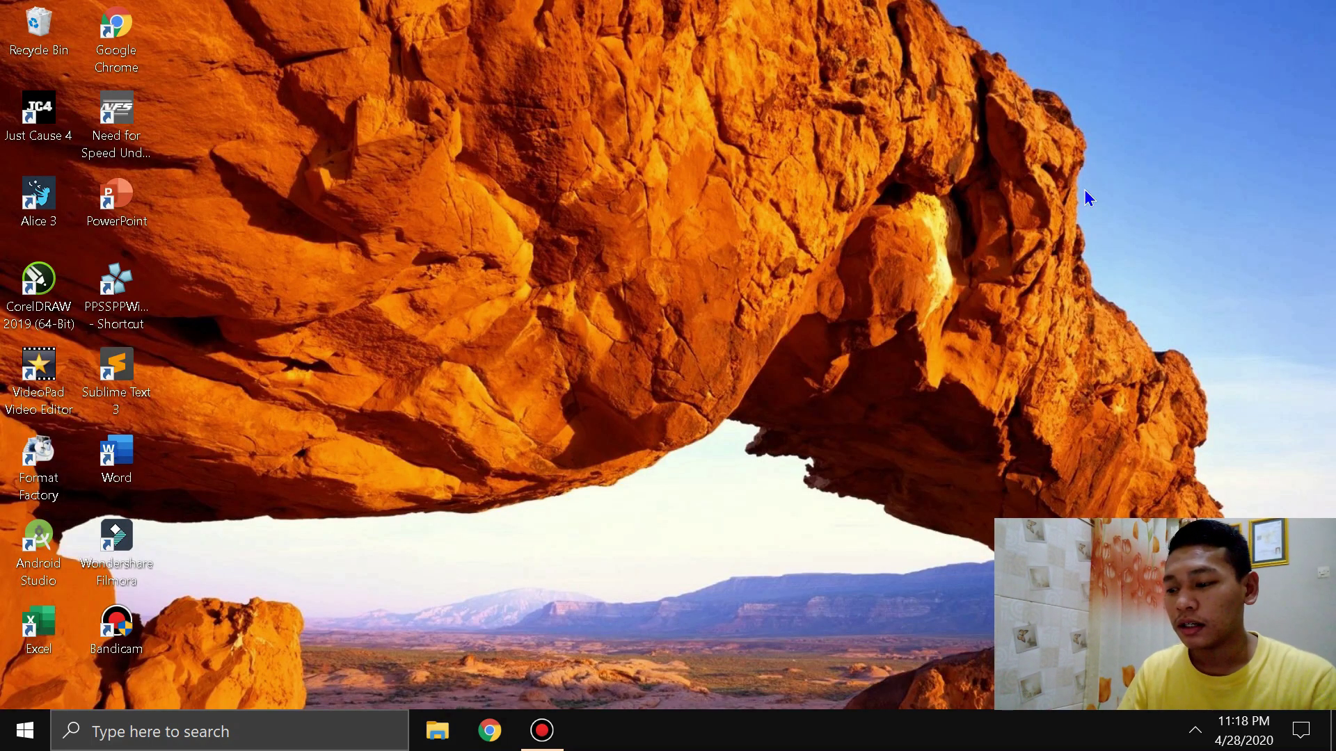
# - Search Windows for adju, open Adjust ClearType text, and turn on ClearType
pyautogui.click(327, 725)
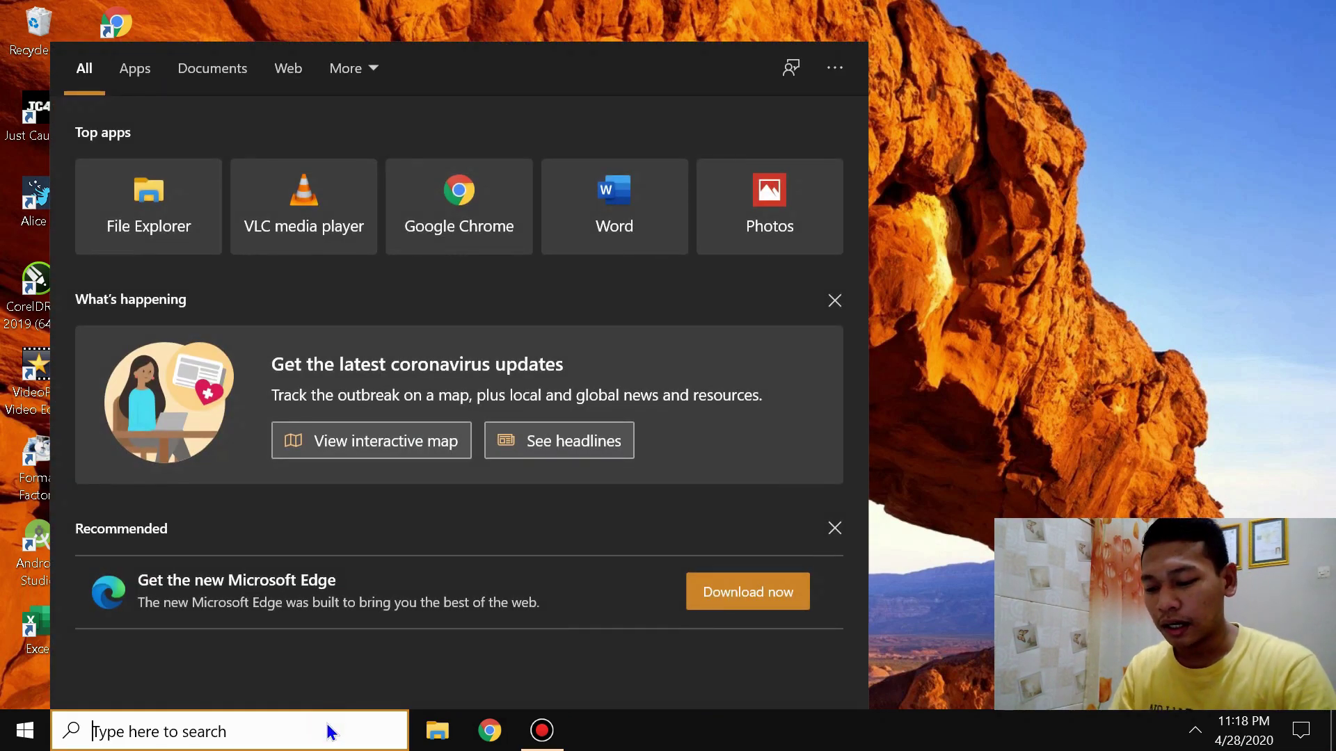
pyautogui.write('adju')
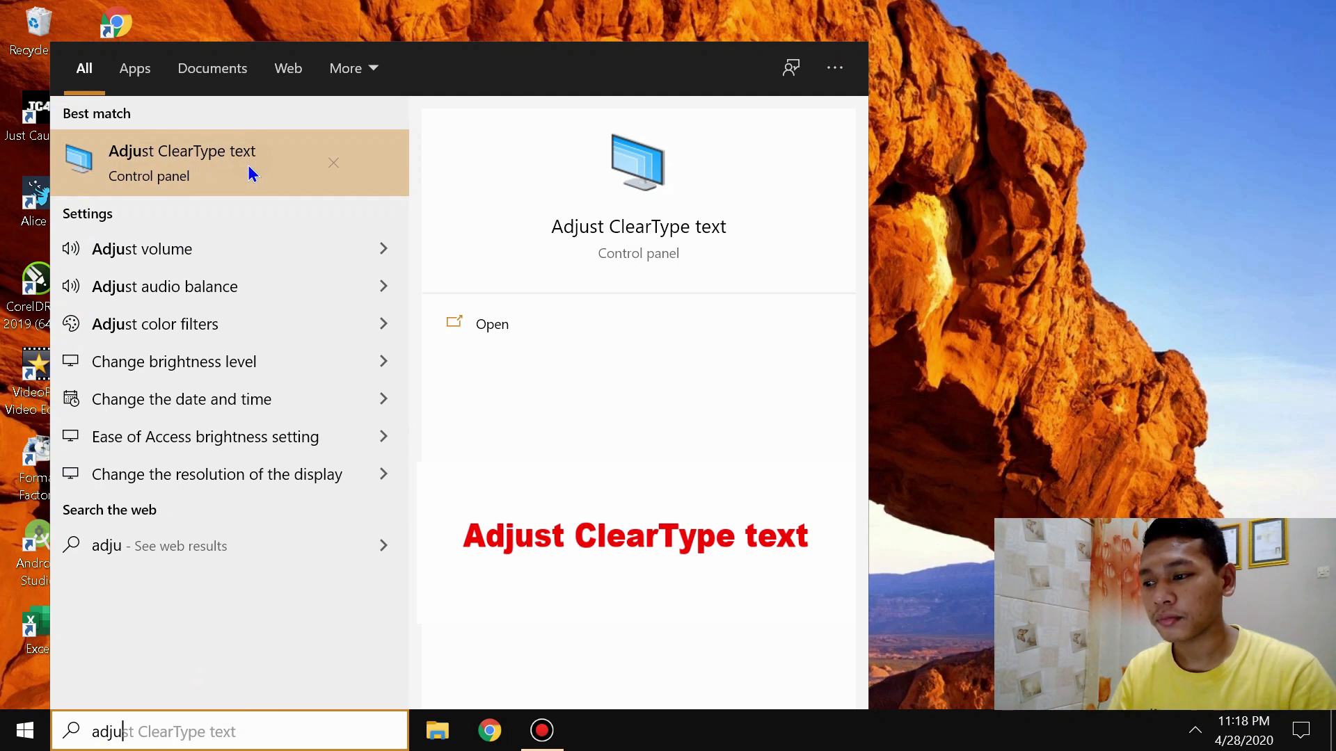
pyautogui.click(208, 169)
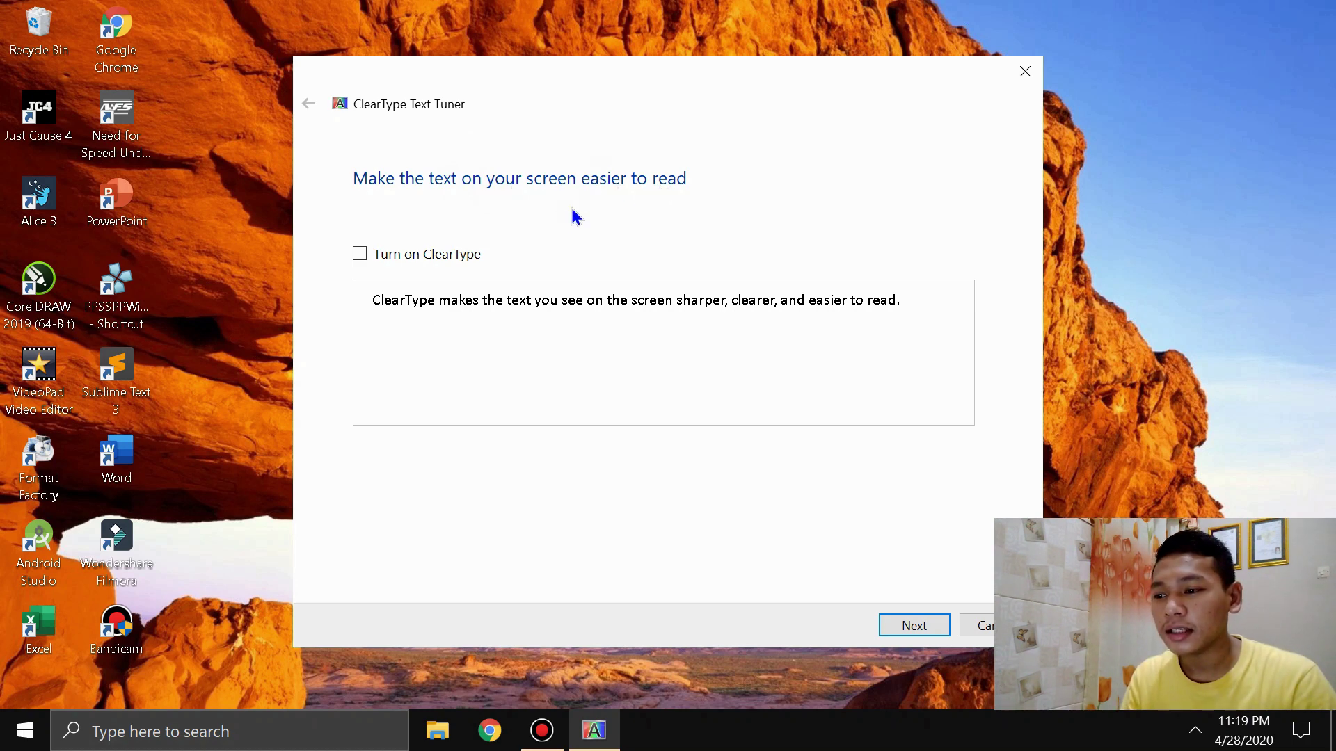
pyautogui.click(360, 255)
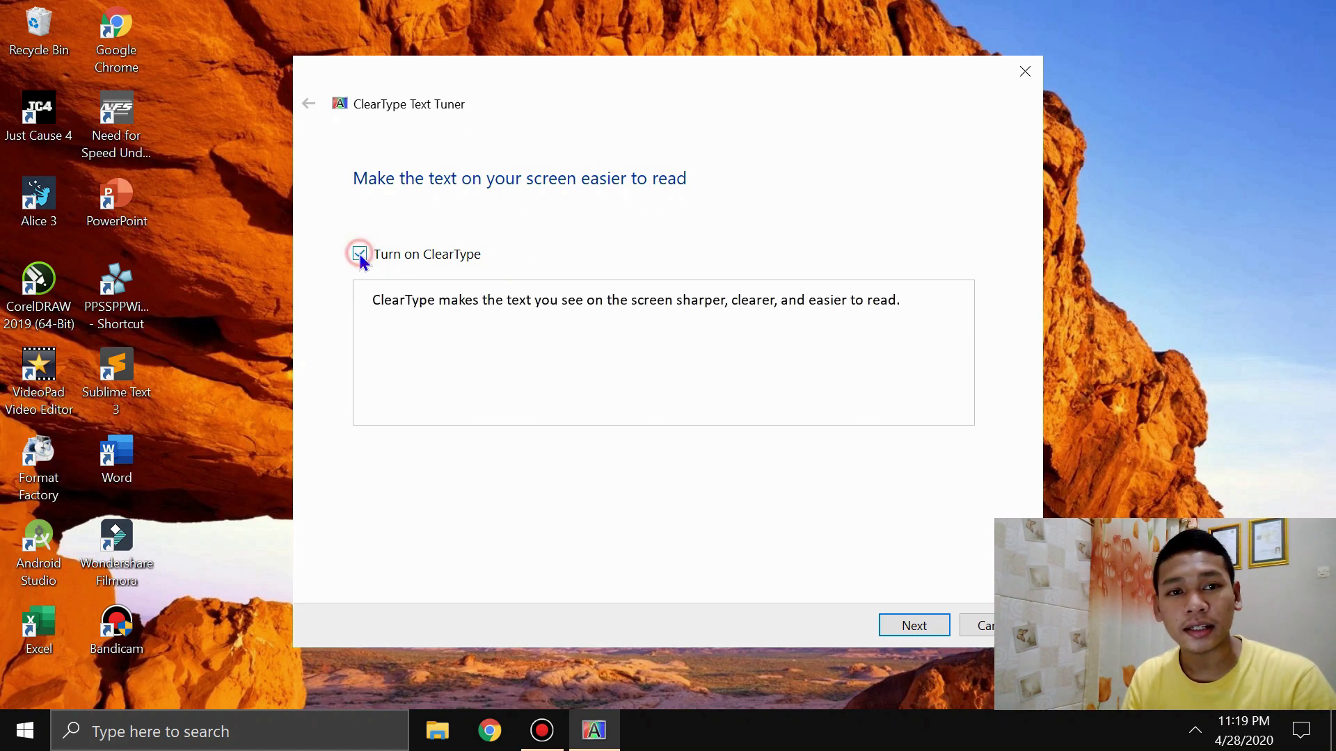
# - Accept the native display resolution, go through the five text sample choices, and finish the ClearType tuning
pyautogui.click(916, 627)
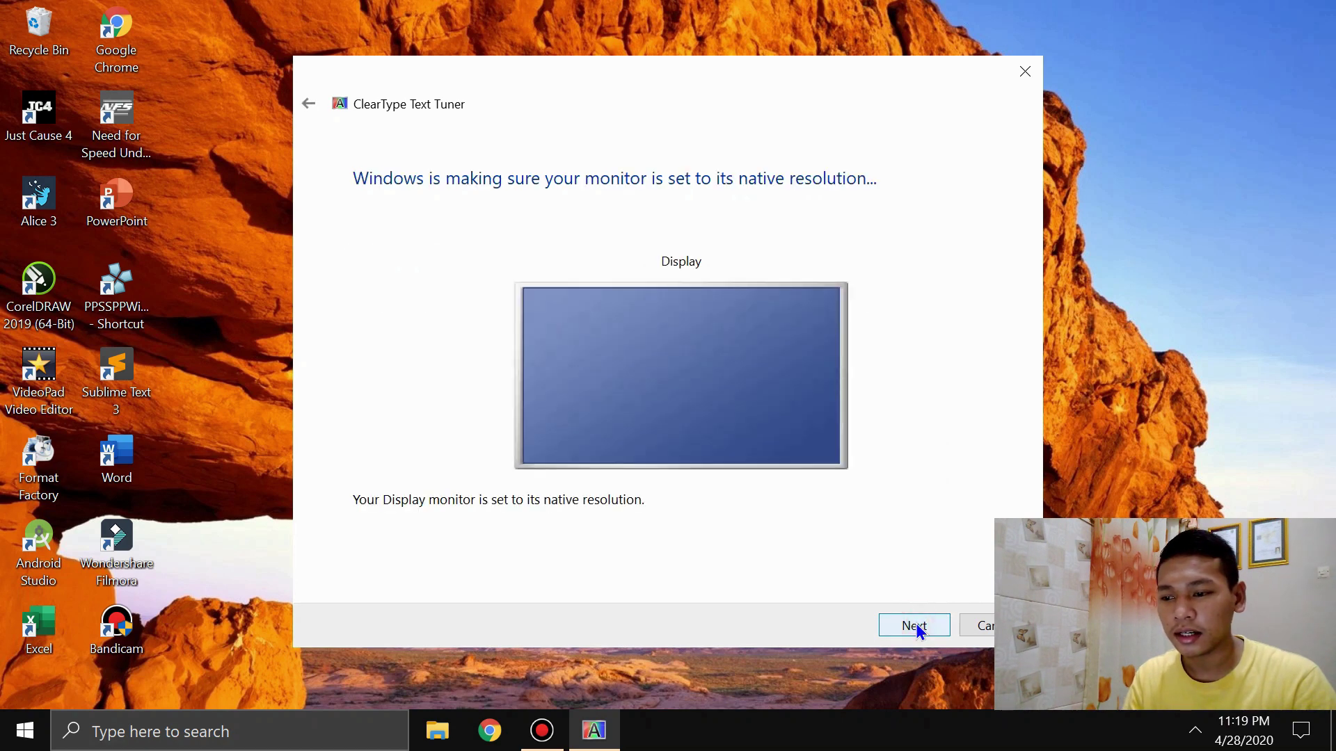
pyautogui.click(915, 629)
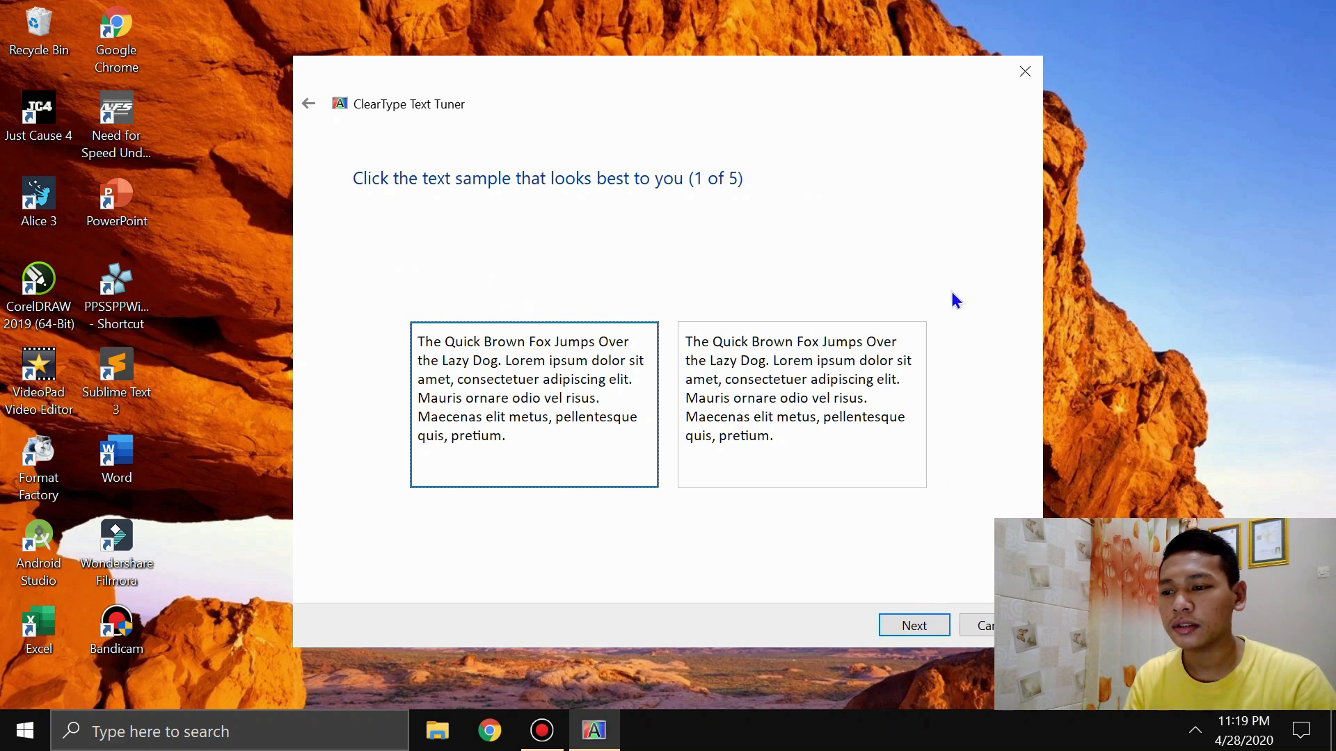
pyautogui.click(915, 626)
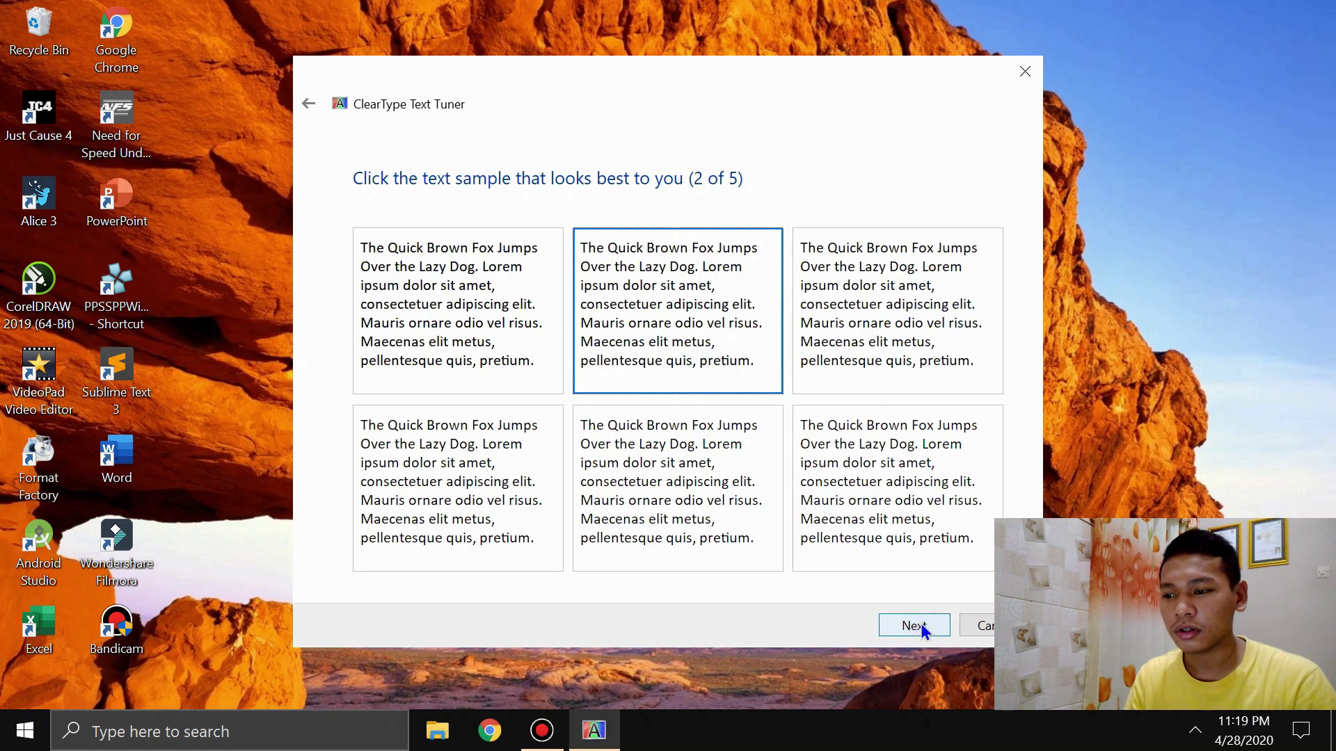
pyautogui.click(924, 630)
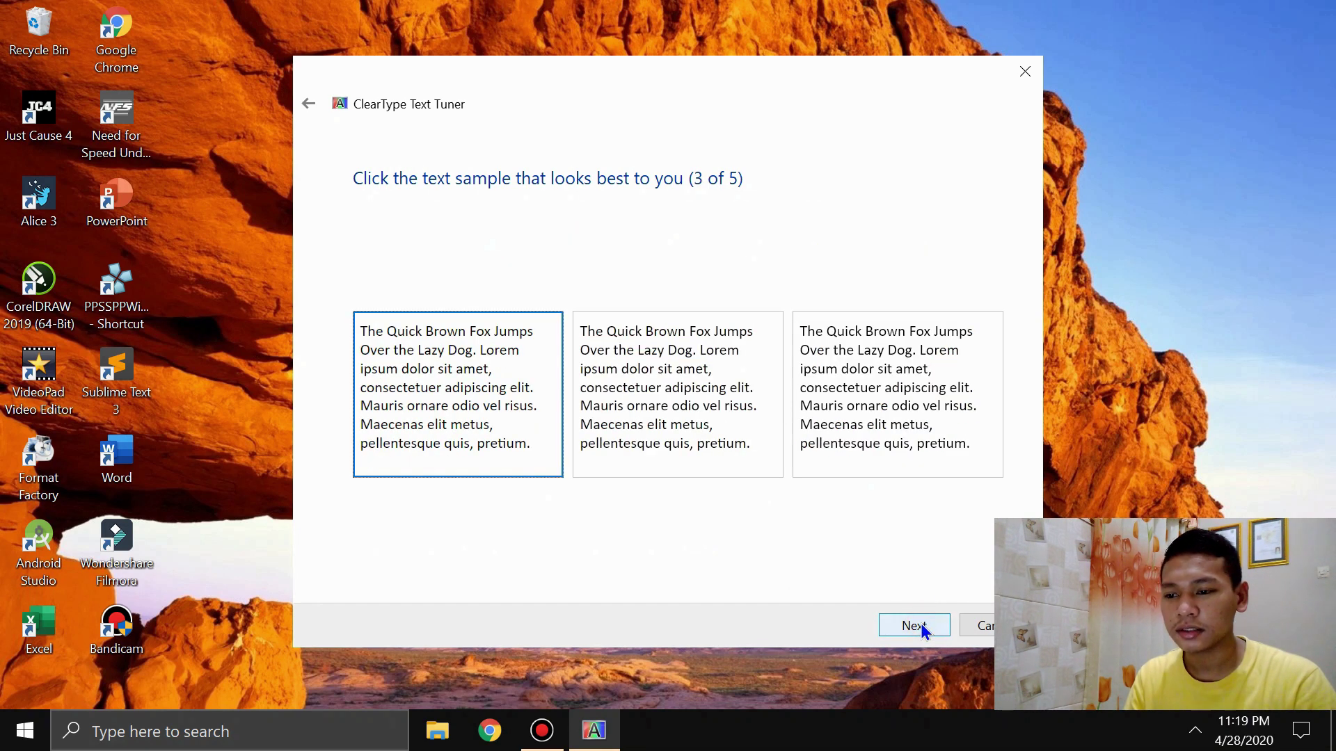
pyautogui.click(924, 630)
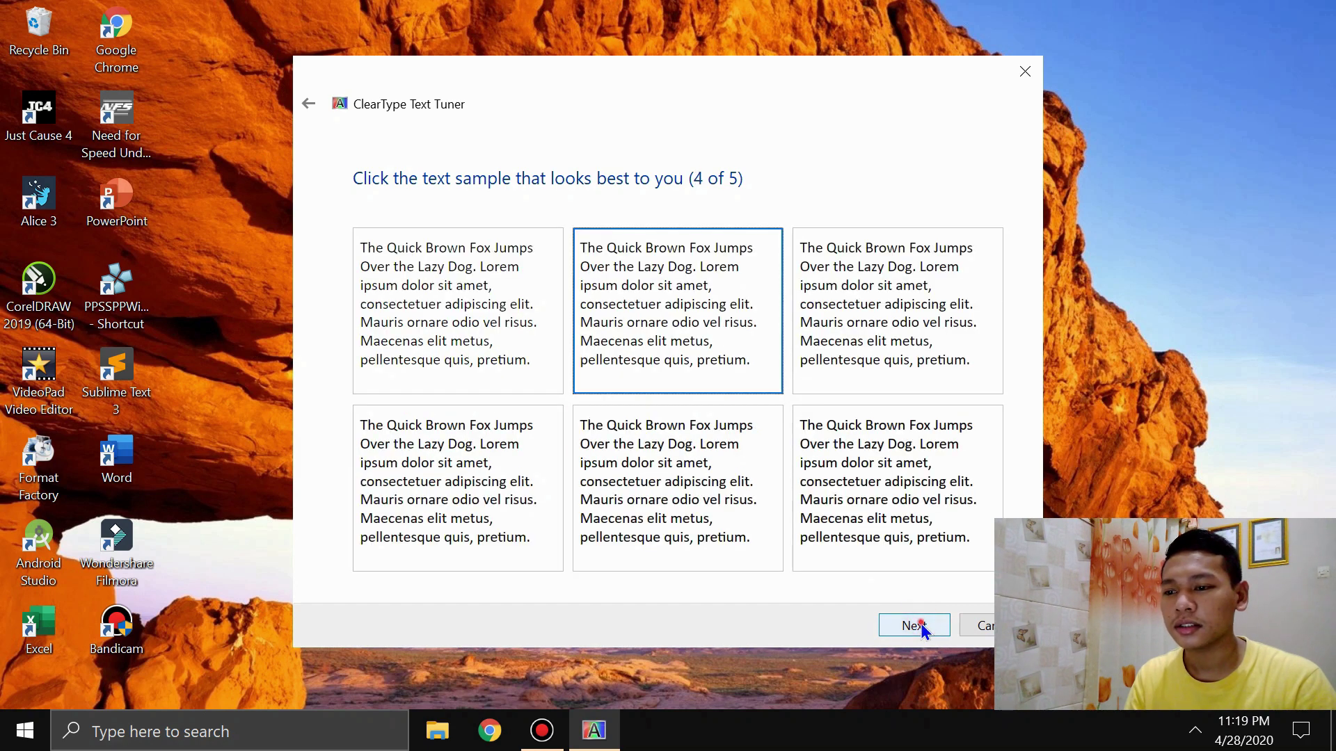
pyautogui.click(924, 630)
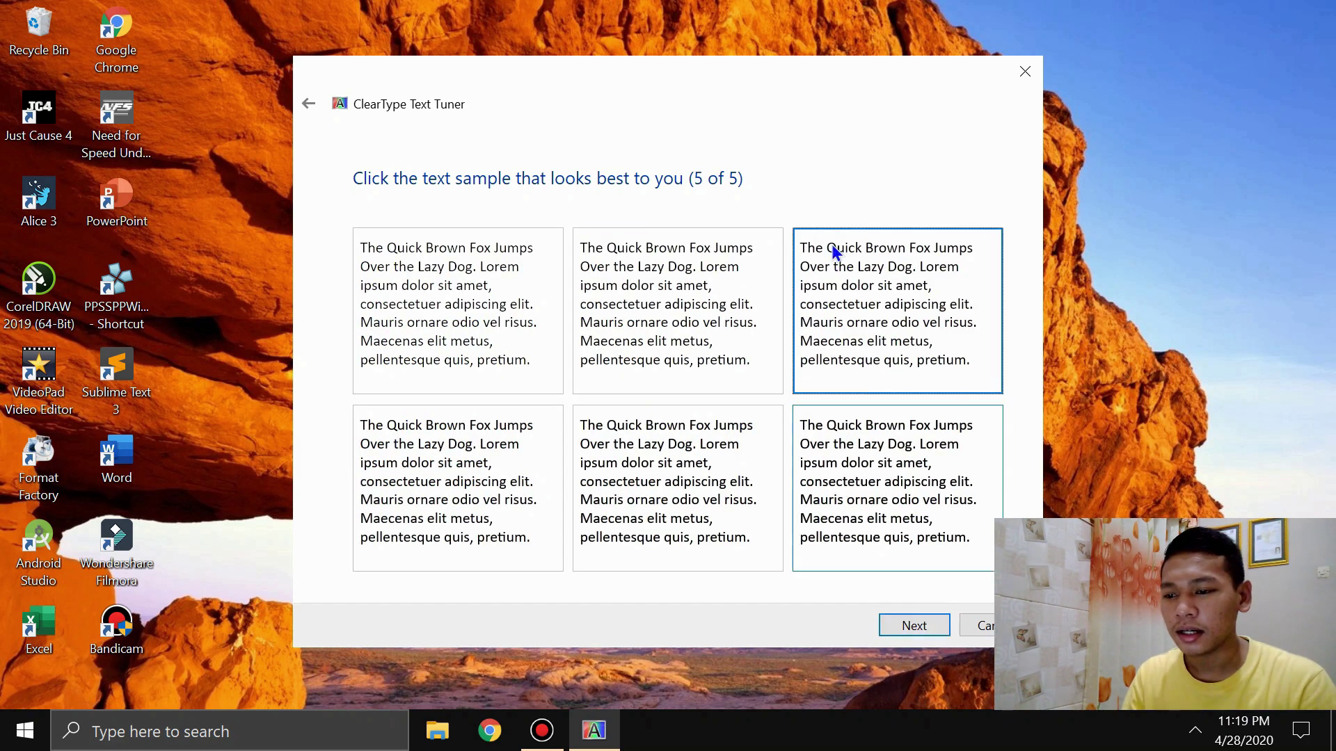
pyautogui.click(922, 628)
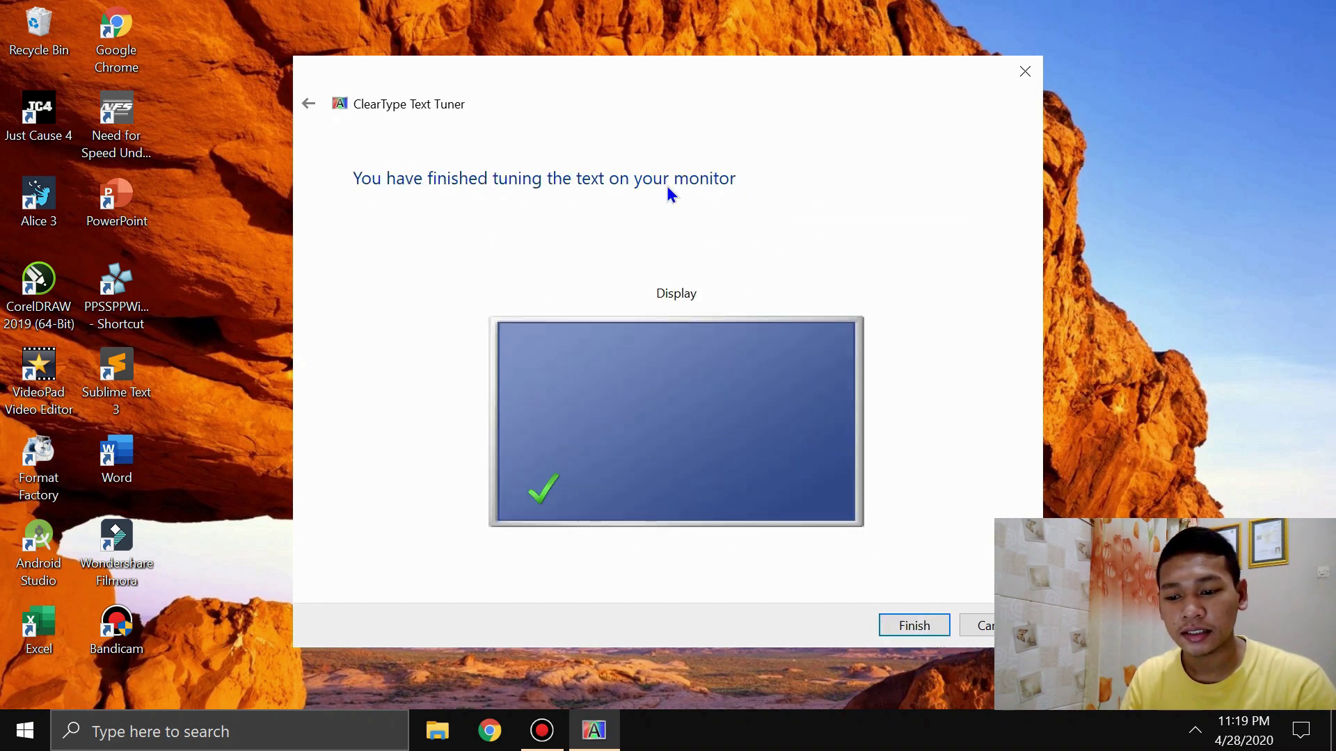
pyautogui.click(917, 629)
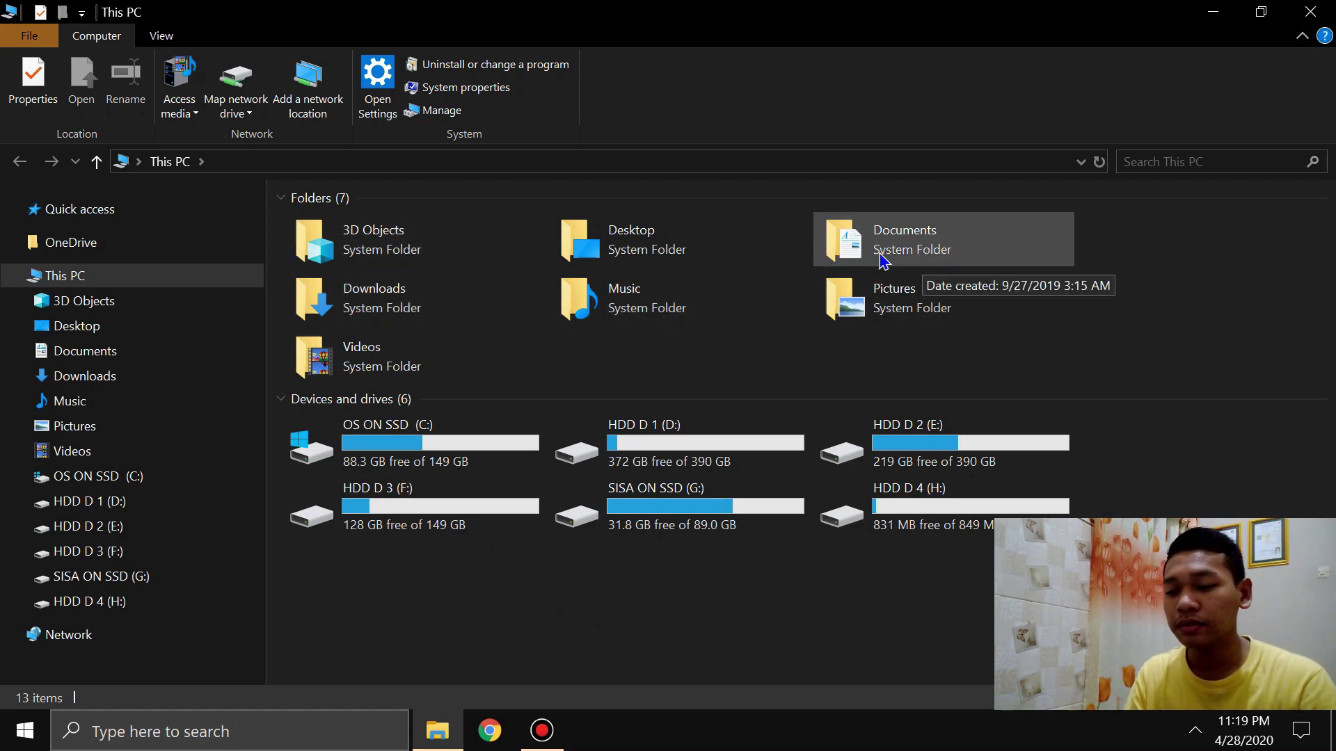
# - Open the HDD D 2 (E:) drive from This PC and view its folders
pyautogui.click(796, 610)
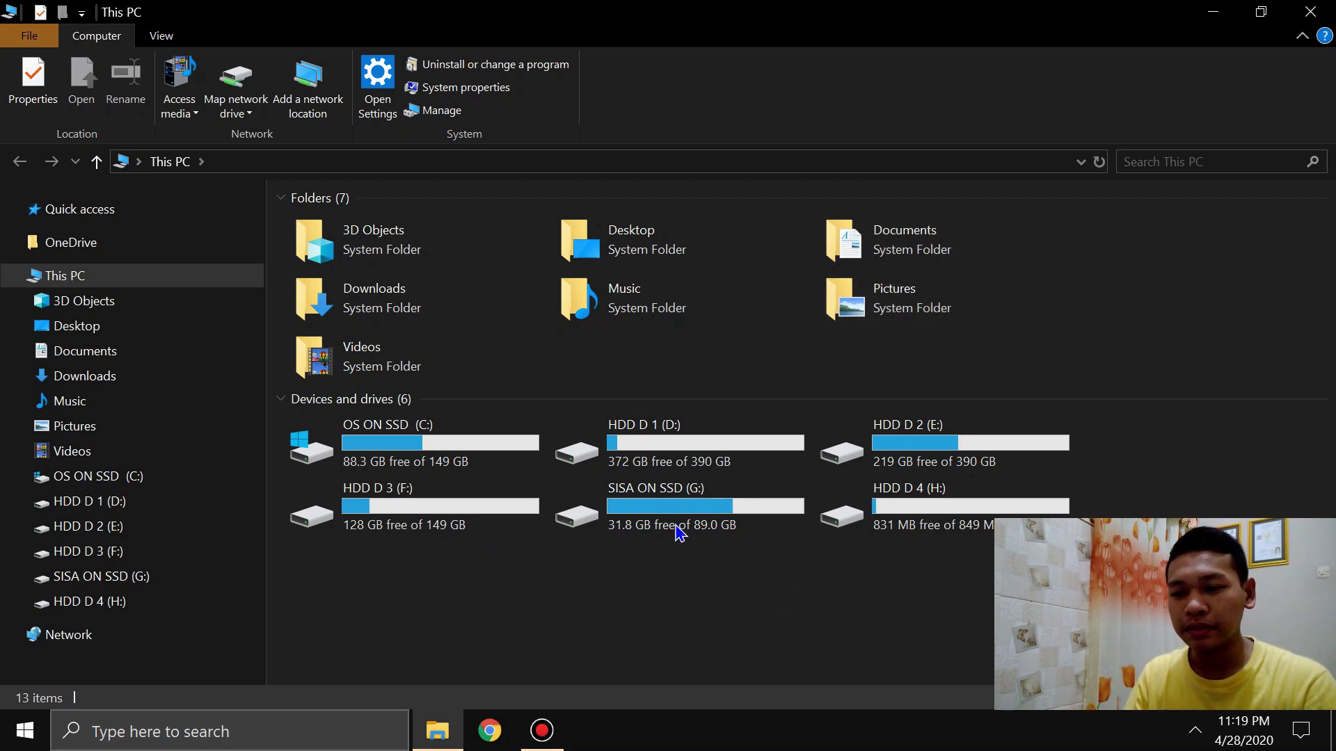
pyautogui.click(957, 429)
pyautogui.doubleClick(956, 429)
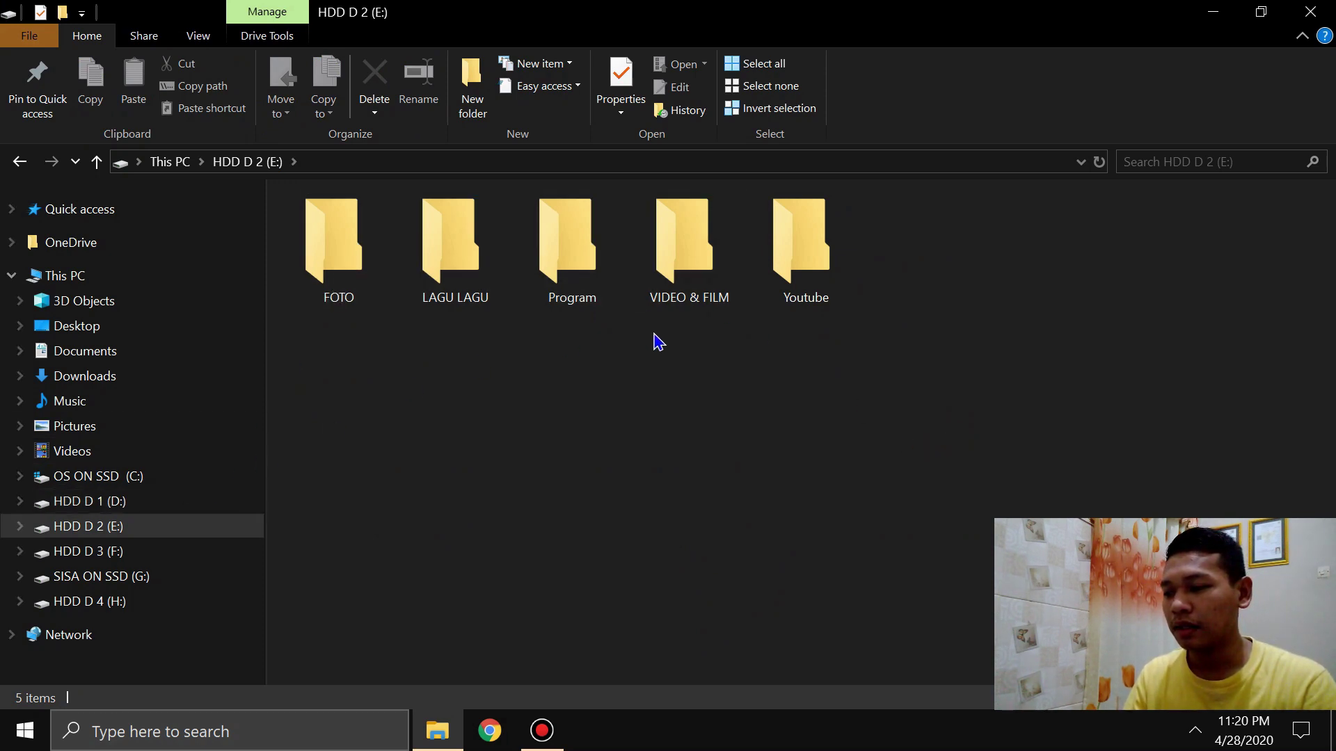
# - Look through the files in the Downloads and Documents folders to examine how image files and folders are displayed
pyautogui.click(104, 376)
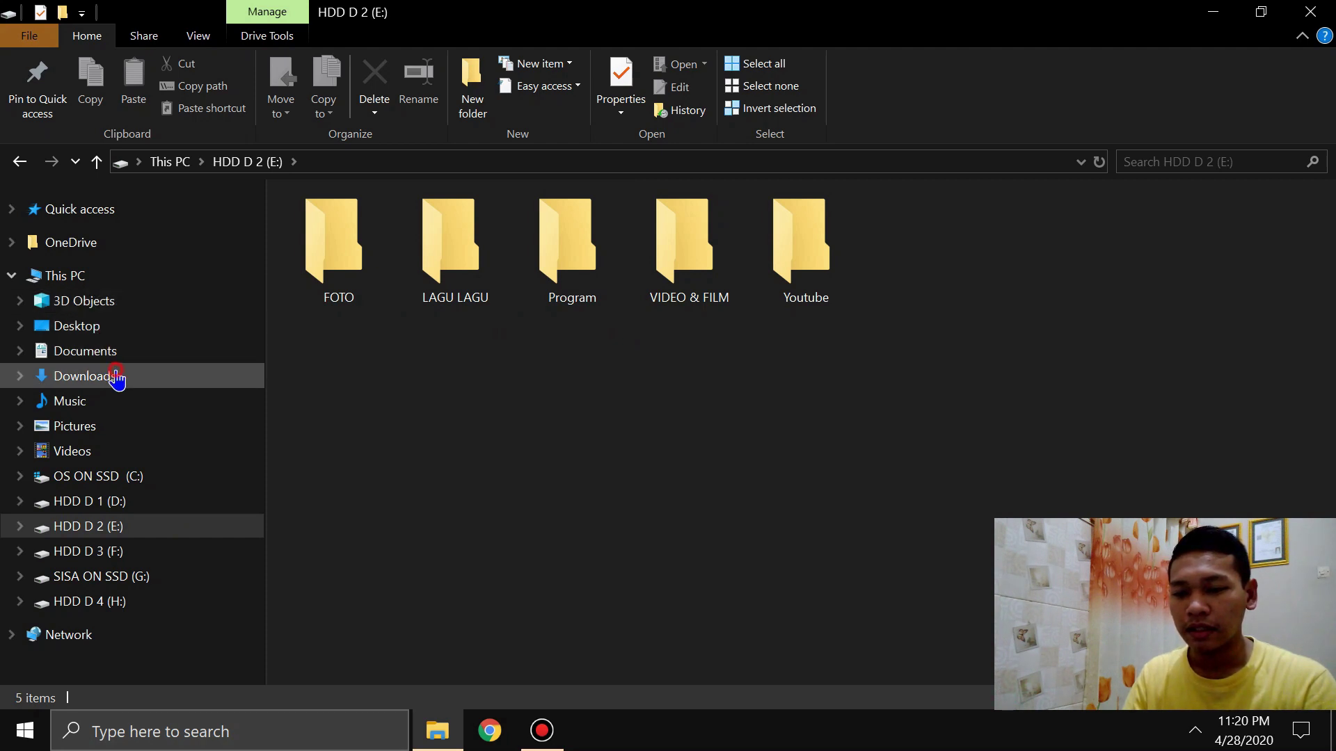
pyautogui.scroll(-5, 771, 425)
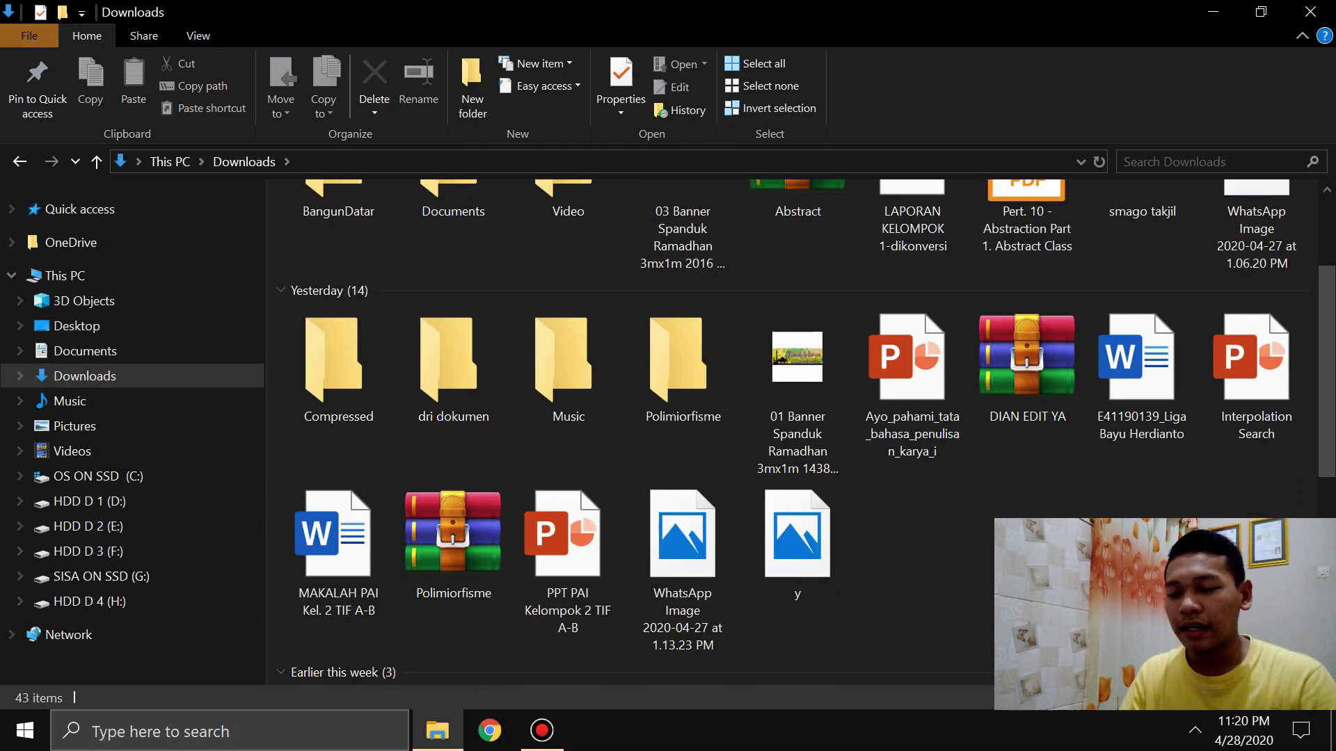
pyautogui.click(769, 423)
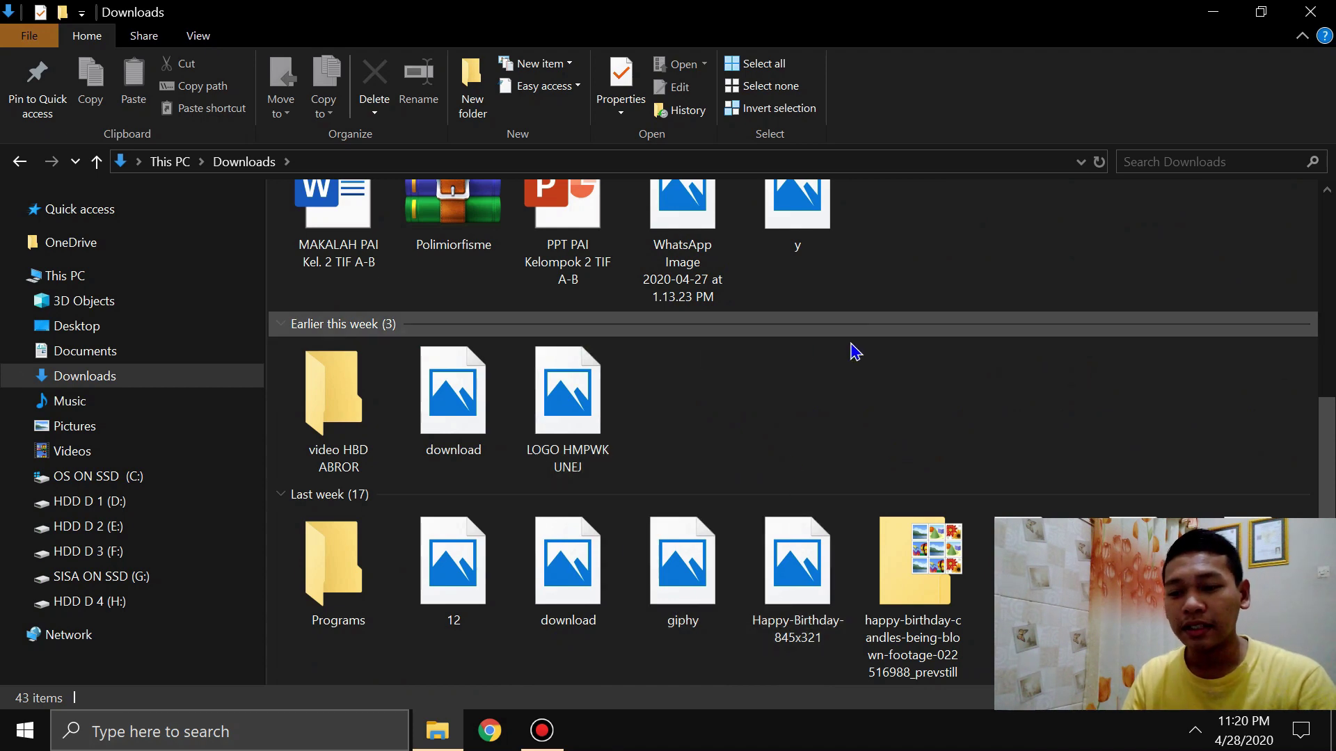
pyautogui.scroll(3, 850, 361)
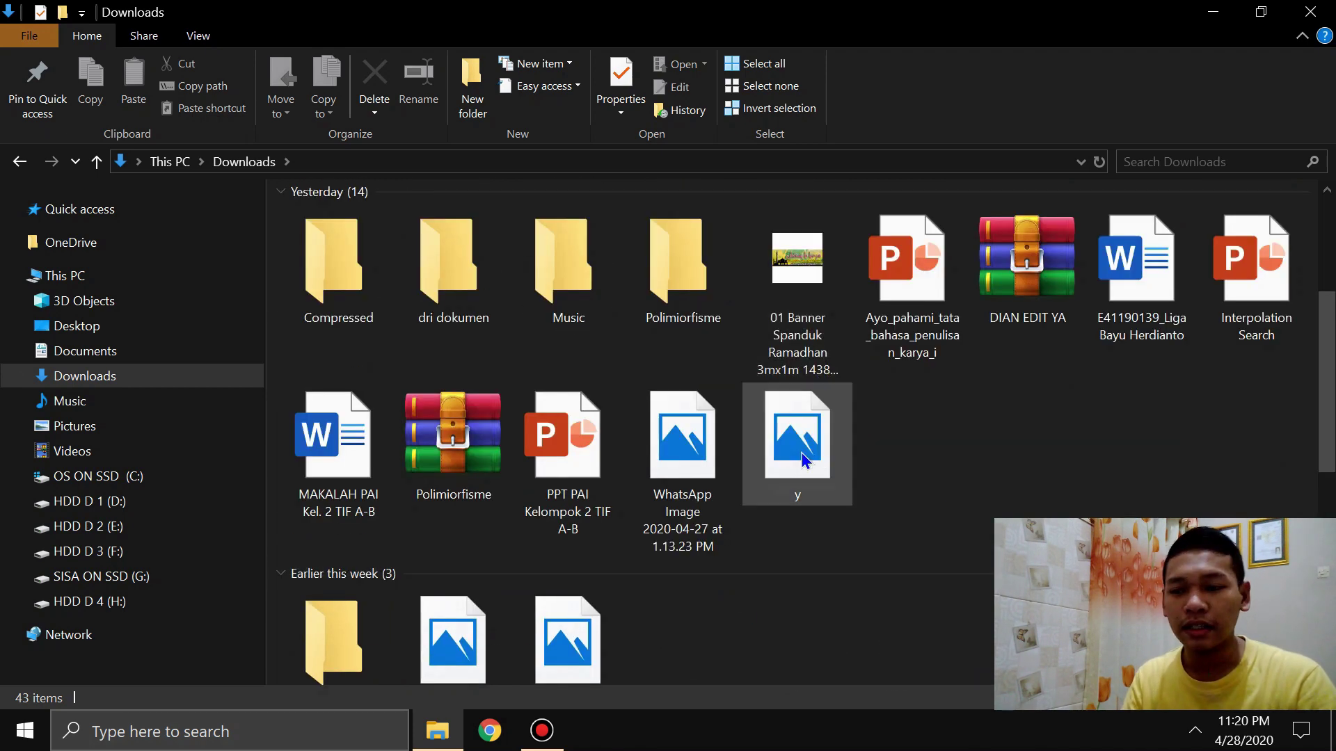
pyautogui.click(692, 447)
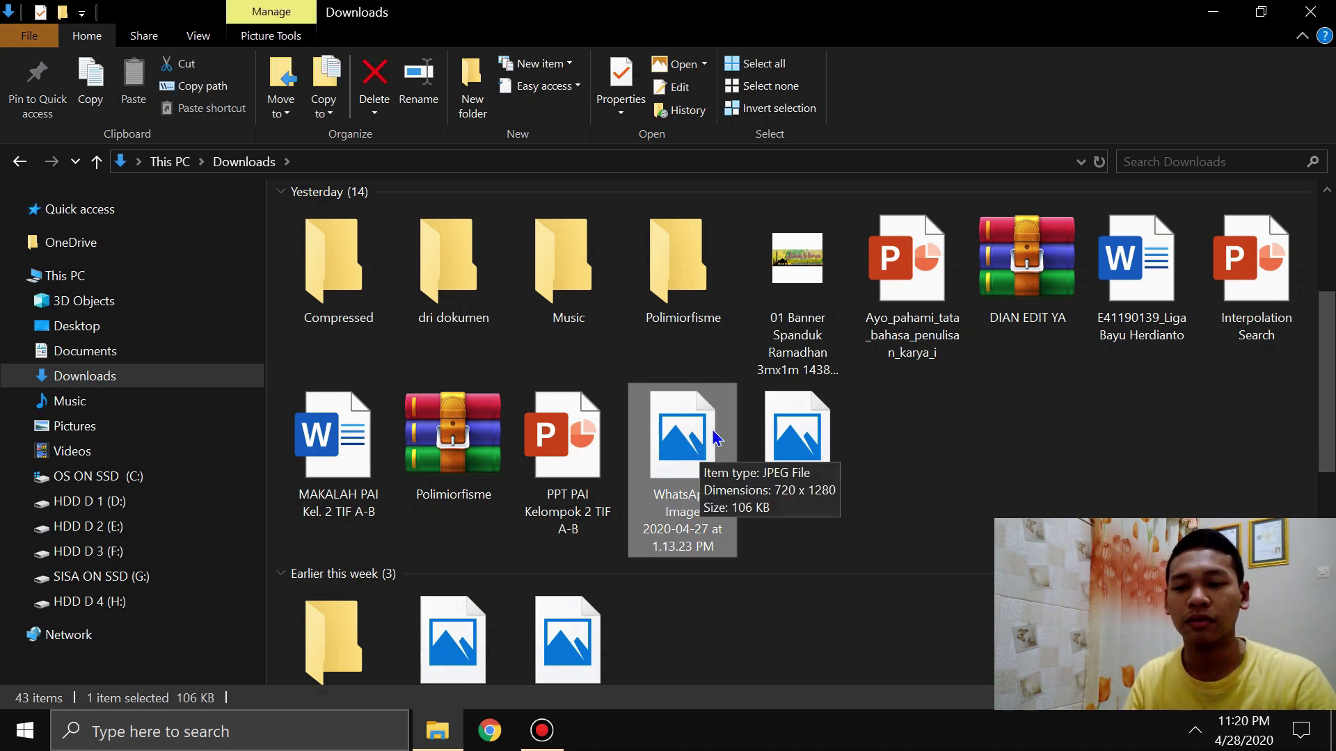
pyautogui.click(878, 441)
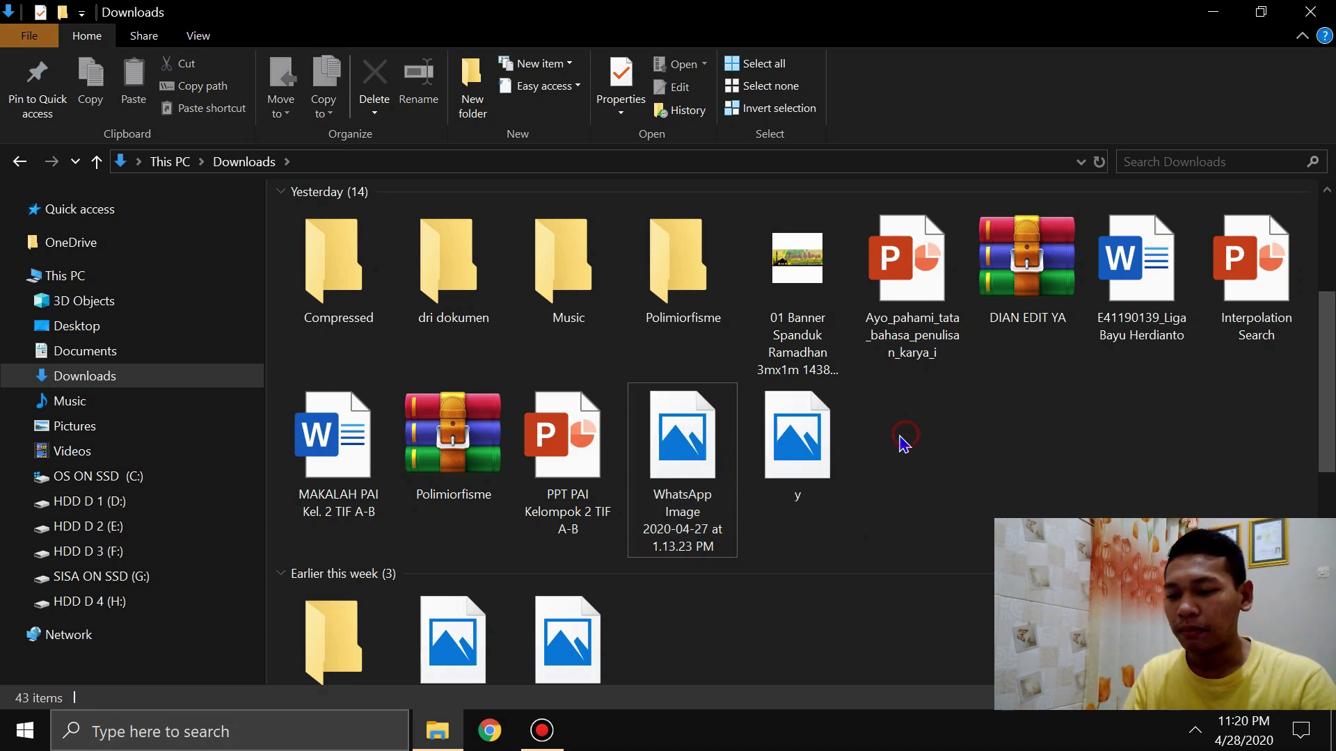
pyautogui.scroll(-3, 652, 548)
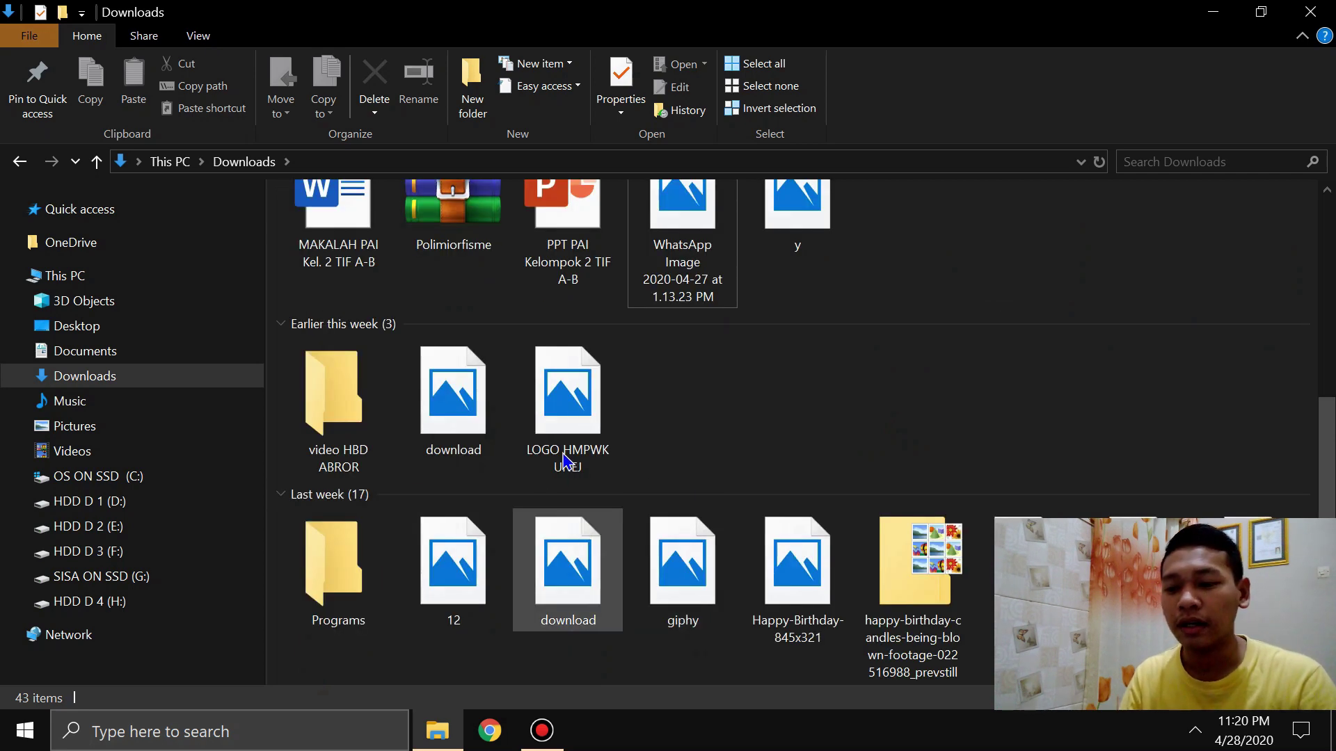
pyautogui.scroll(5, 529, 452)
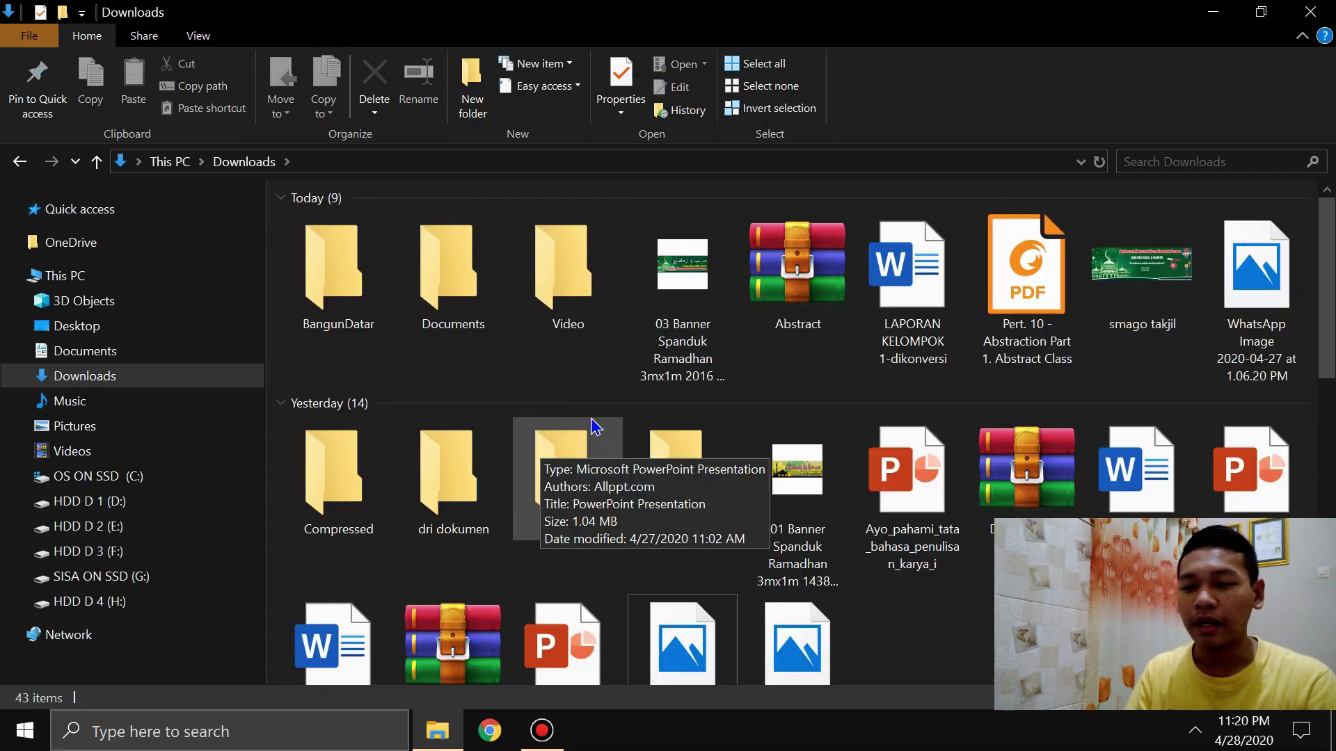
pyautogui.click(958, 611)
pyautogui.scroll(-5, 954, 603)
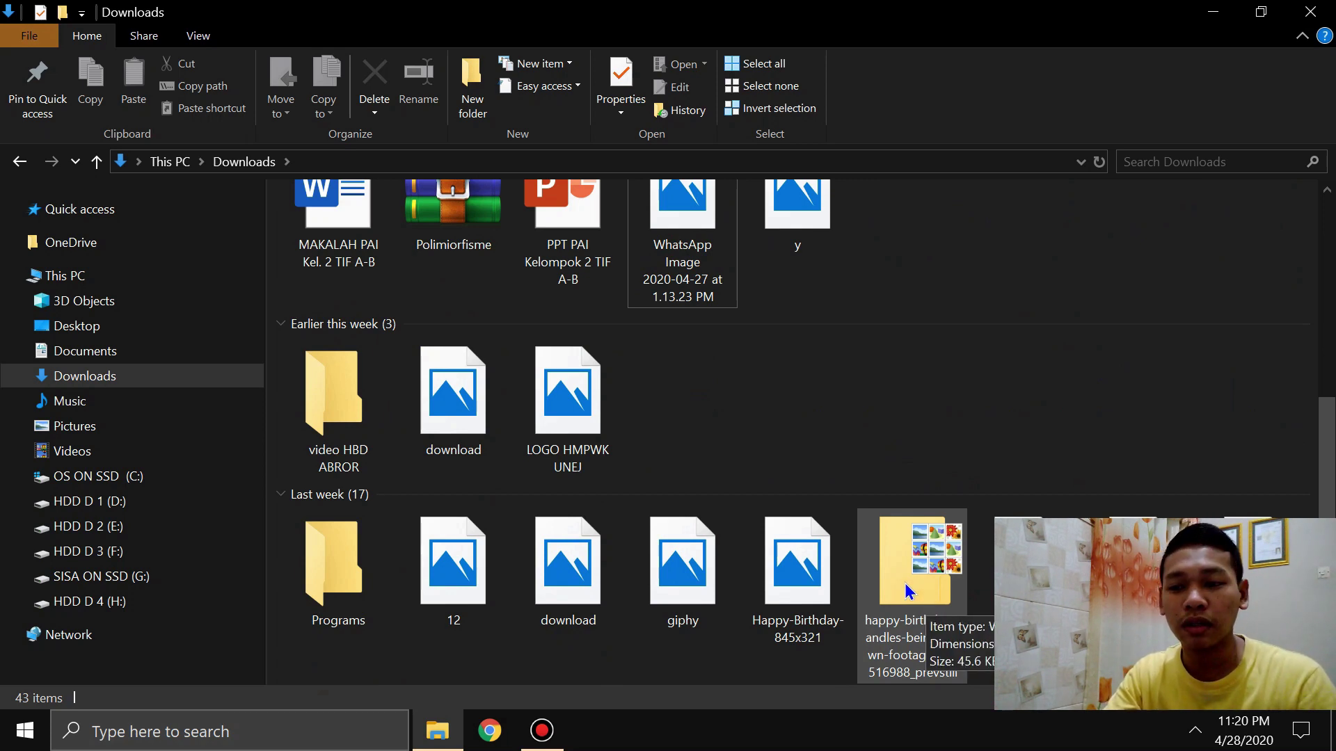
pyautogui.scroll(3, 841, 391)
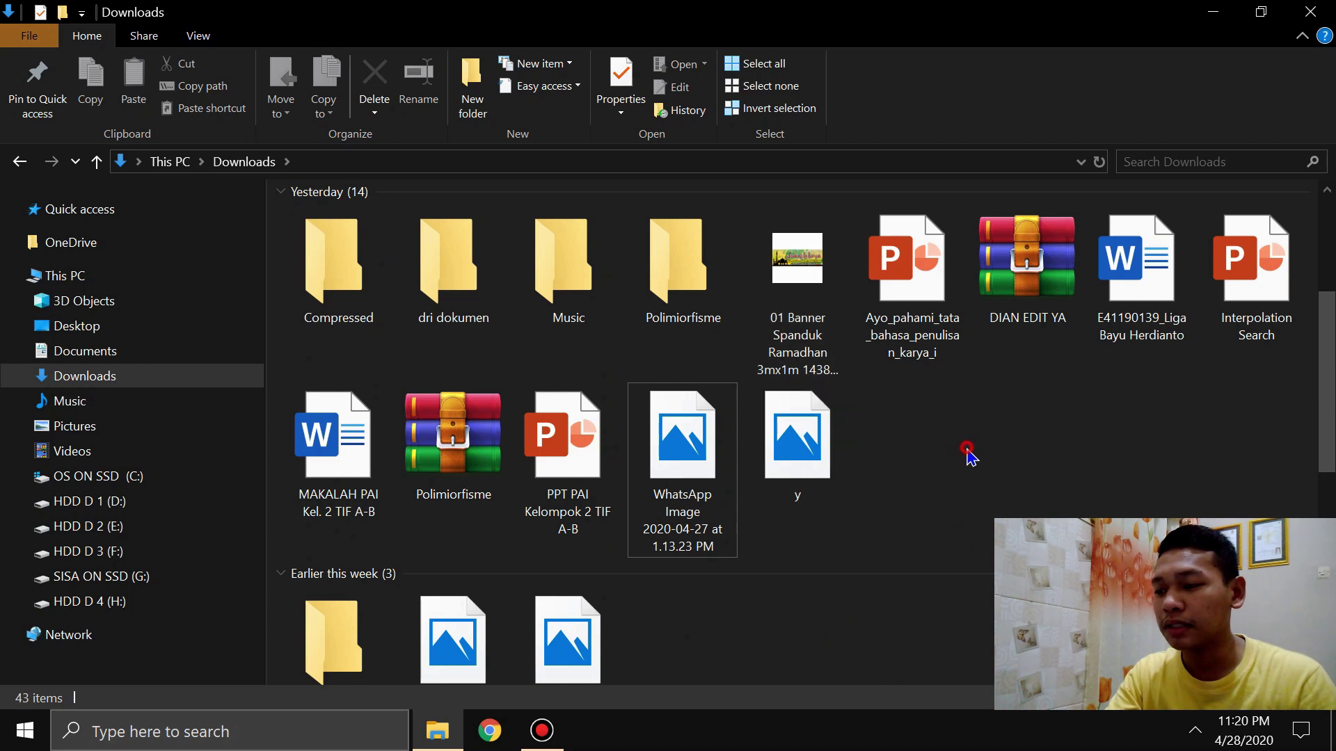
pyautogui.click(100, 355)
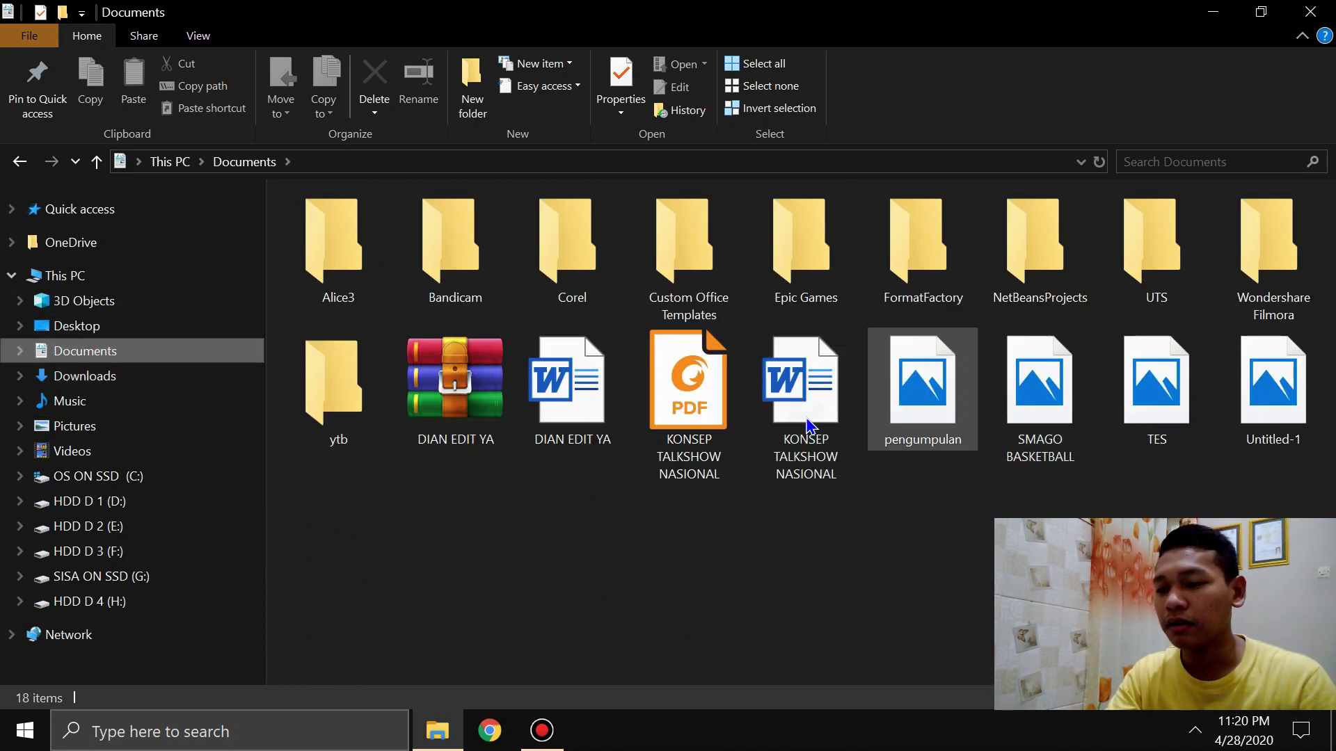
# - Open Folder Options from the Downloads folder and bring up its advanced view settings
pyautogui.click(83, 380)
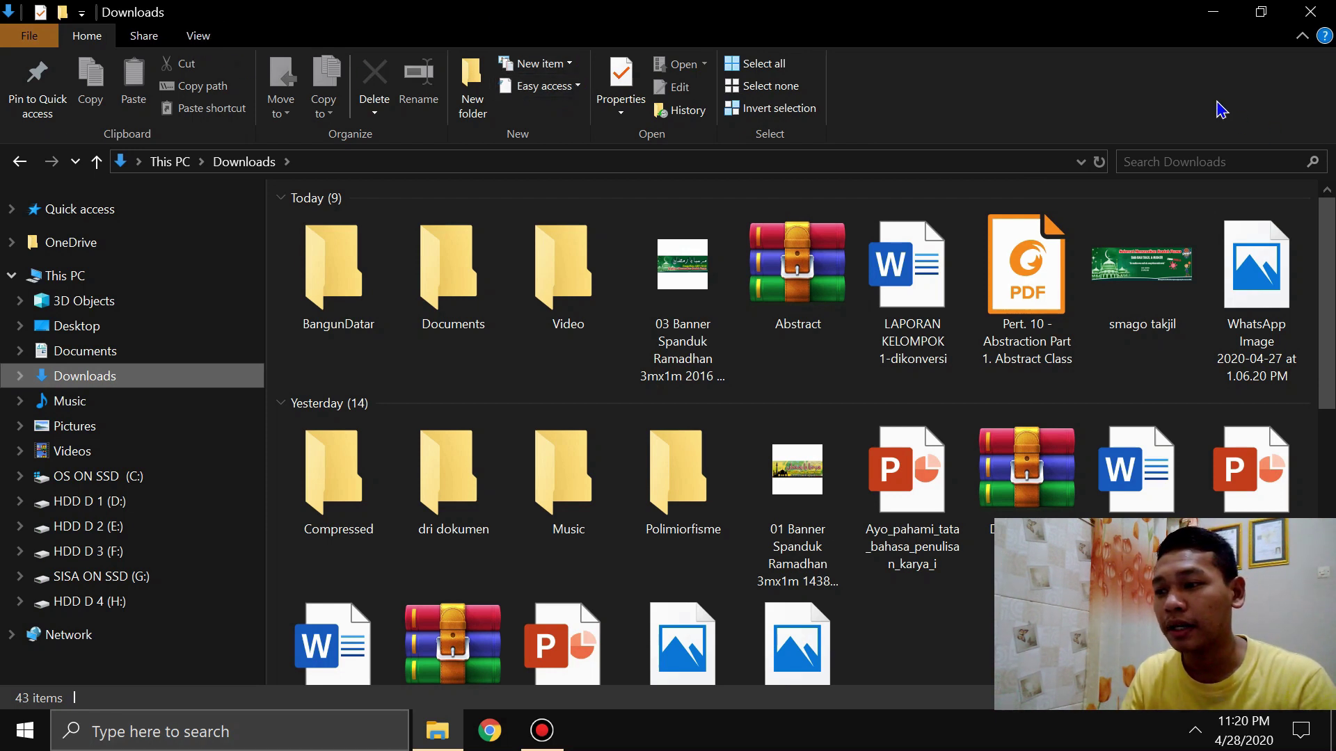
pyautogui.click(209, 41)
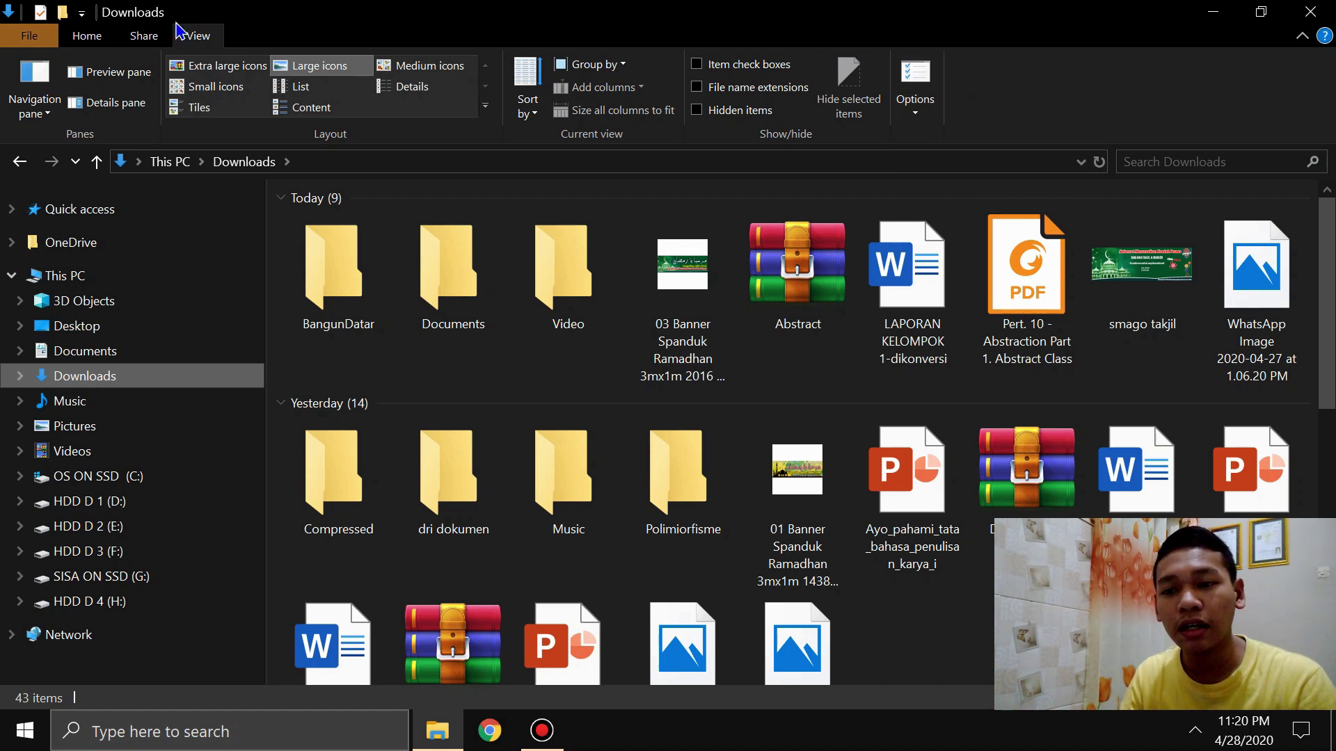
pyautogui.click(915, 120)
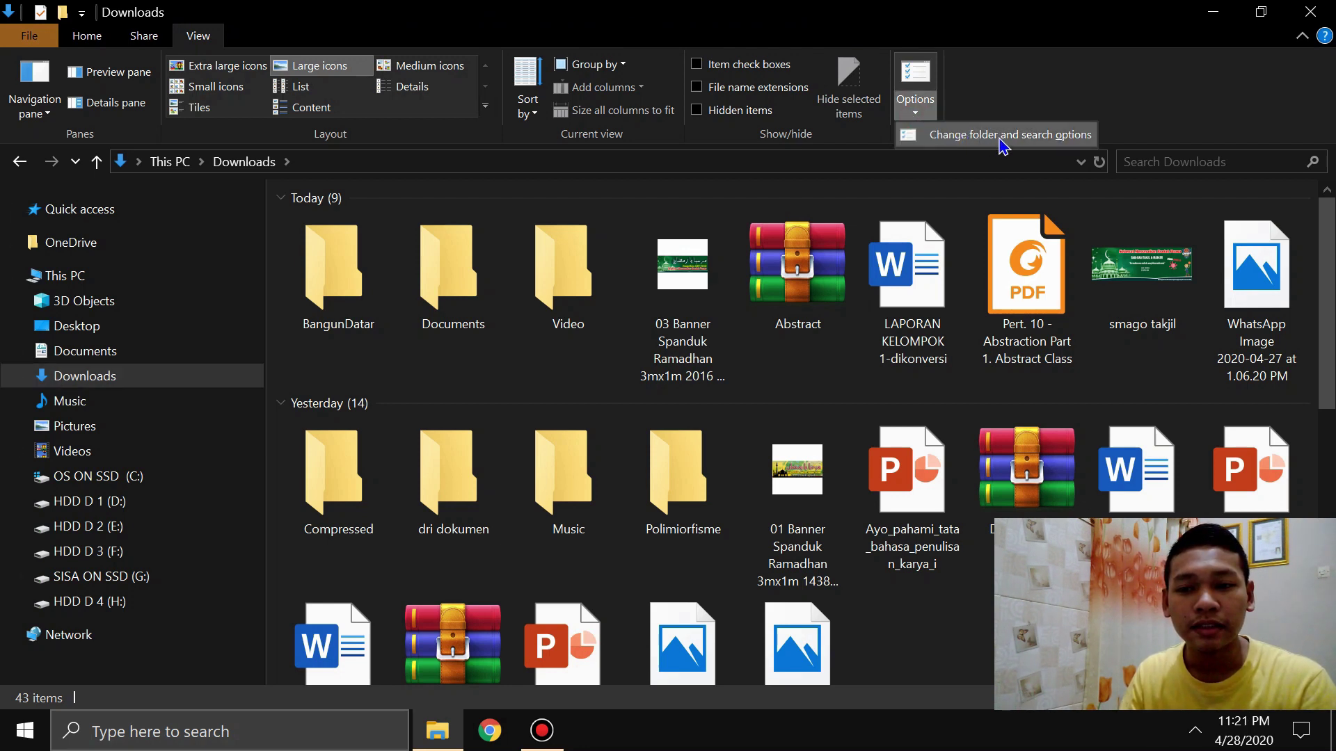
pyautogui.click(1068, 148)
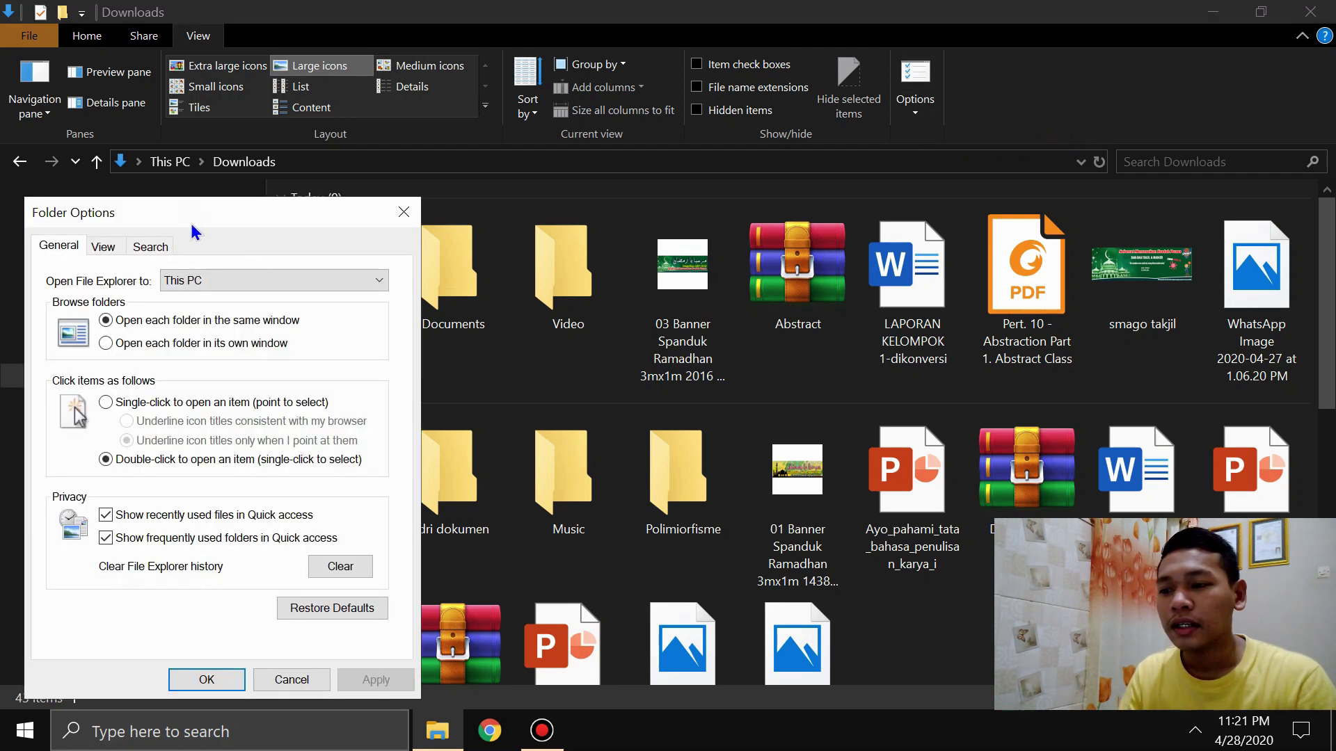
pyautogui.moveTo(194, 213); pyautogui.dragTo(624, 147)
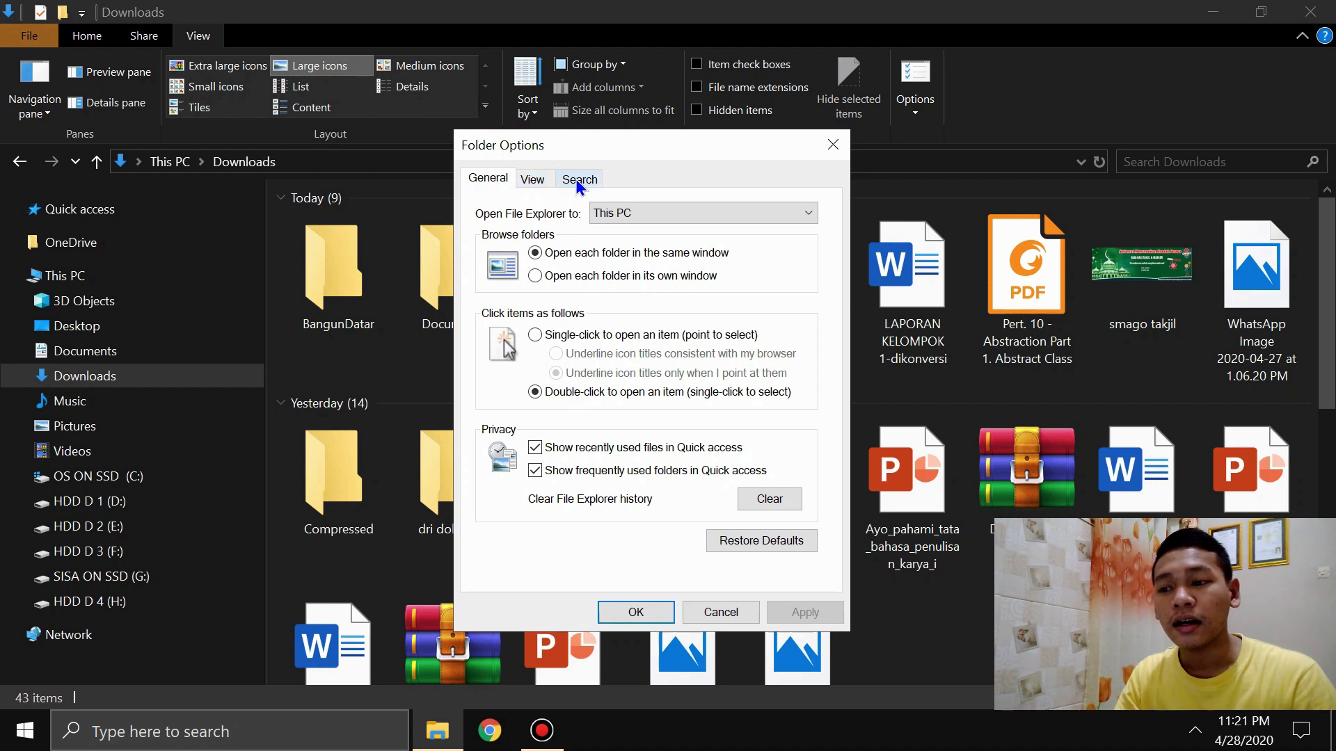
pyautogui.click(536, 184)
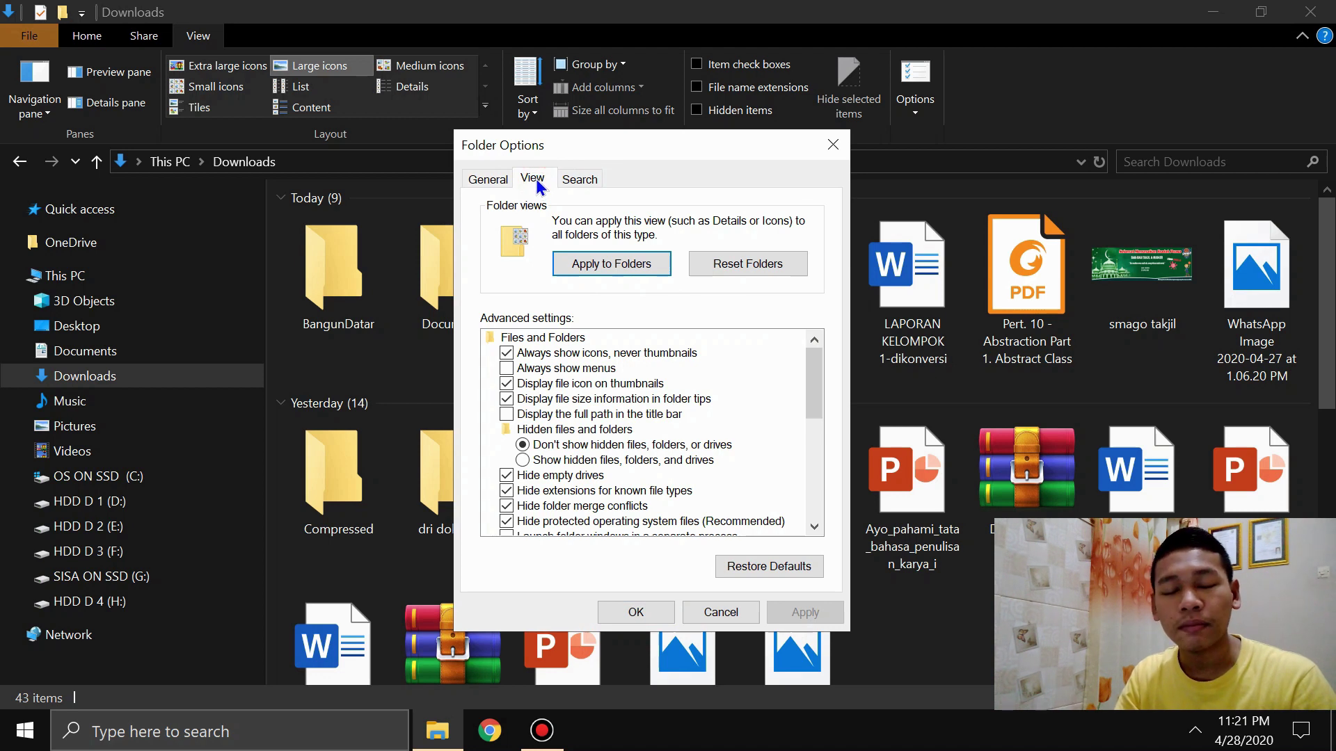
pyautogui.moveTo(560, 149); pyautogui.dragTo(560, 139)
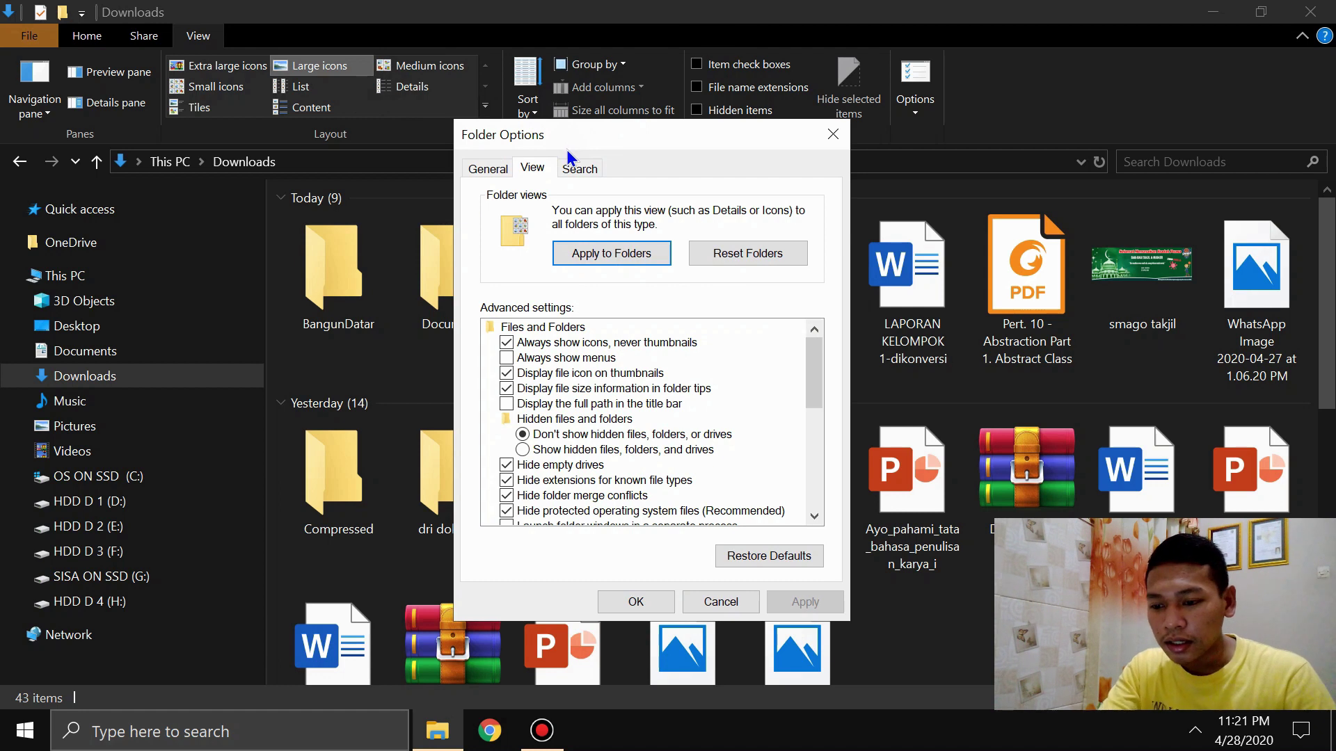
# - Restore the default advanced view settings for files and folders, apply them, and close Folder Options
pyautogui.click(758, 559)
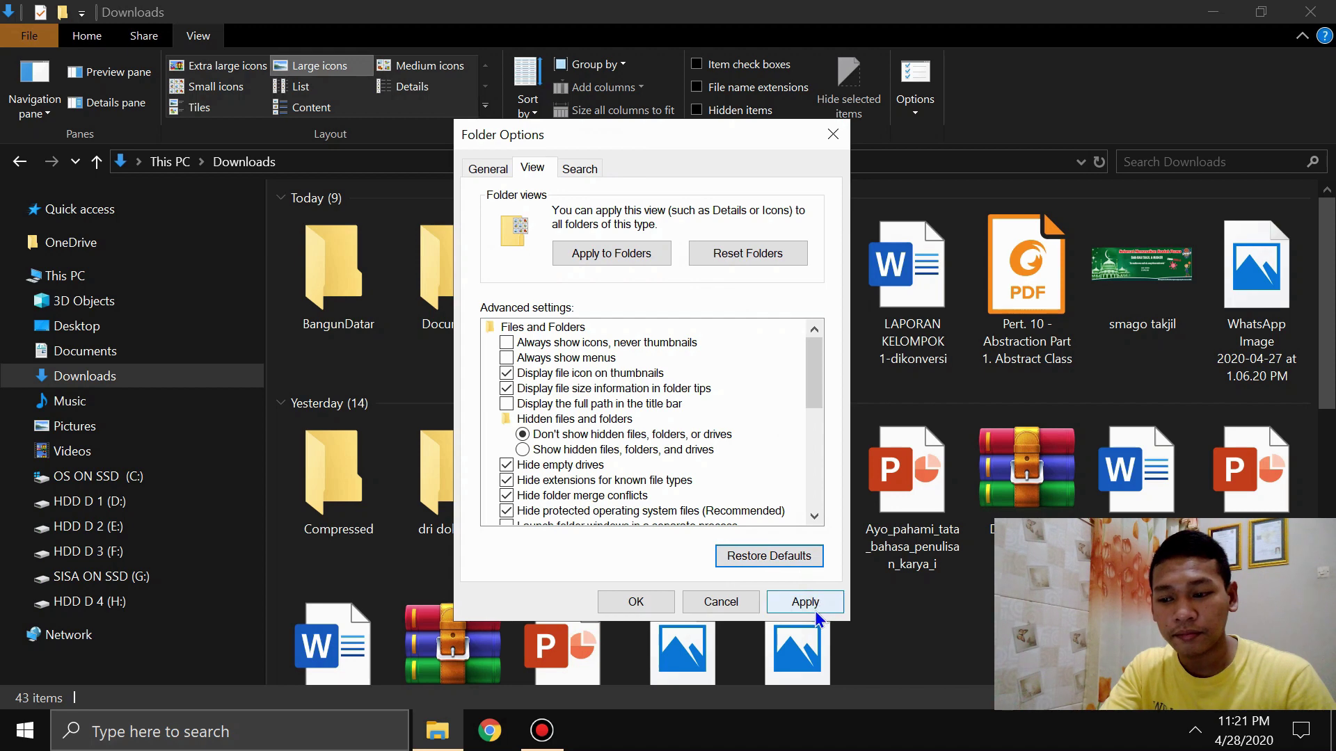
pyautogui.click(812, 612)
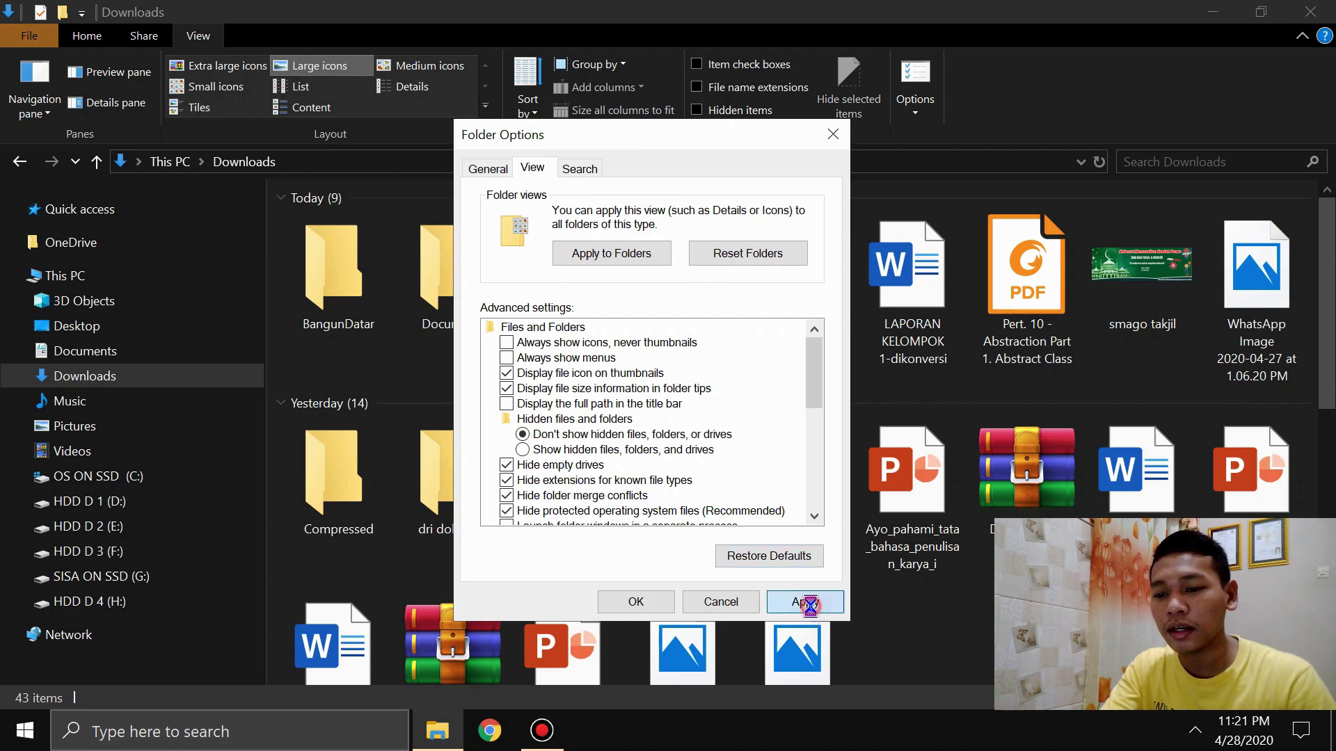
pyautogui.click(658, 601)
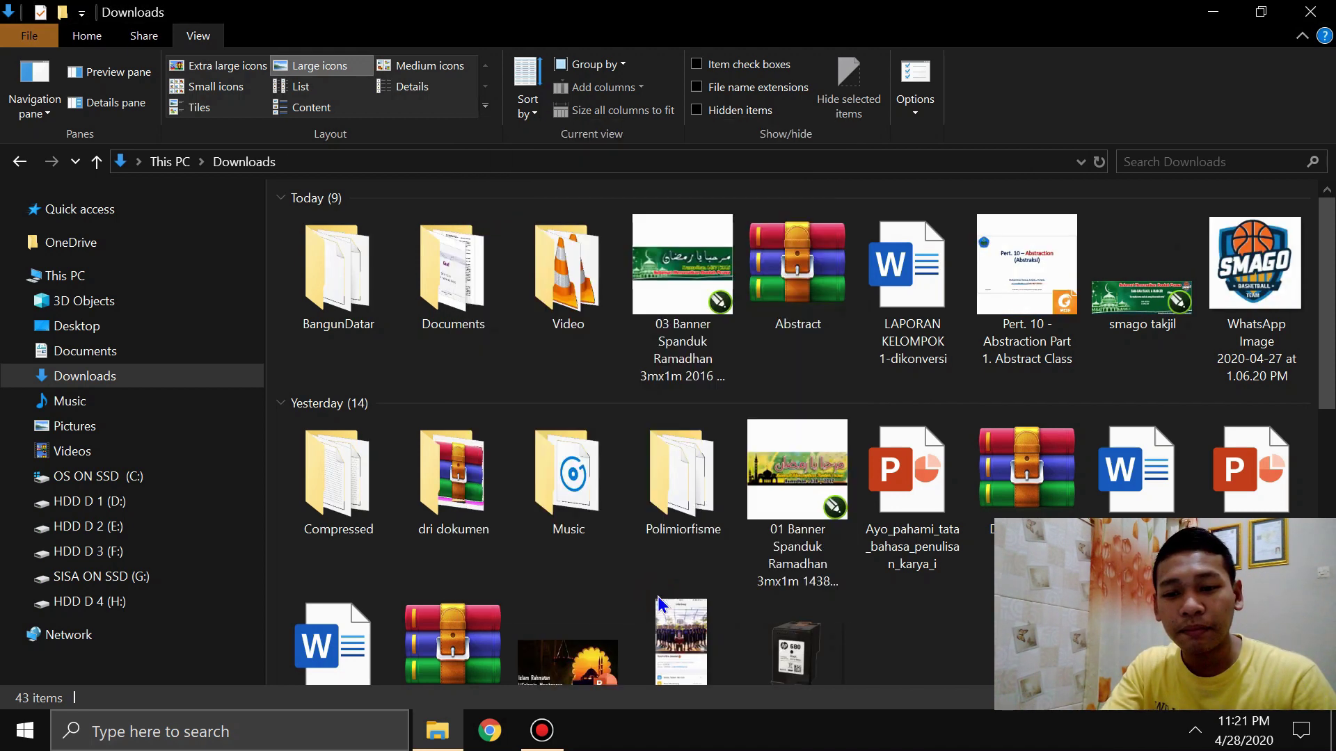
# - Check how thumbnails are displayed in Downloads, Documents and the Screenshots folder in Pictures, and close File Explorer
pyautogui.scroll(-5, 1219, 437)
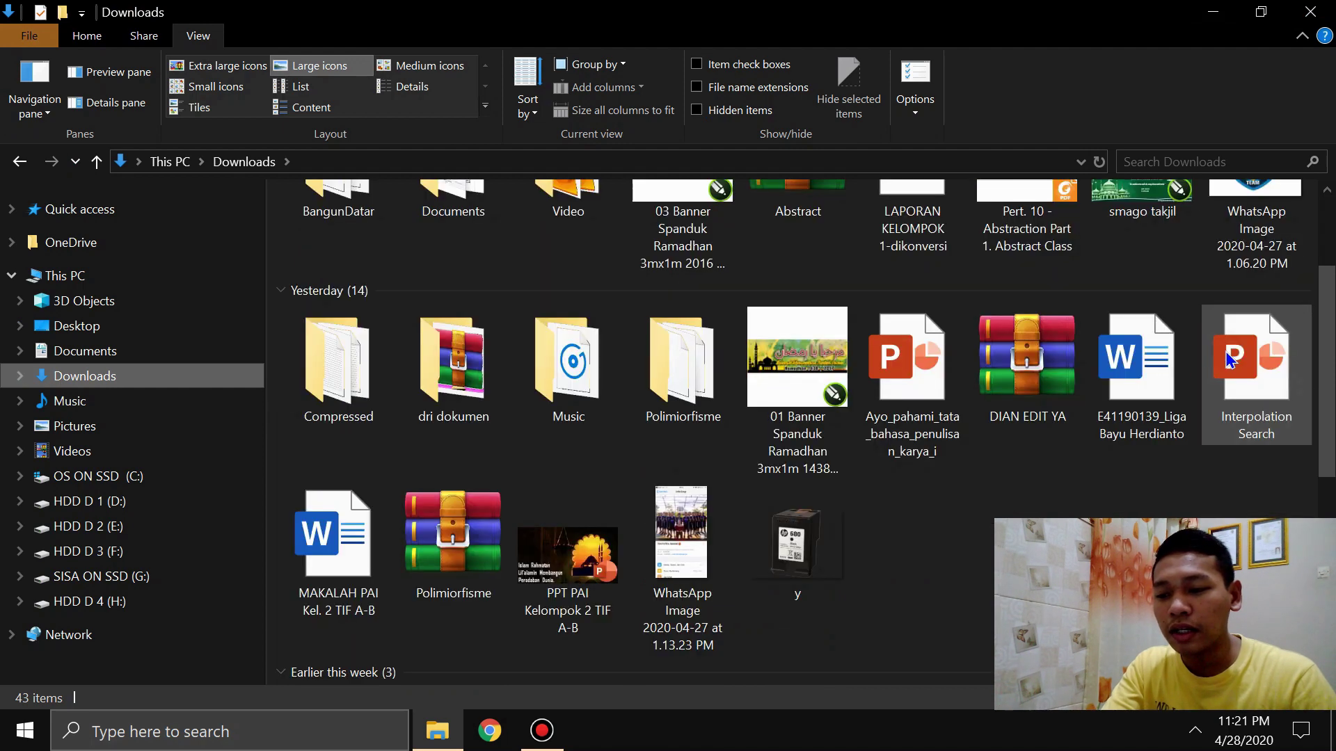
pyautogui.scroll(5, 988, 459)
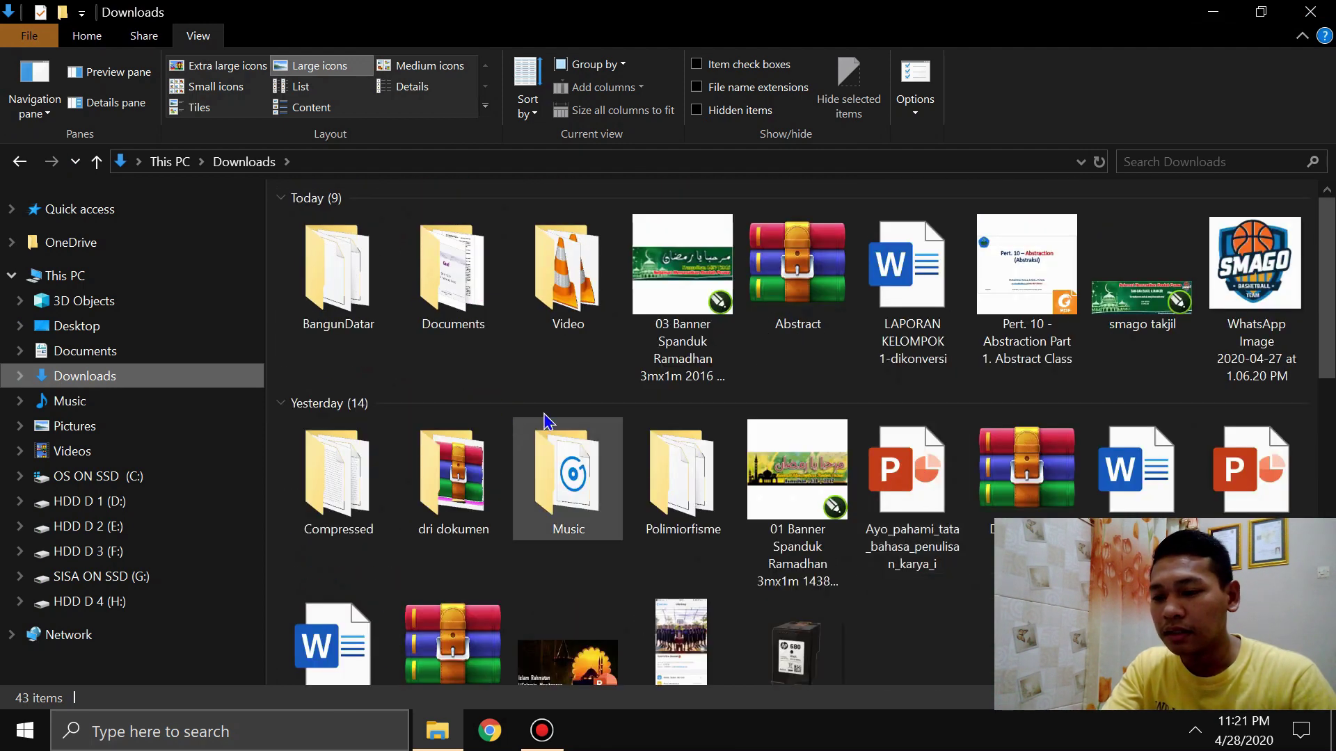
pyautogui.click(118, 352)
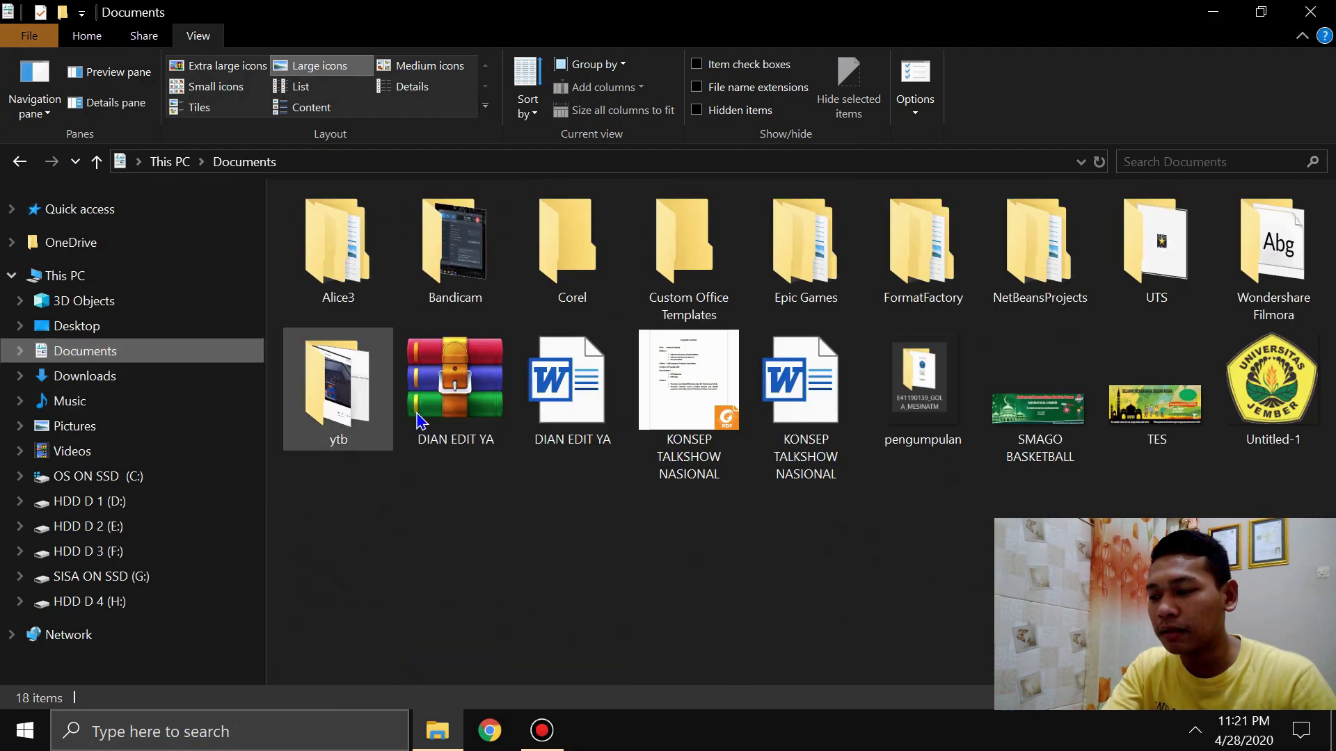
pyautogui.click(115, 427)
pyautogui.doubleClick(562, 298)
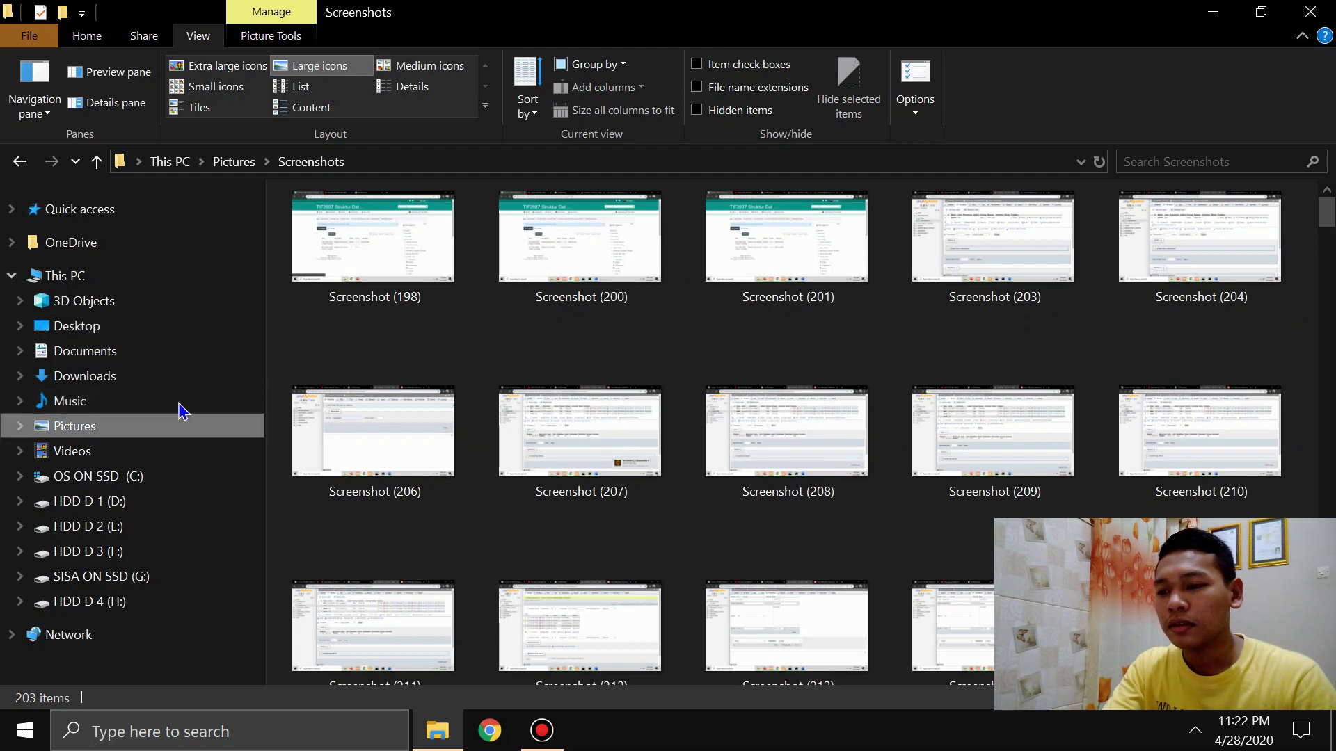
pyautogui.click(1310, 12)
pyautogui.click(507, 244)
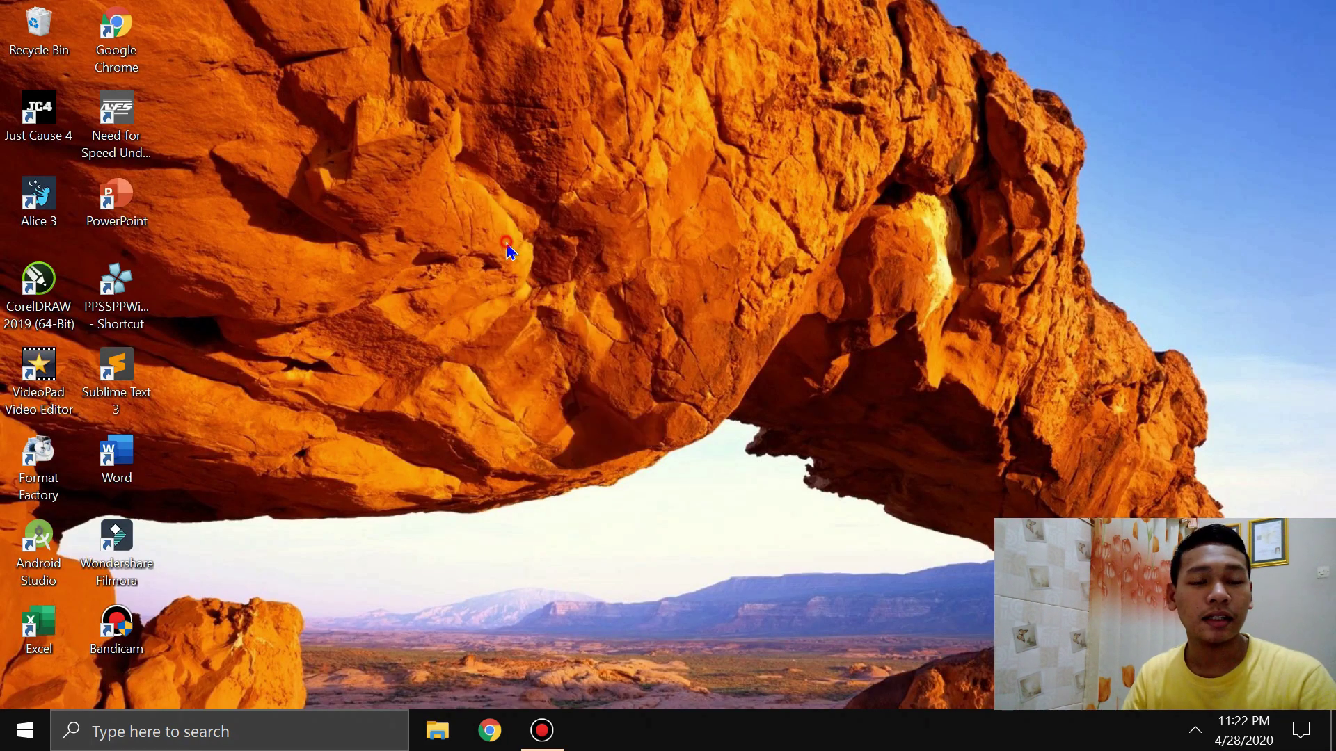